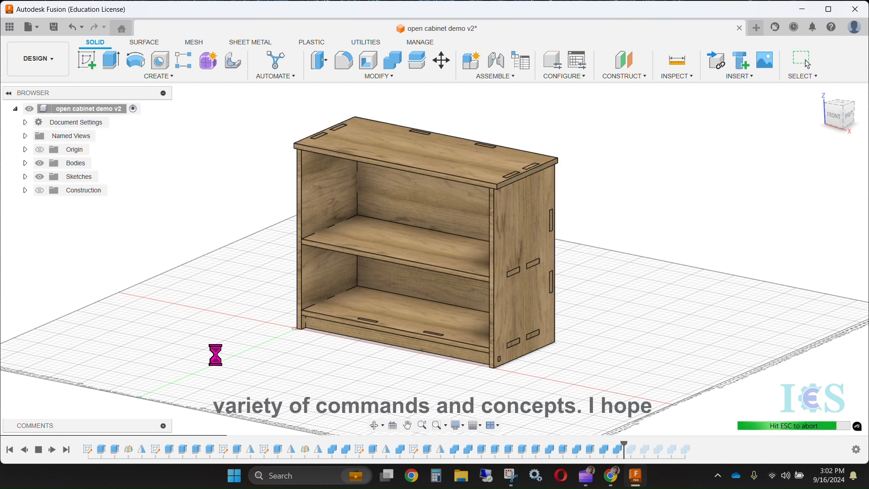
Create a new design and save it as "open cabinet demo" in Admin Project
key("Escape")
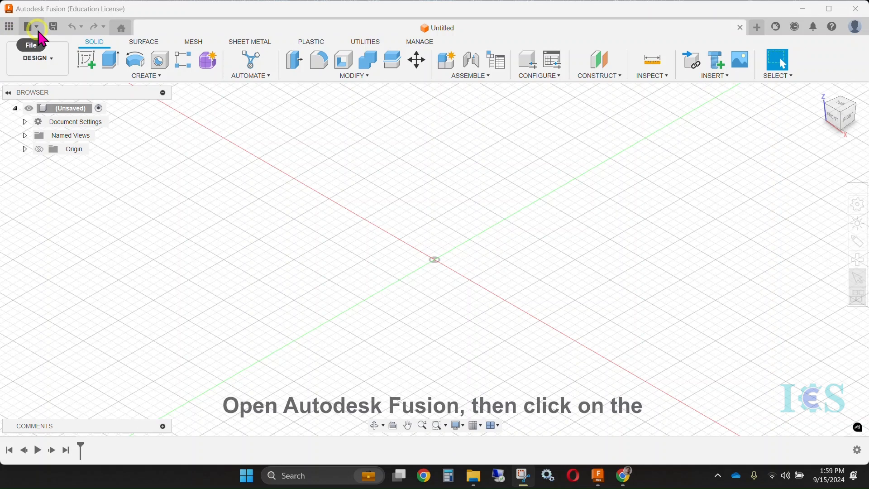
left_click(37, 28)
left_click(54, 42)
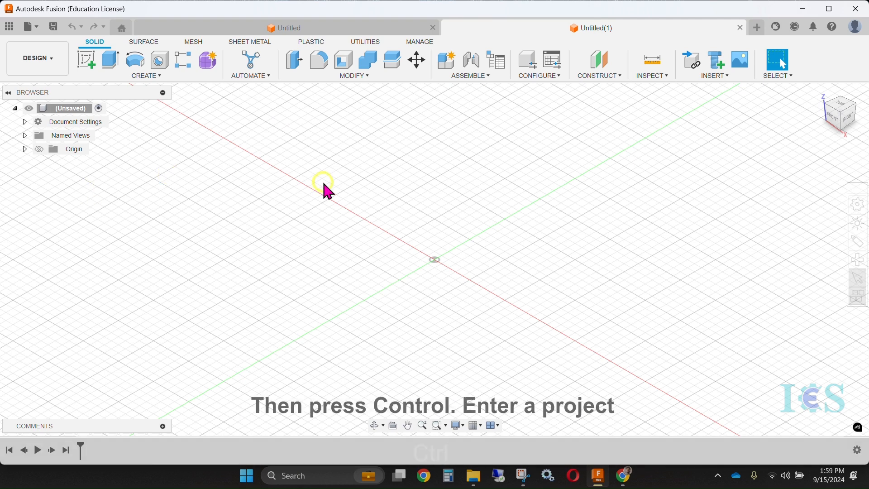
key("ctrl+s")
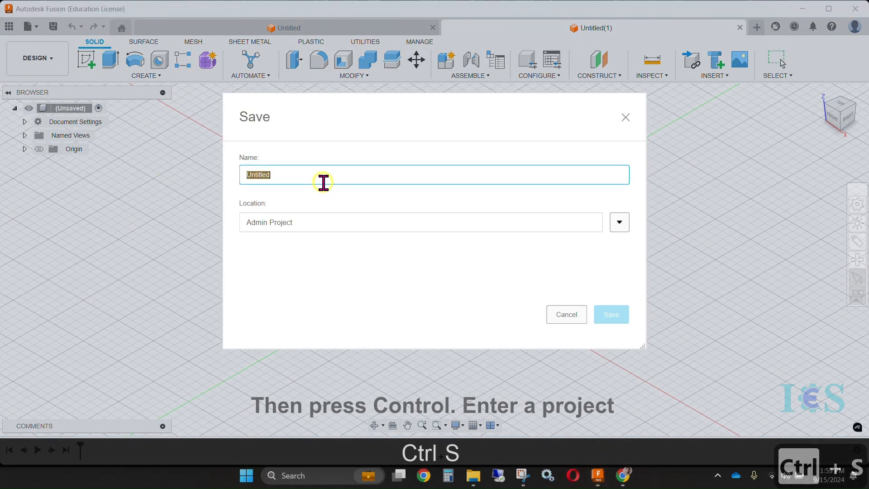
type("open cabinet")
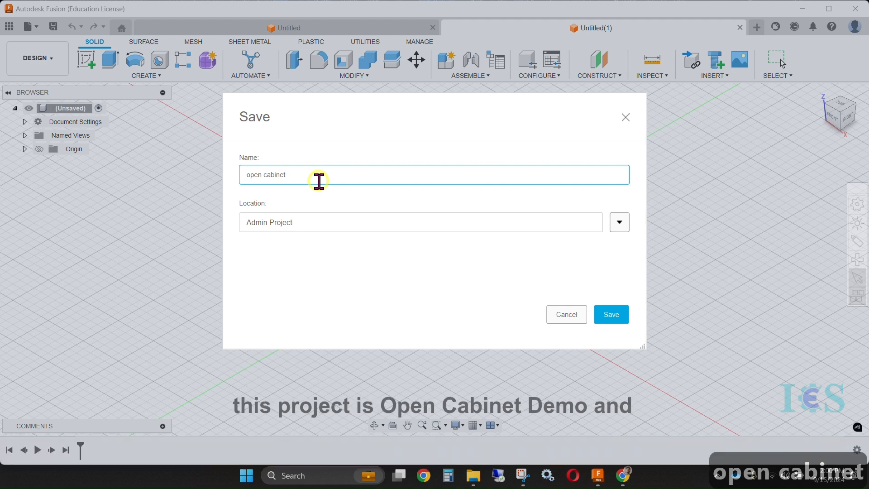
type(" demo")
left_click(616, 314)
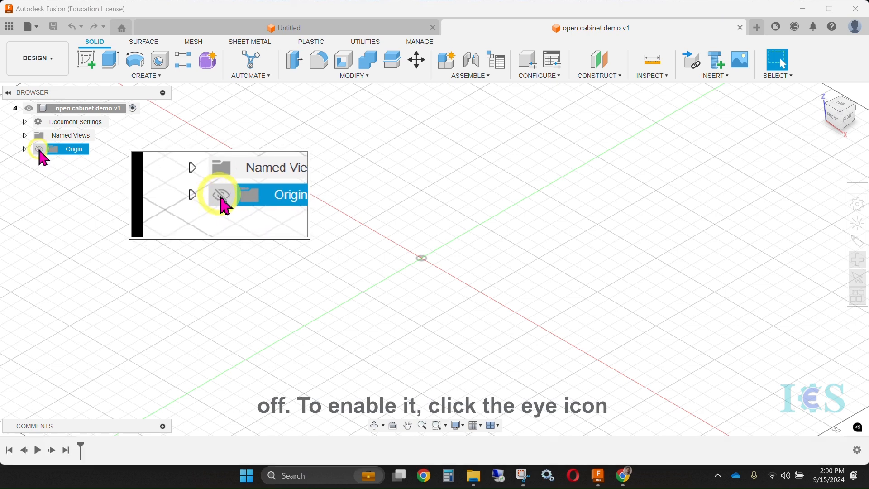
Show the origin planes and axes and change the document's active units to inches
left_click(39, 149)
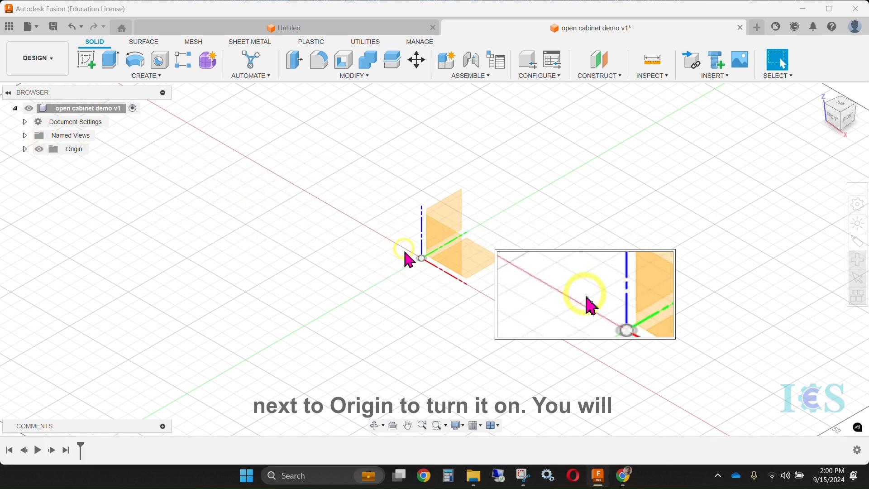
middle_click_drag(529, 302, 485, 298)
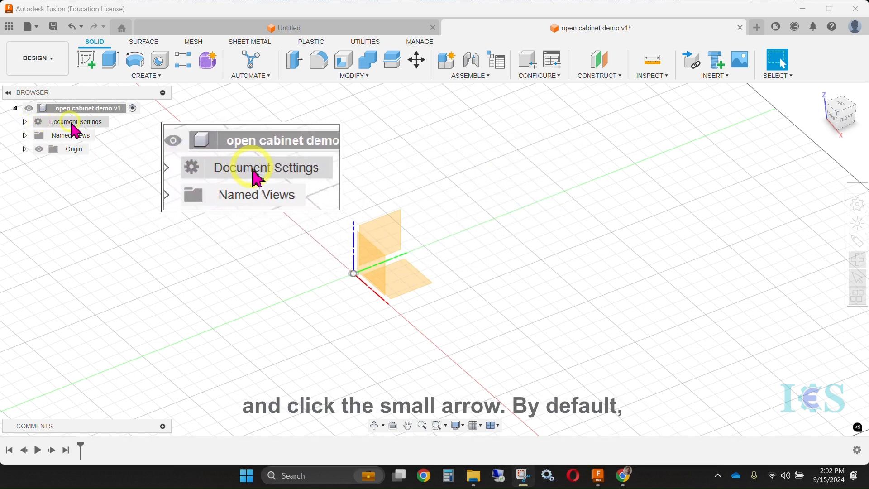
left_click(25, 121)
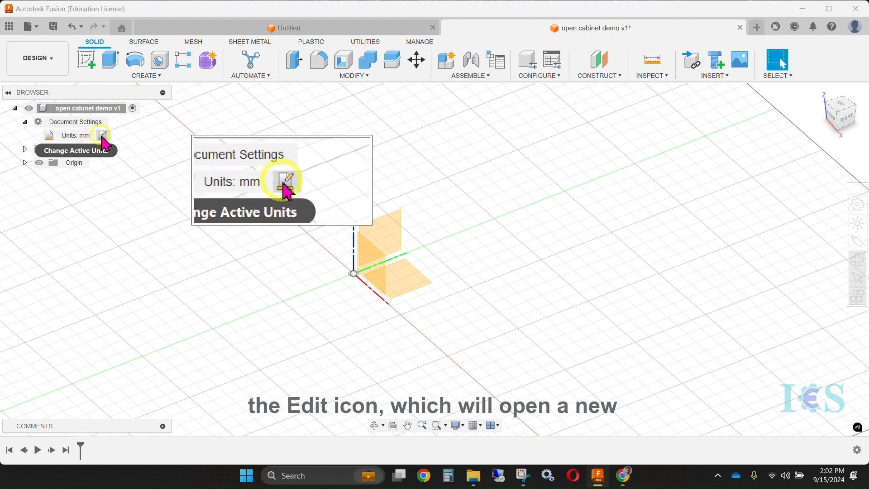
left_click(102, 135)
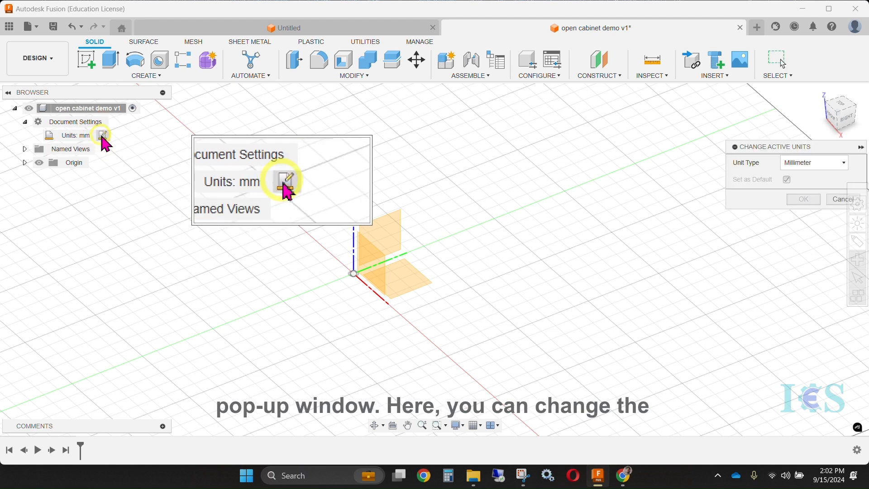
left_click_drag(785, 149, 549, 125)
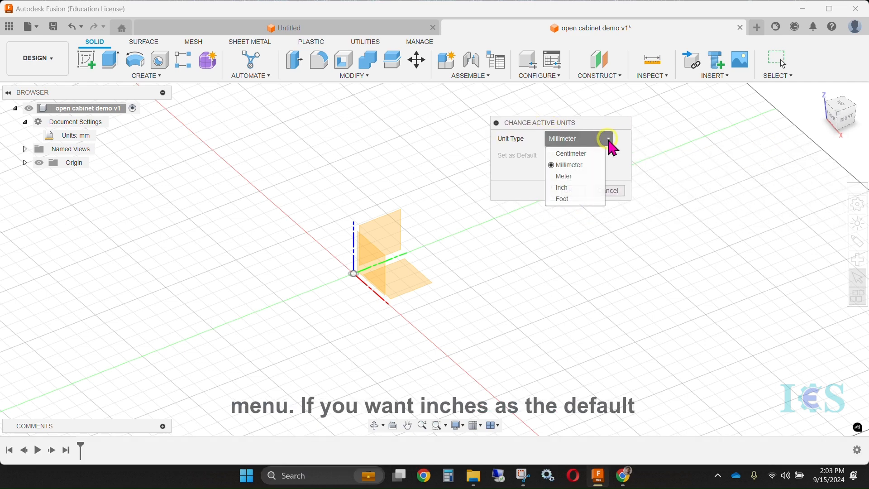
left_click(573, 187)
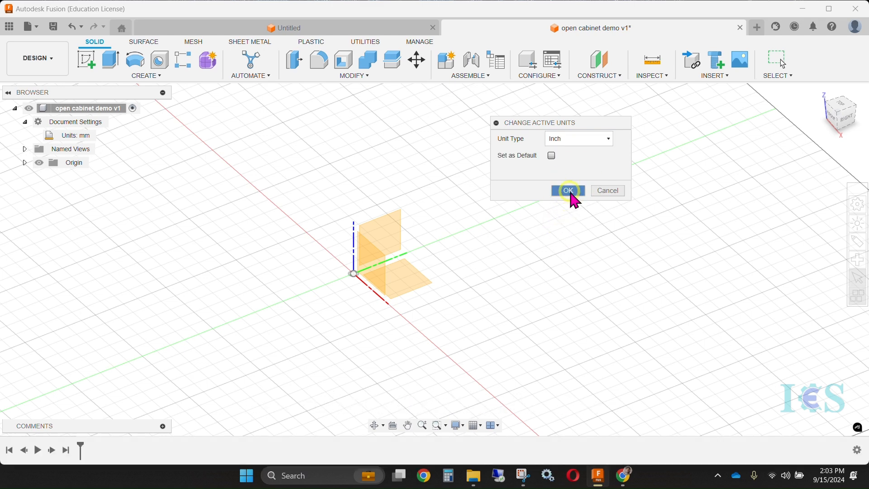
left_click(569, 190)
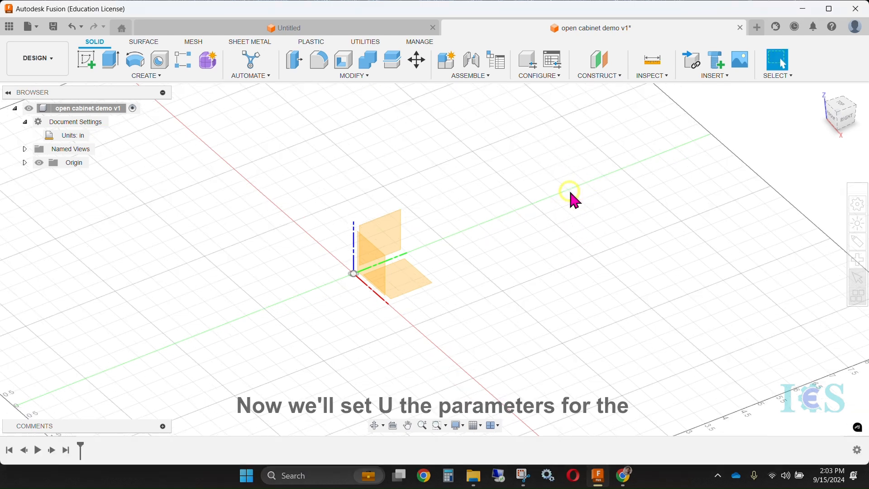
Open the design parameters and add a user parameter ply_thickness of 0.725 in
left_click(367, 76)
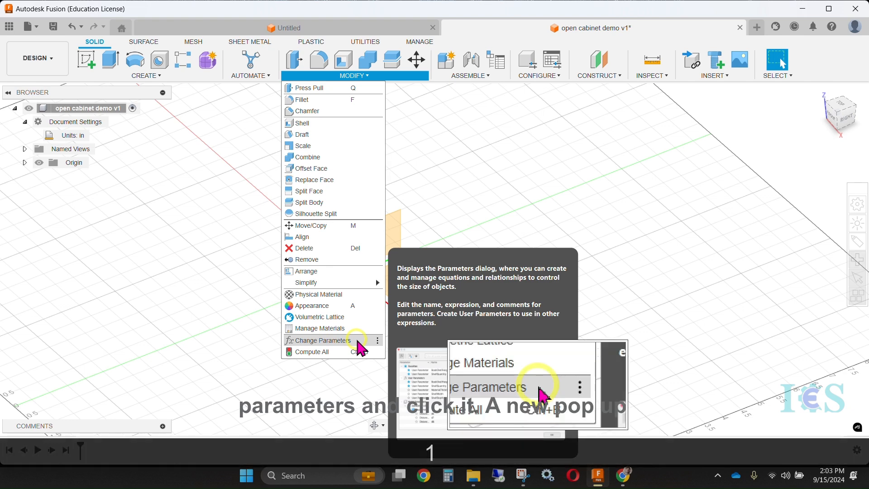
left_click(317, 341)
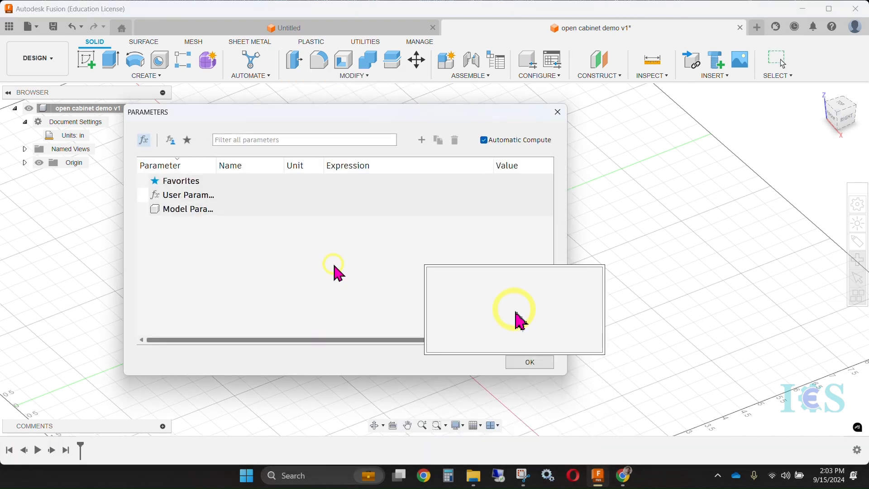
left_click_drag(336, 116, 314, 111)
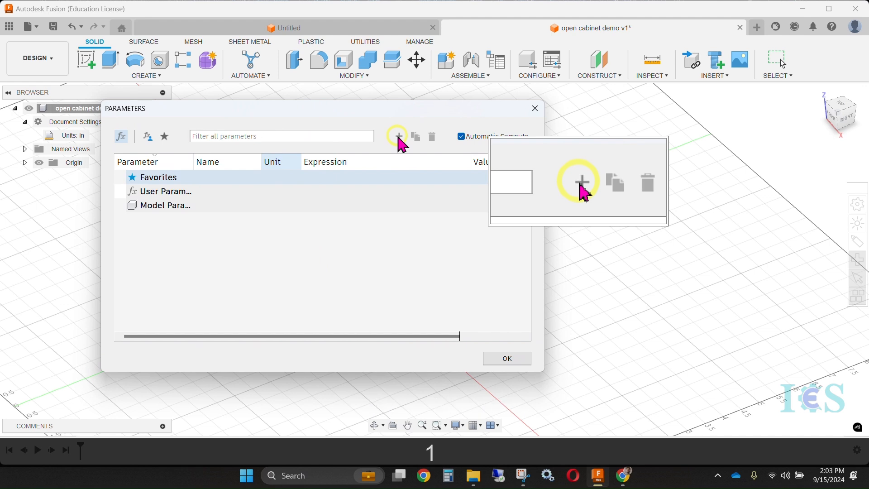
left_click(399, 136)
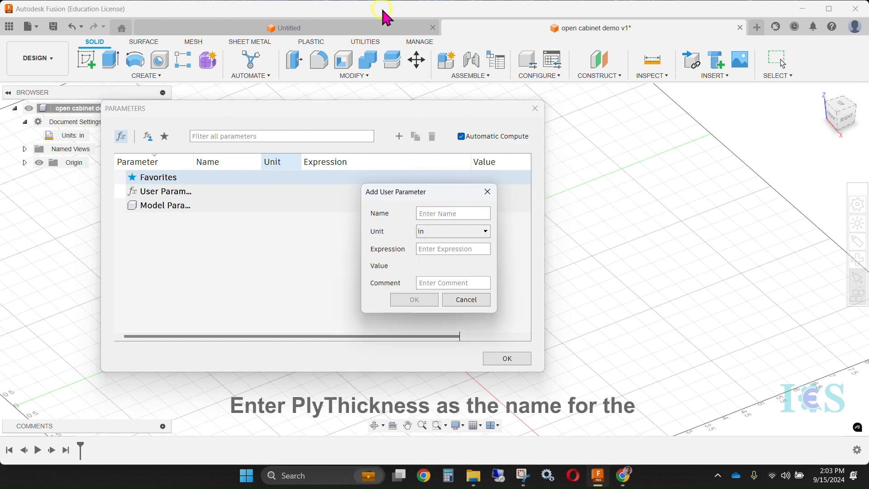
left_click(435, 214)
type("ply_thickness")
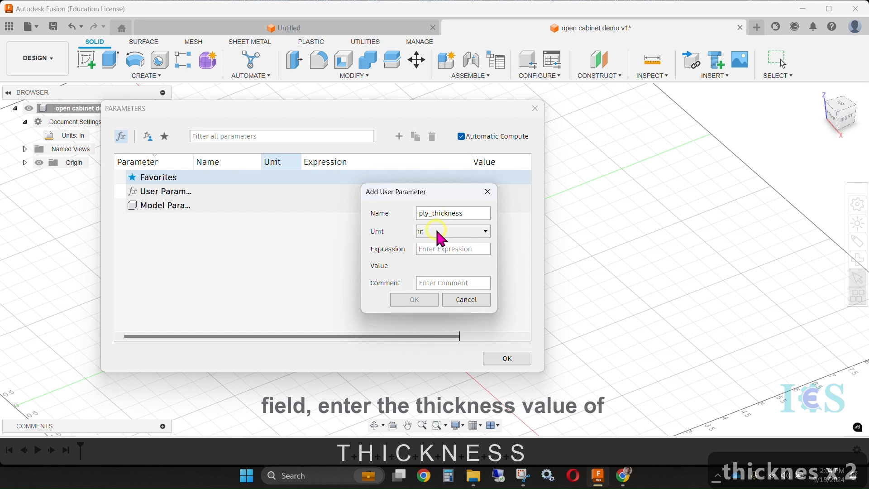
left_click(434, 248)
type("0.725")
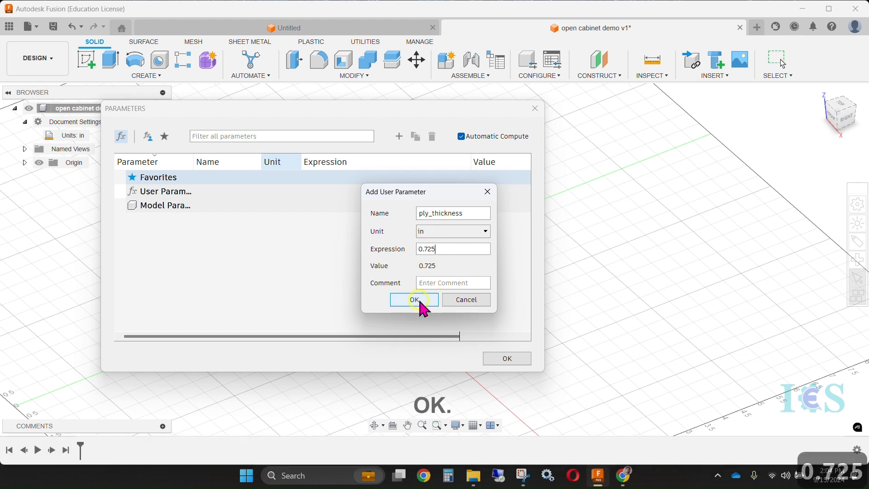
left_click(419, 301)
Add a user parameter named width with the value 32 in
left_click(398, 136)
left_click_drag(339, 174, 484, 232)
type("width")
left_click(472, 276)
type("32")
left_click(453, 329)
Add a user parameter named height with the value 26 in
left_click(398, 135)
left_click_drag(342, 175, 476, 226)
type("height")
left_click(470, 278)
type("26")
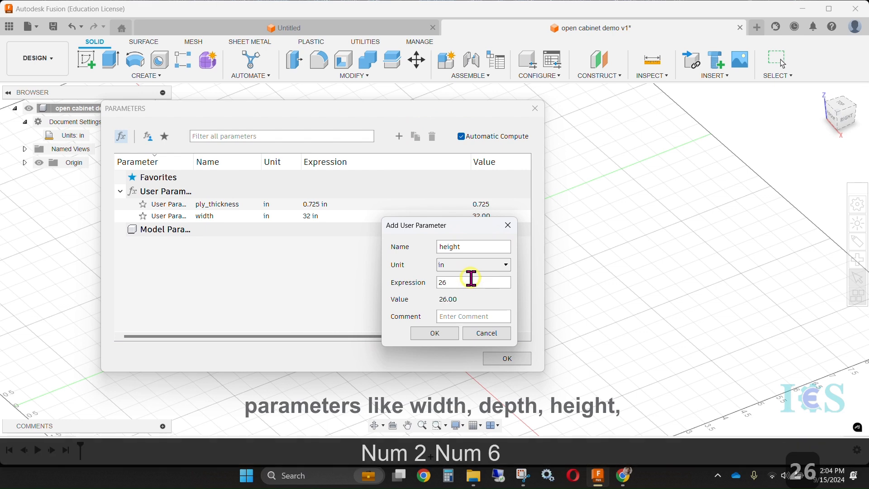
left_click(436, 332)
Add a user parameter named depth with the value 14 in
left_click(399, 135)
left_click_drag(342, 175, 611, 197)
type("depth")
left_click(582, 254)
type("14")
left_click(570, 305)
Add a user parameter named cutter with the value 0.375 in
left_click(398, 136)
left_click_drag(343, 174, 613, 211)
type("cutter")
left_click(575, 320)
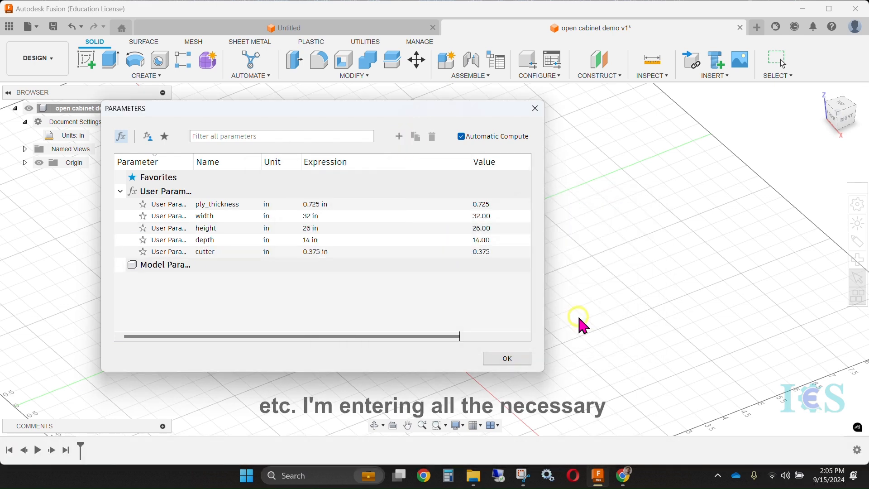
Add a user parameter named tol with the value 0.005 in
left_click(398, 136)
left_click_drag(317, 176, 609, 168)
type("tol")
left_click(616, 225)
type("0.005")
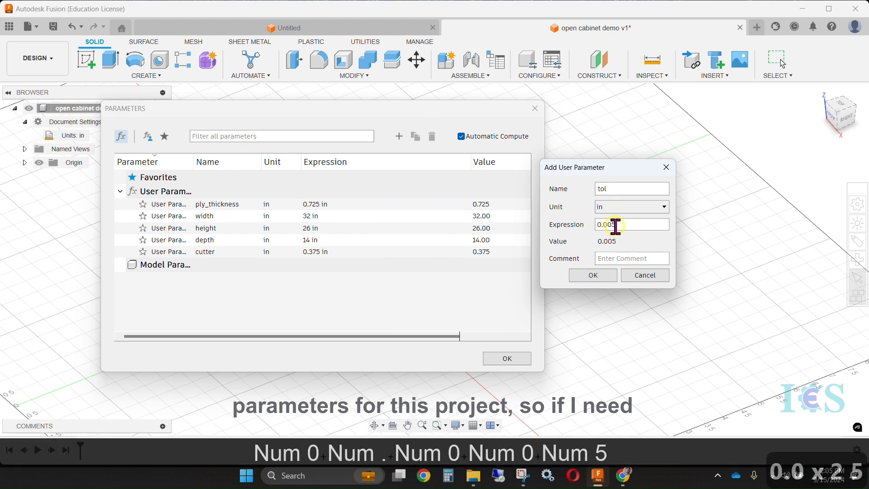
left_click(593, 276)
Add a user parameter named shelf with the value 12 in
left_click(398, 136)
left_click_drag(317, 176, 611, 147)
type("shelf")
left_click(616, 203)
type("12")
left_click(593, 254)
Add a user parameter named kick with the value 2 in
left_click(398, 136)
left_click_drag(331, 183, 586, 177)
type("kick")
left_click(598, 223)
type("2")
left_click(558, 275)
Add a user parameter named tab with the value 3 in
left_click(398, 136)
left_click_drag(335, 183, 650, 172)
type("tab")
left_click(640, 222)
type("3")
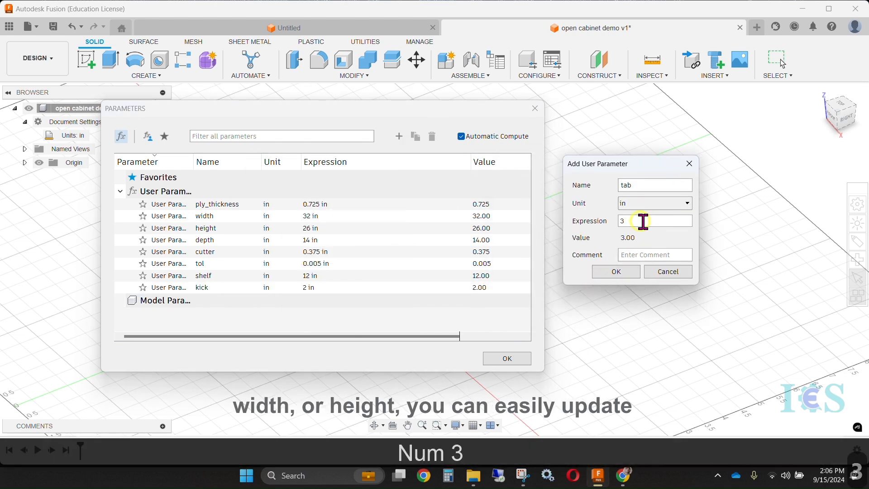
left_click(616, 271)
Add a user parameter named offset with the value 0 in
left_click(398, 136)
left_click_drag(317, 177, 543, 156)
type("offset")
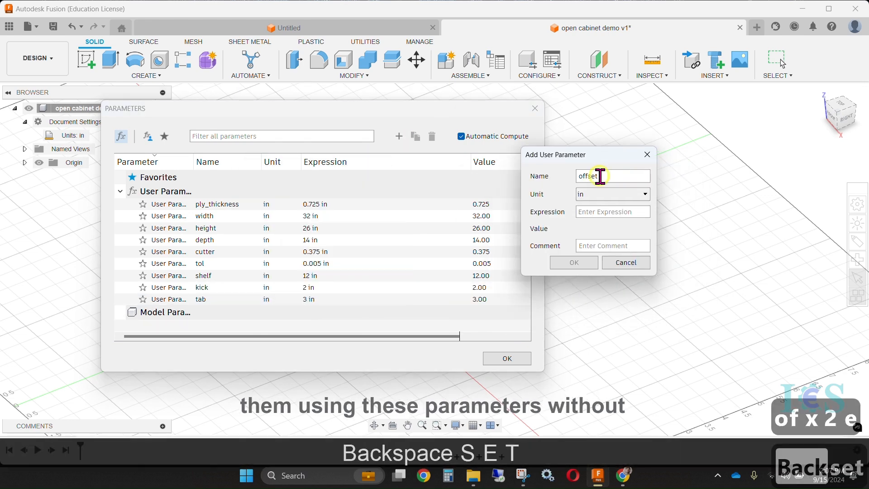
left_click(613, 211)
type("0")
left_click(588, 263)
Add a user parameter named blindtab with the expression ply_thickness * 0.6
left_click(399, 136)
left_click_drag(317, 177, 620, 172)
type("blindtab")
left_click(629, 230)
type("ply_thickness*0.6")
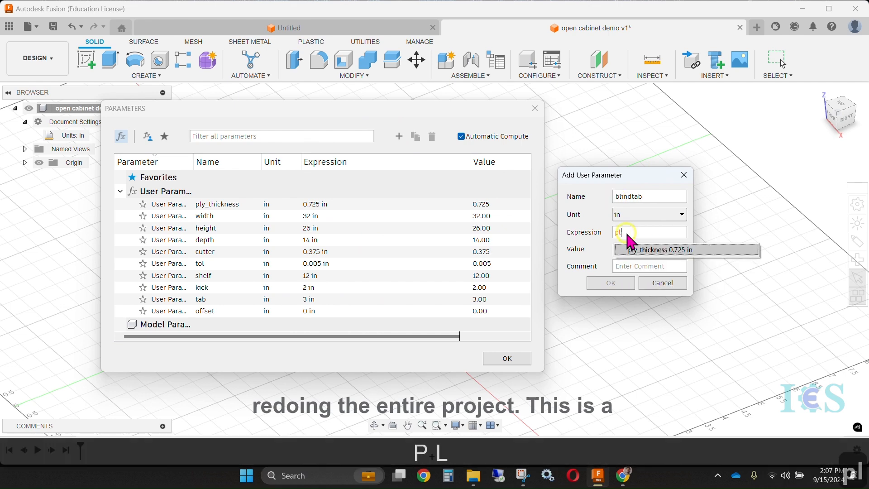
left_click(611, 283)
Add a user parameter named blindpocket with the expression ply_thickness * 0.62 and close the parameter list
left_click(399, 136)
left_click(628, 169)
type("blindpocket")
left_click(648, 205)
type("ply")
left_click(655, 224)
type("*0.62")
left_click(618, 255)
left_click_drag(331, 372, 331, 421)
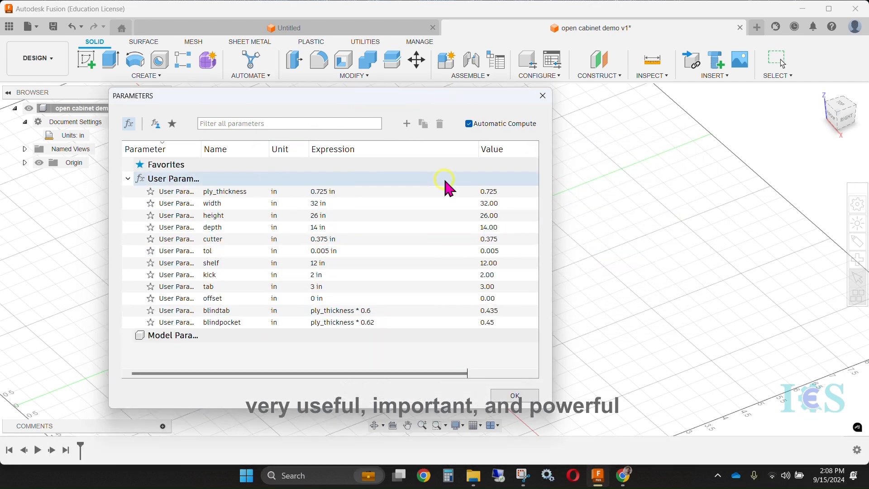
key("2")
mouse_move(117, 106)
left_mouse_down()
mouse_move(506, 311)
mouse_move(541, 368)
left_mouse_up()
key("2")
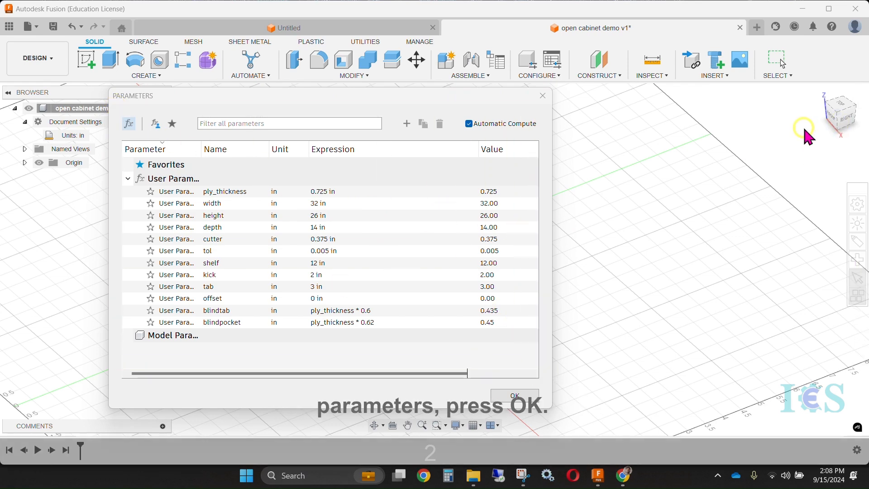
left_click(516, 395)
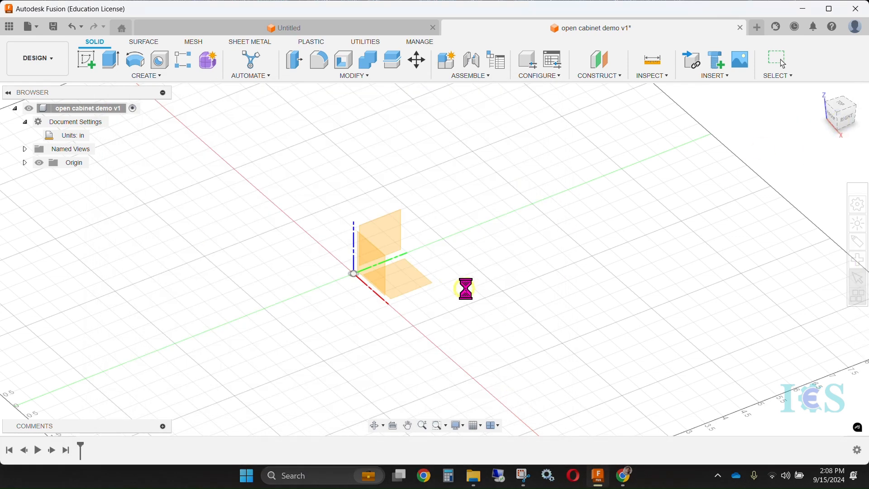
Start a sketch on the vertical YZ plane and draw a rectangle from the origin, about 5.3 in wide and 5.4 in high
middle_click_drag(466, 287, 498, 218, "shift")
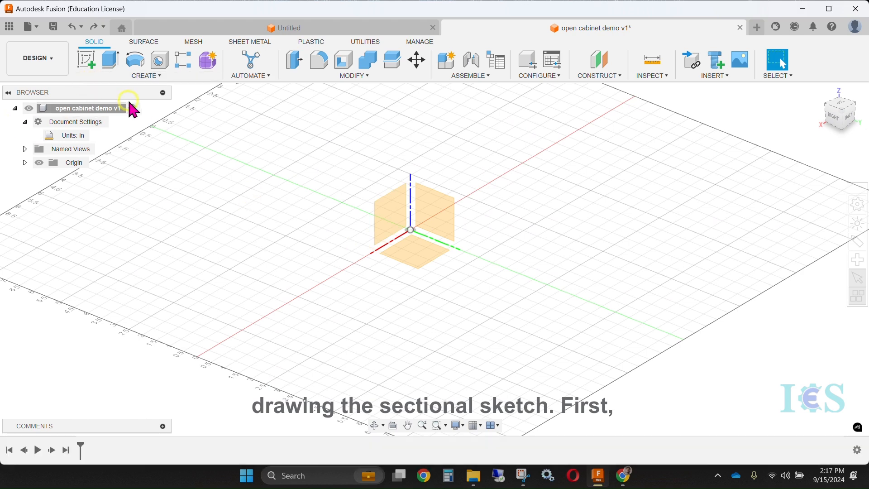
left_click(85, 57)
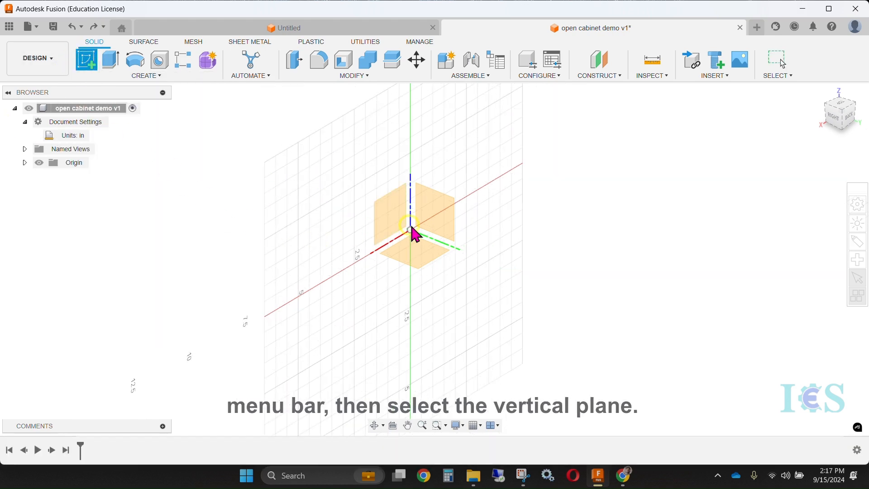
left_click(434, 215)
mouse_move(459, 208)
middle_mouse_down()
mouse_move(402, 229)
mouse_move(401, 244)
middle_mouse_up()
left_click(110, 59)
left_click(332, 293)
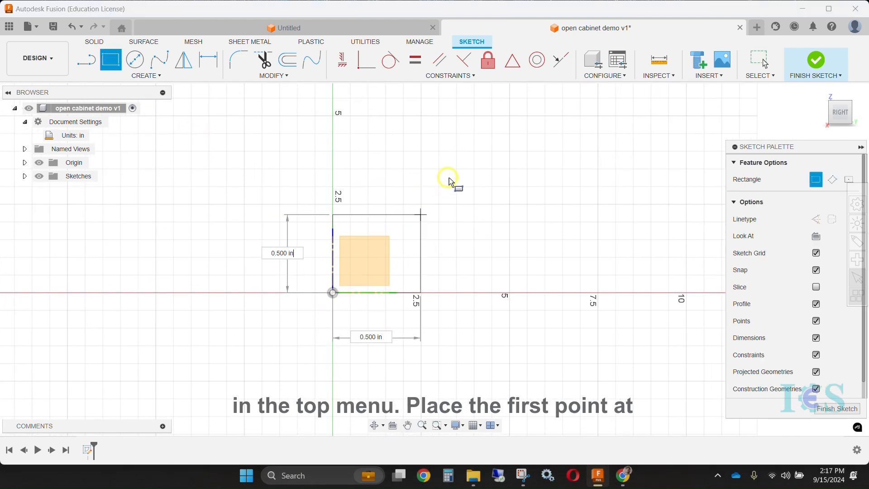
left_click(520, 102)
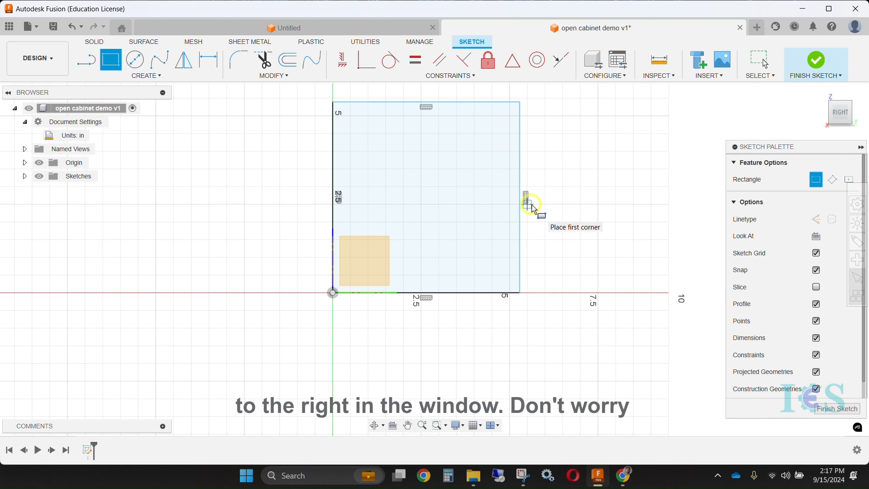
key("Escape")
Dimension the rectangle's bottom edge and set its length to the depth parameter
middle_click_drag(524, 208, 475, 248)
scroll(491, 245, "down", 2)
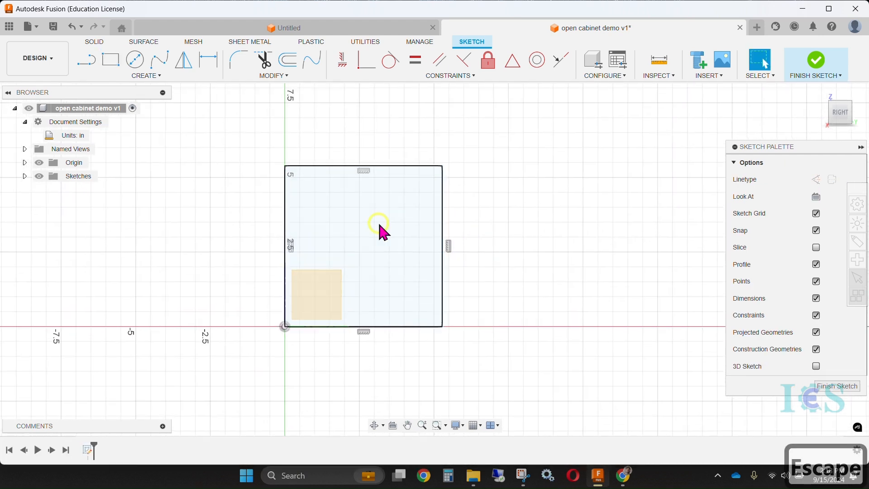
left_click(135, 76)
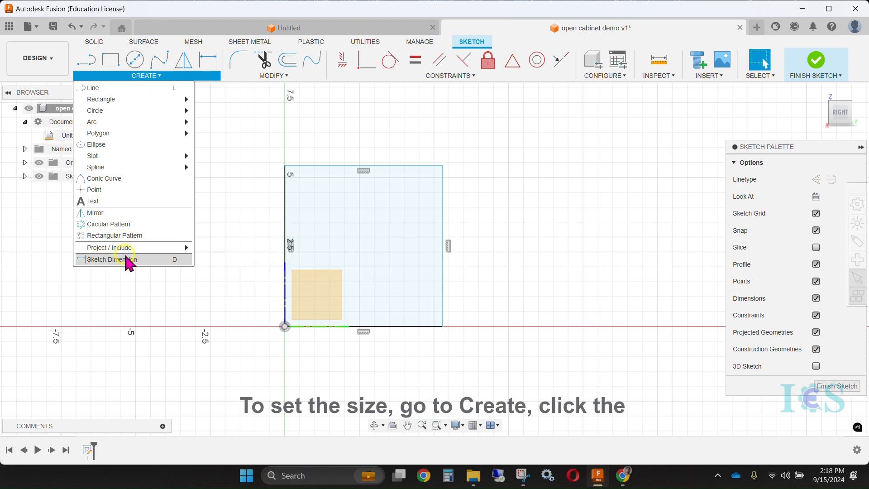
left_click(100, 258)
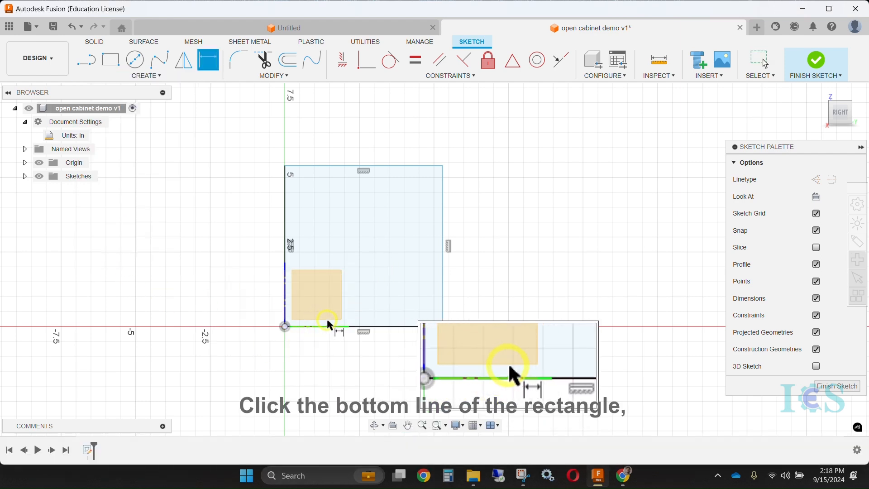
left_click(330, 326)
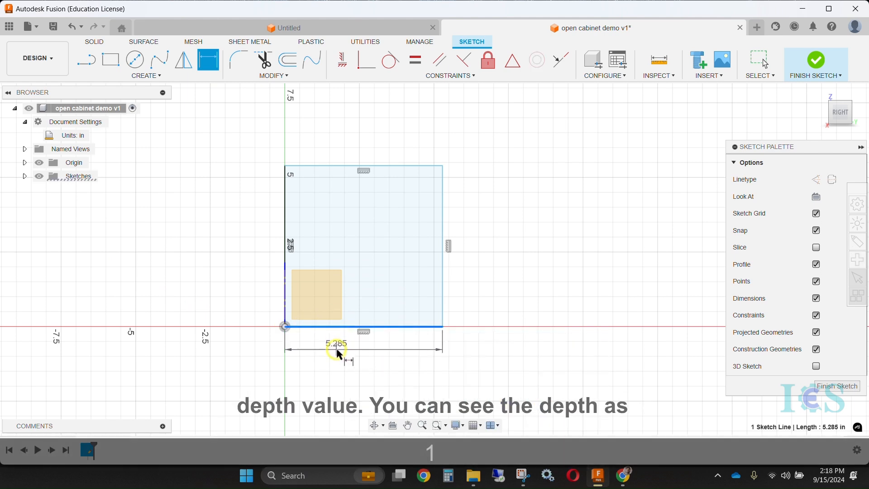
left_click(338, 376)
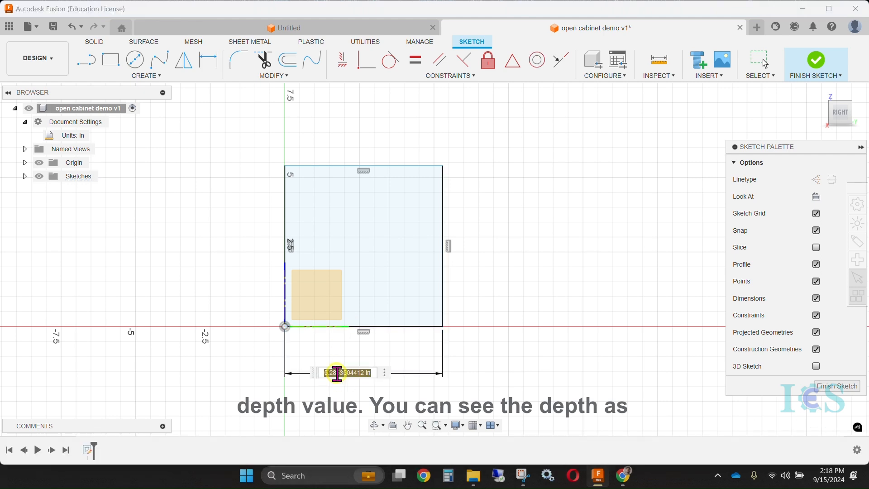
type("de")
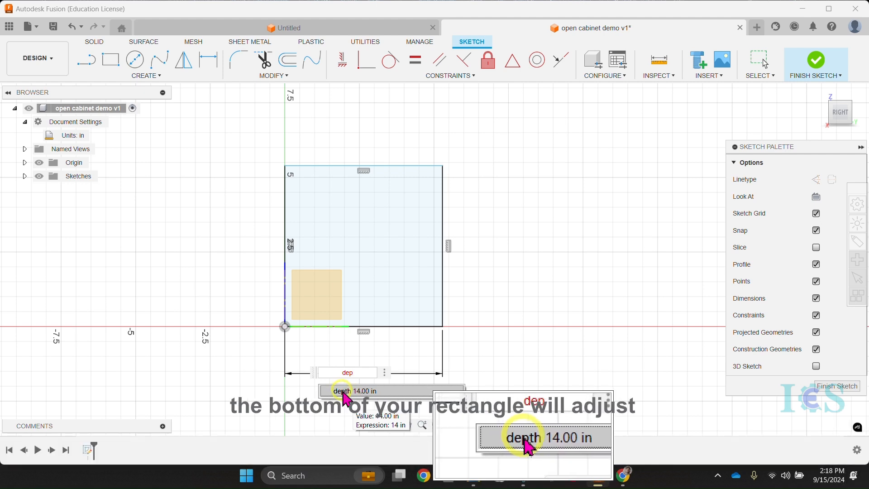
type("p")
left_click(358, 393)
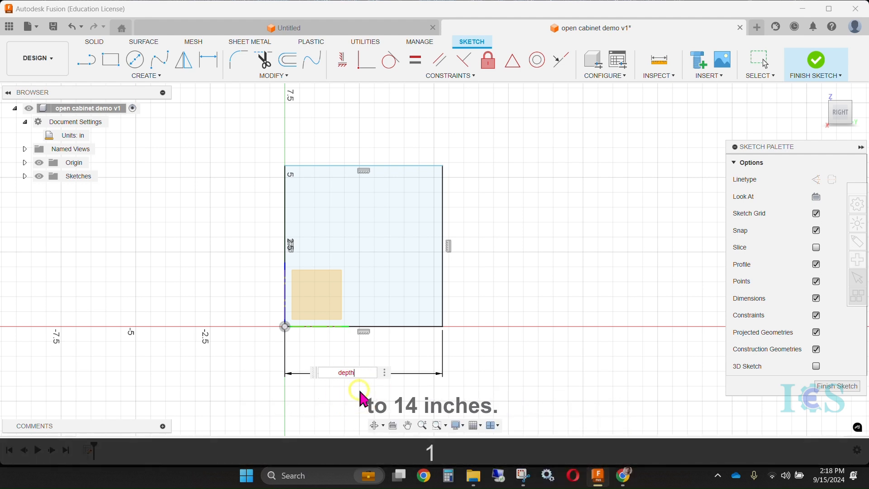
key("Return")
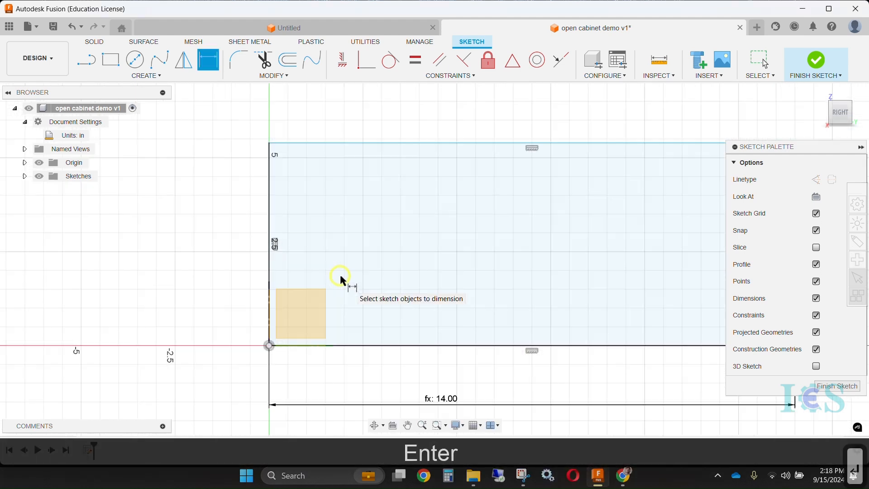
Dimension the rectangle's left edge and set its length to the height parameter
middle_click_drag(343, 281, 384, 203)
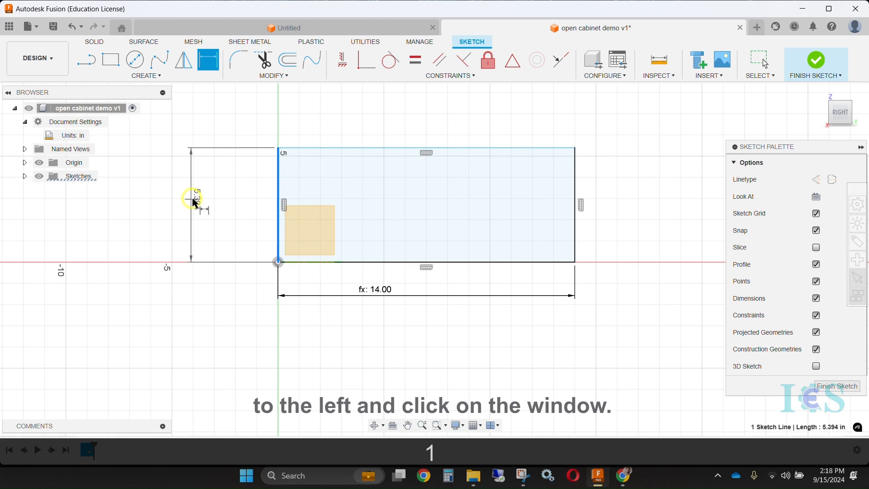
left_click(207, 196)
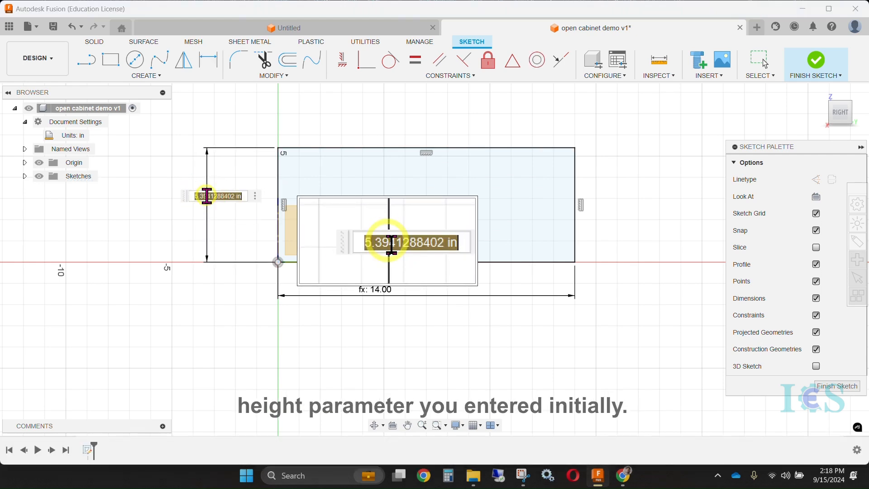
type("he")
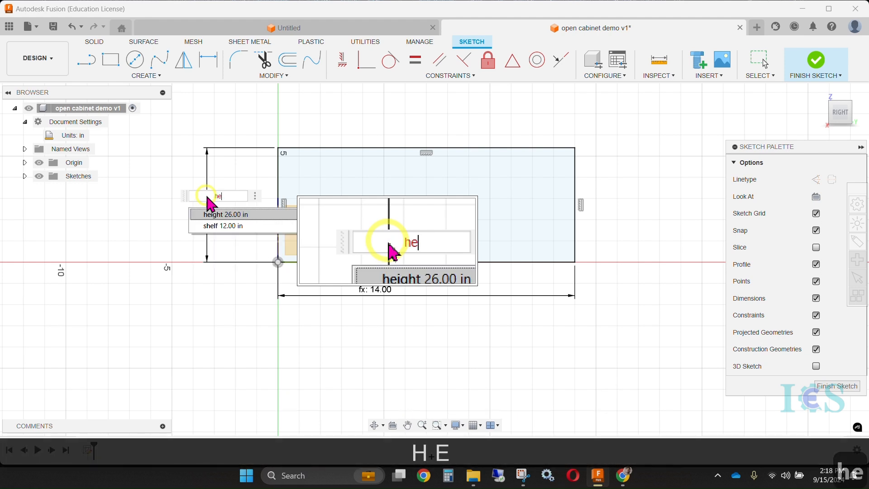
left_click(225, 217)
key("Return")
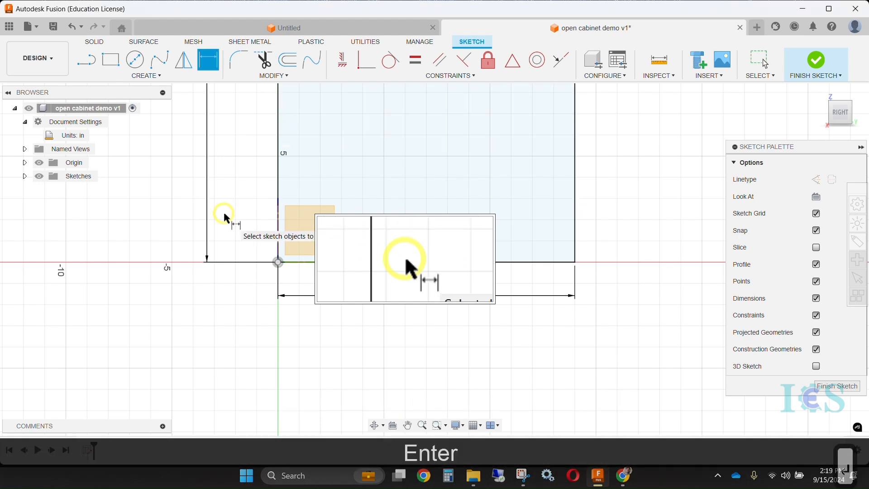
Draw a rectangle for the top panel, spanning the outline's full depth just below its top edge, about 1 in high
scroll(359, 199, "up", 2)
middle_click_drag(362, 142, 359, 230)
scroll(361, 226, "down", 5)
middle_click_drag(354, 196, 362, 278)
scroll(388, 222, "down", 2)
middle_click_drag(389, 221, 403, 200)
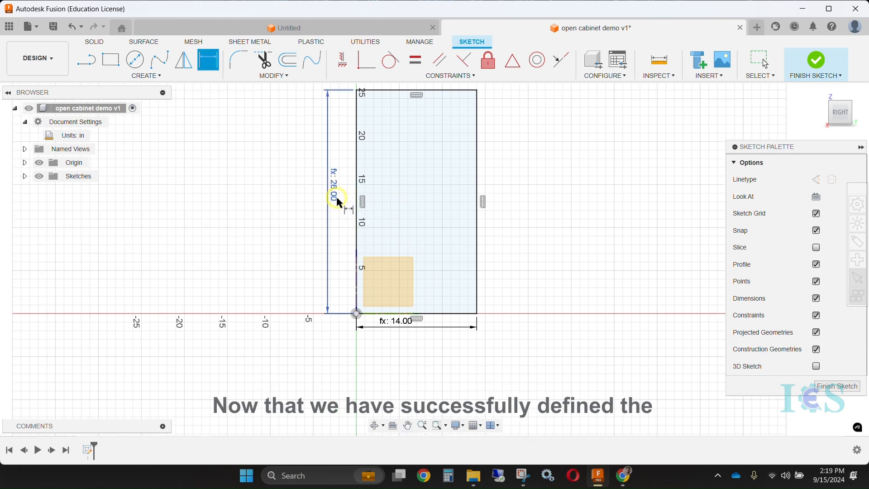
key("1")
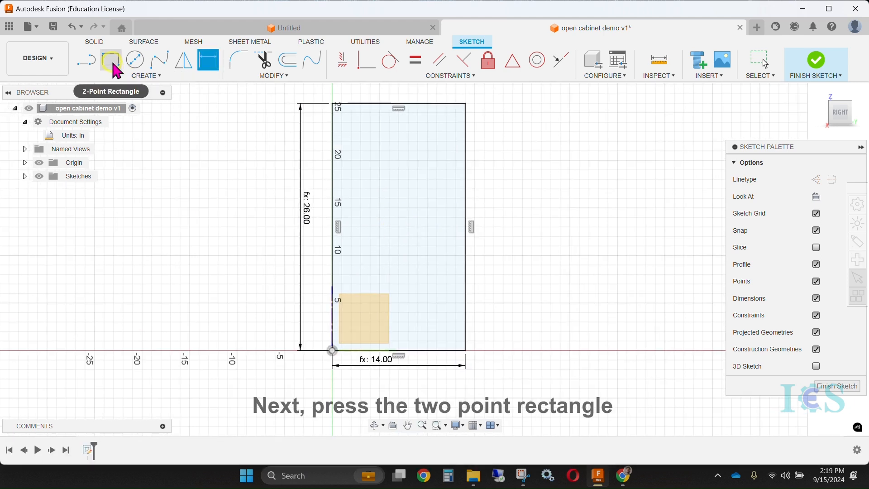
left_click(111, 60)
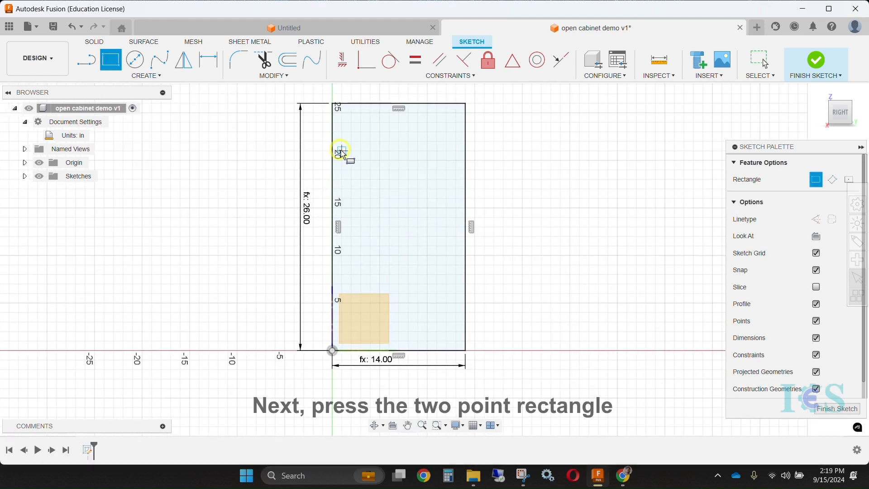
left_click(339, 110)
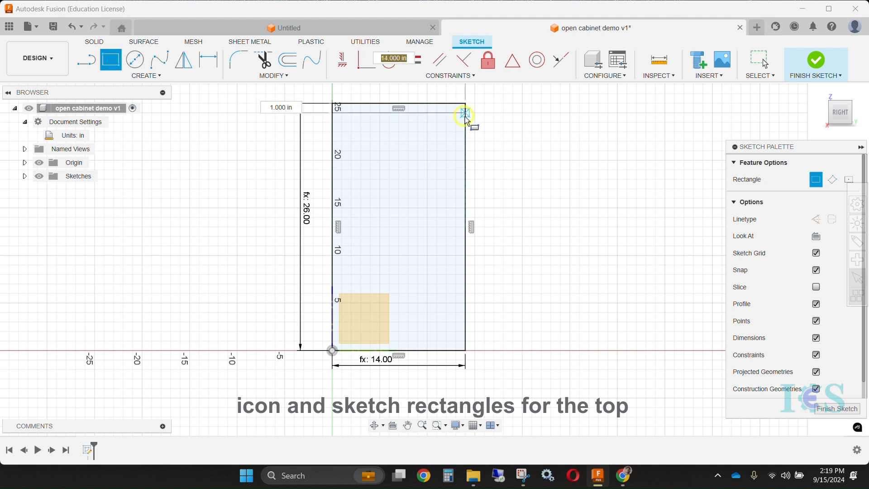
left_click(466, 114)
Draw full-depth rectangles for the shelf near mid-height, about 1.6 in high, and the bottom panel above the base, about 1 in high
right_click(398, 236)
left_click(332, 218)
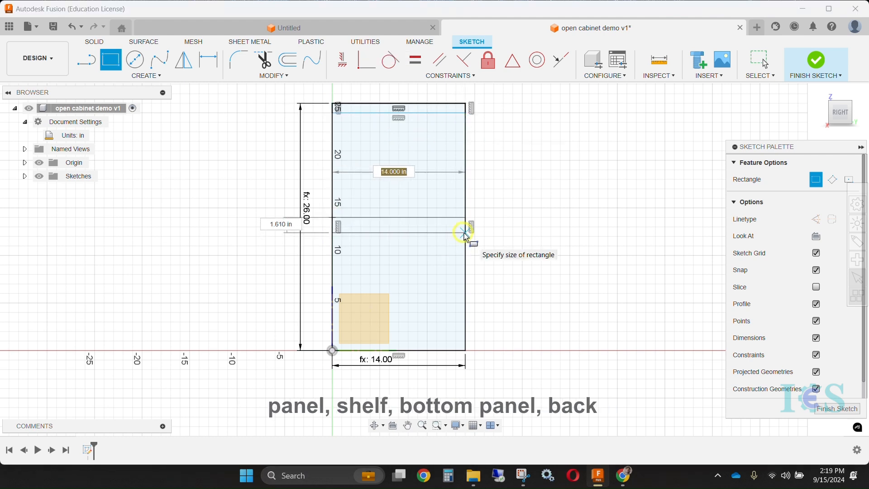
left_click(465, 233)
key("Tab")
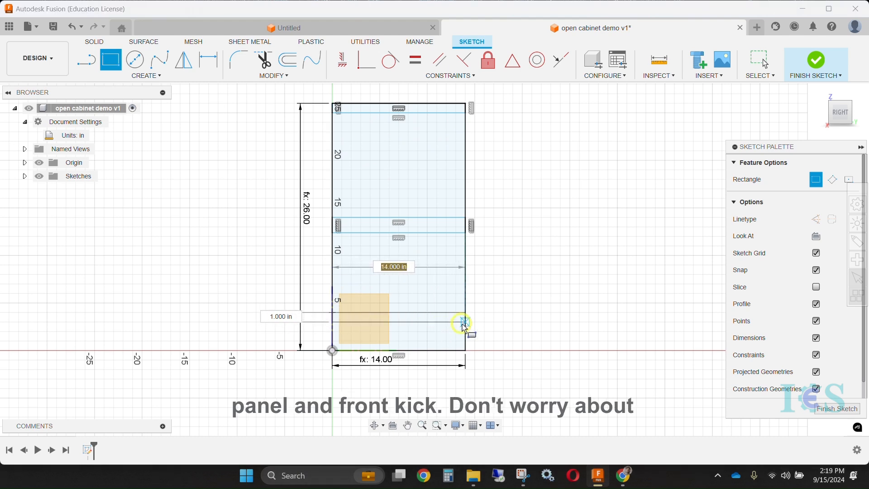
Draw a front kick rectangle about 0.5 by 3 in below the bottom panel and a full-height back panel rectangle about 1 in wide
middle_click_drag(460, 338, 452, 278)
scroll(354, 266, "up", 4)
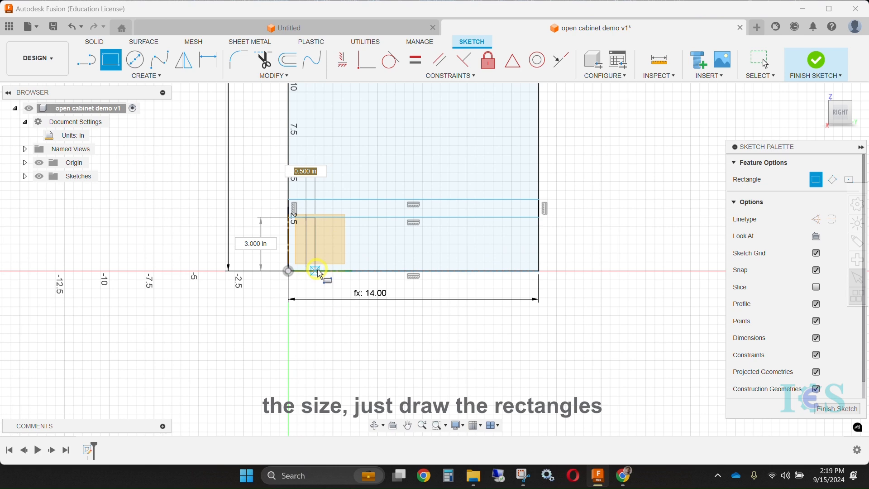
middle_click_drag(415, 281, 330, 333)
scroll(346, 310, "down", 4)
middle_click_drag(378, 198, 374, 284)
key("r")
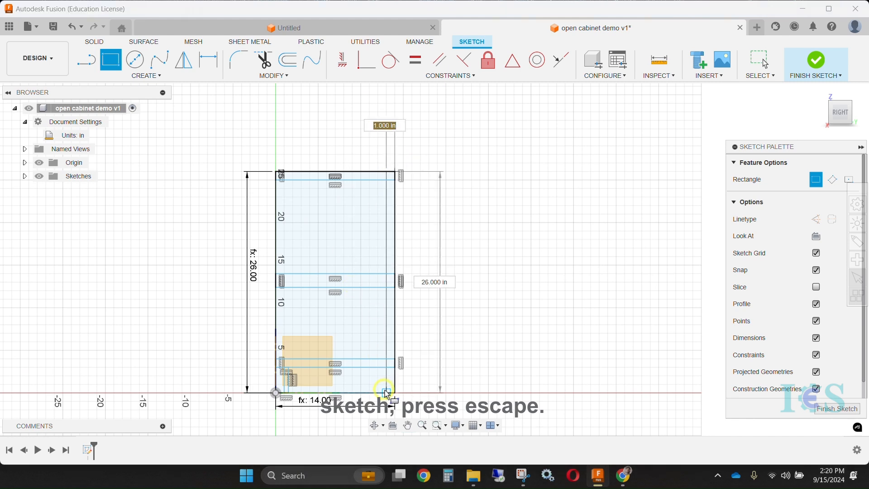
left_click(385, 389)
key("Escape")
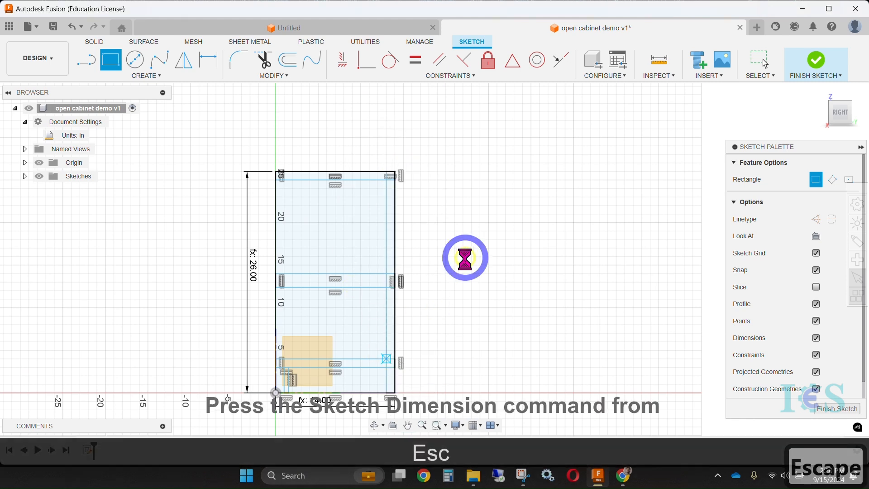
Dimension the top panel's thickness between its upper and lower edges and set it to ply_thickness
mouse_move(425, 328)
middle_mouse_down()
mouse_move(458, 266)
mouse_move(489, 318)
middle_mouse_up()
mouse_move(410, 213)
middle_mouse_down()
mouse_move(403, 183)
mouse_move(417, 207)
middle_mouse_up()
left_click(120, 77)
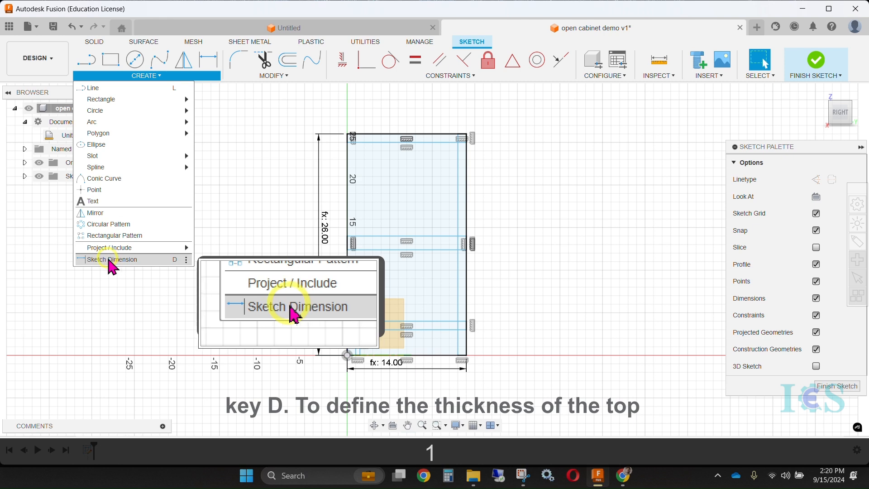
left_click(109, 261)
middle_click_drag(509, 153, 499, 184)
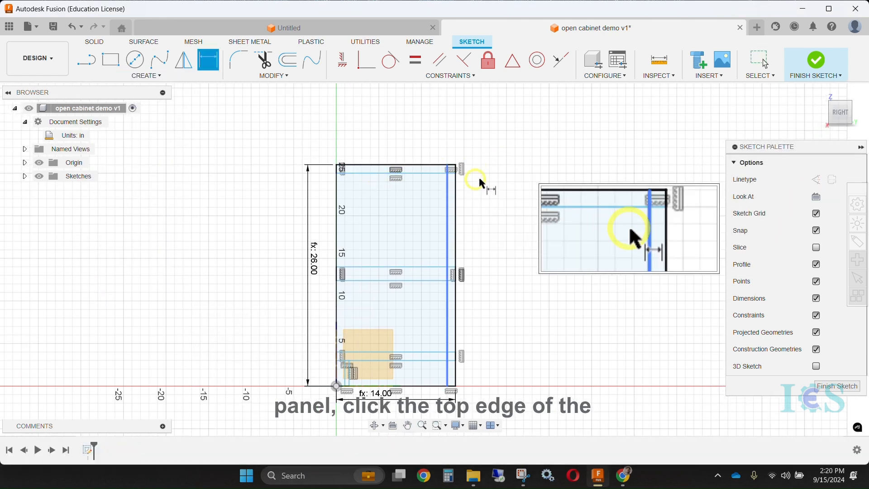
scroll(463, 170, "up", 5)
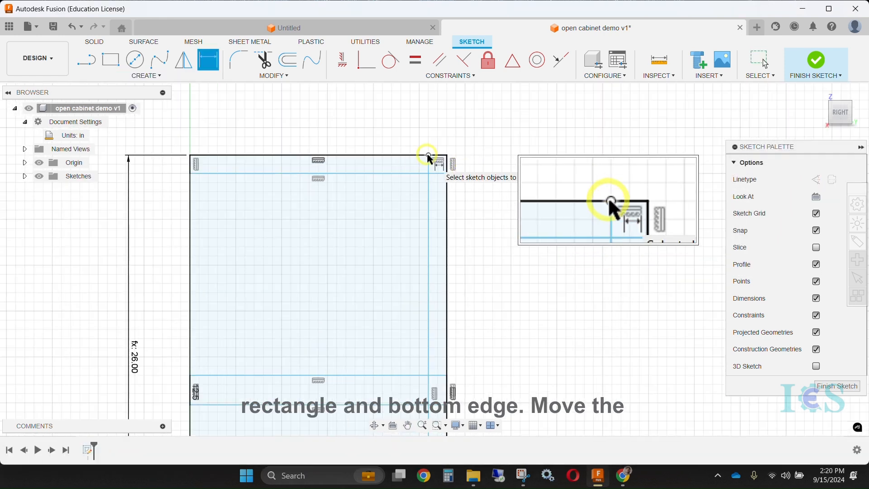
left_click(435, 157)
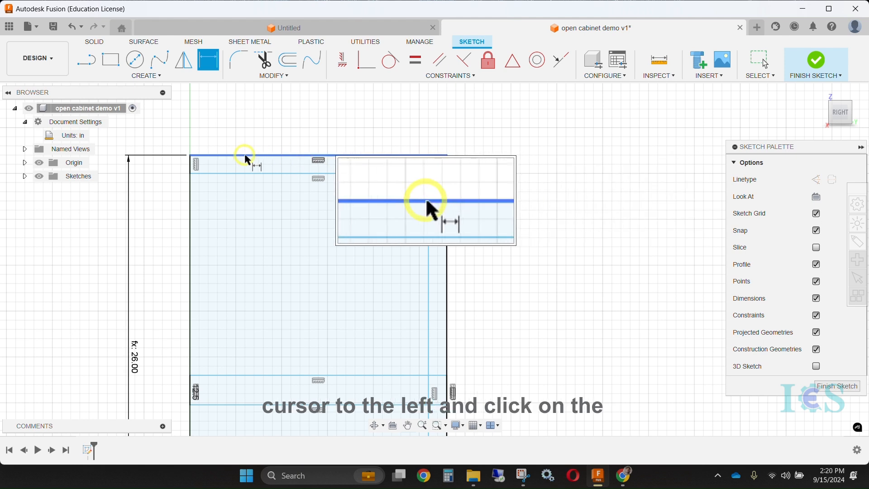
left_click(191, 174)
middle_click_drag(165, 167, 340, 190)
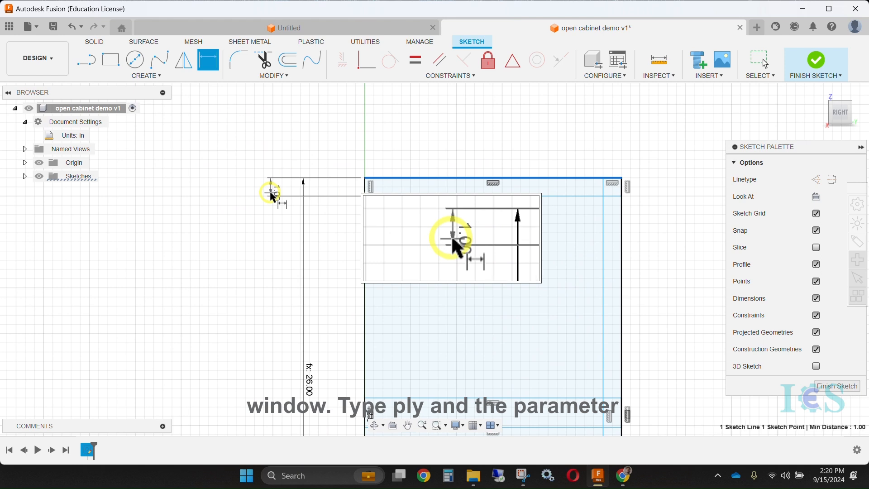
left_click(272, 196)
type("pl")
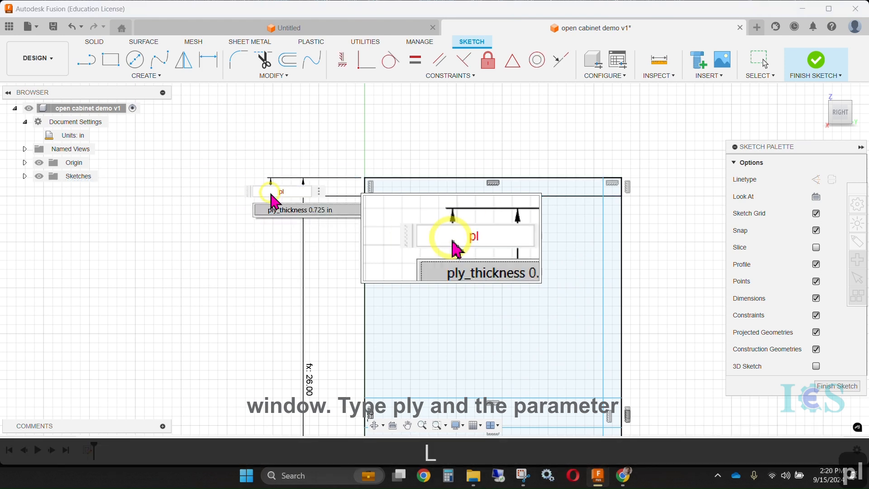
left_click(297, 212)
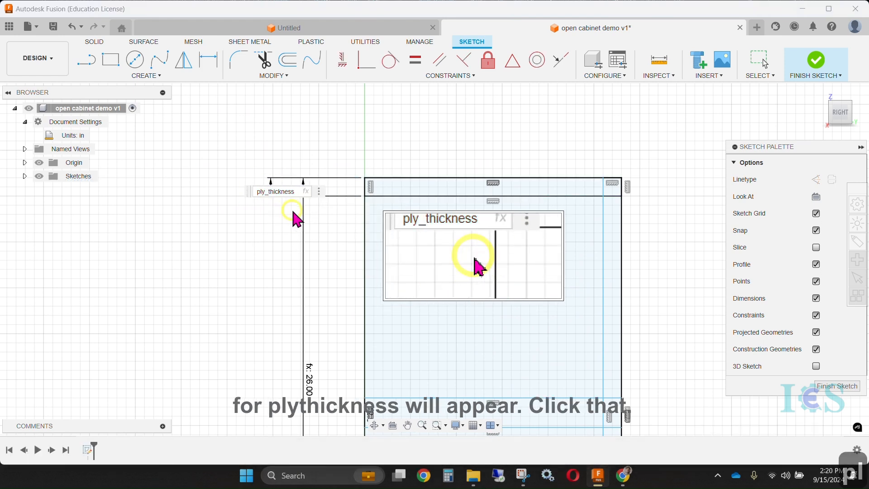
key("Return")
Dimension the back panel's and the shelf's thicknesses and set both to ply_thickness
key("1")
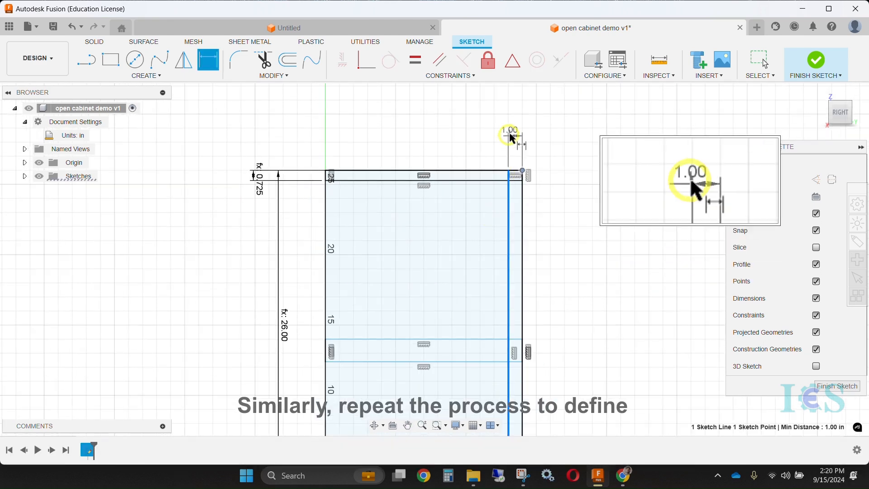
type("pl")
key("Return")
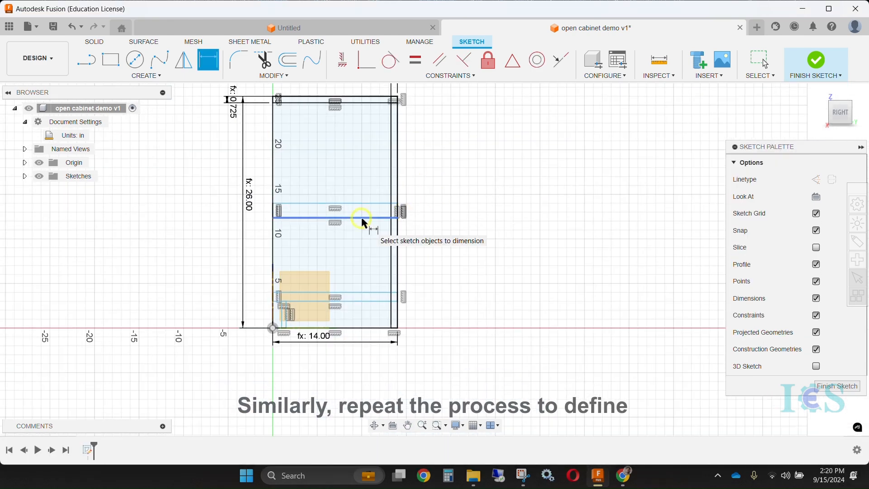
left_click(364, 218)
left_click(442, 217)
type("ply_thickness")
key("Return")
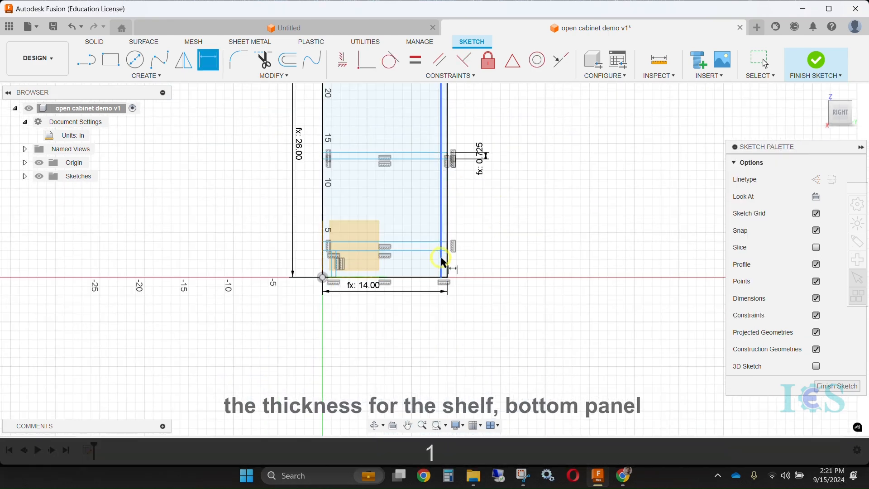
Dimension the bottom panel's thickness between its two long edges and set it to ply_thickness
scroll(417, 263, "up", 3)
left_click(417, 242)
left_click(417, 258)
left_click(524, 262)
type("pl")
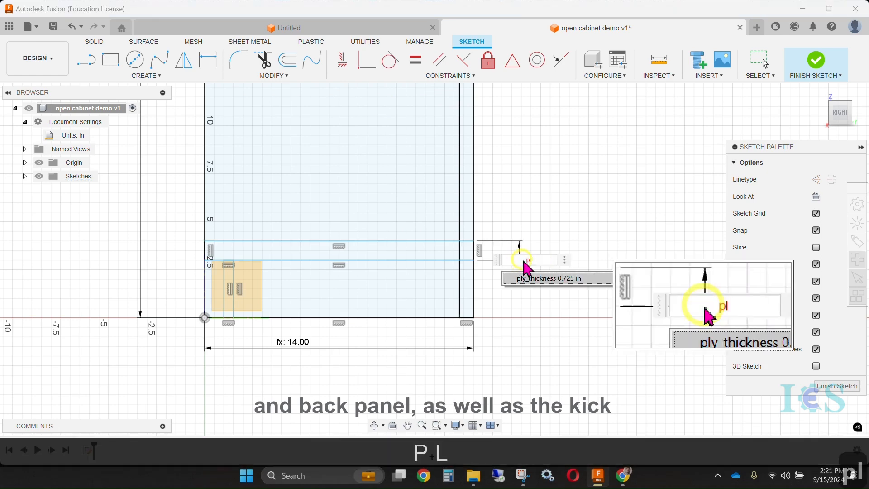
key("Return")
Dimension the kick height from the outline's bottom edge to the bottom panel's underside, using the 2 in kick parameter
left_click(336, 335)
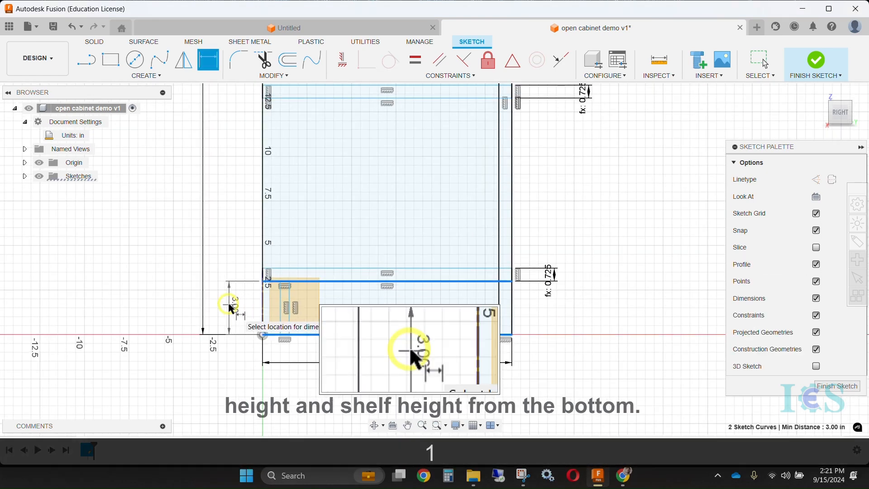
left_click(235, 317)
type("ki")
key("Return")
Dimension the height from the outline's bottom edge to the shelf's lower edge and set it to the shelf parameter
scroll(446, 243, "down", 2)
left_click(416, 146)
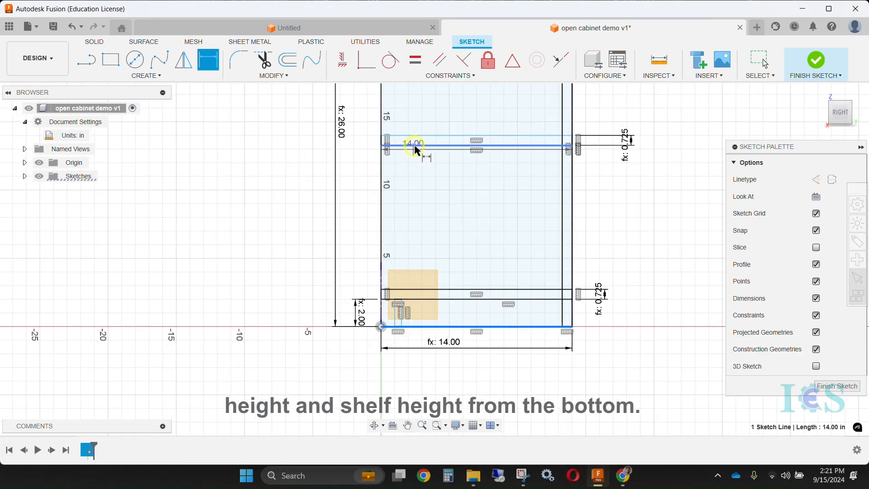
left_click(414, 146)
left_click(289, 217)
type("sh")
left_click(309, 237)
key("Return")
middle_click_drag(343, 241, 317, 202)
scroll(372, 285, "up", 3)
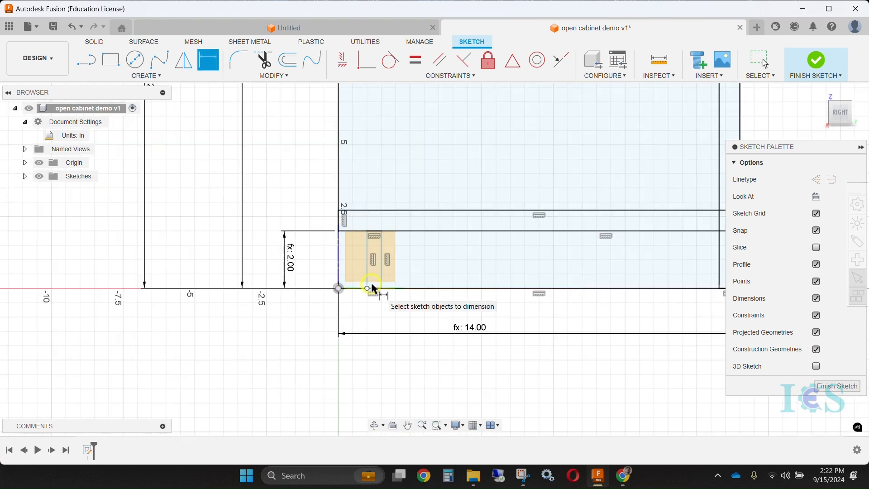
scroll(372, 288, "up", 2)
key("Escape")
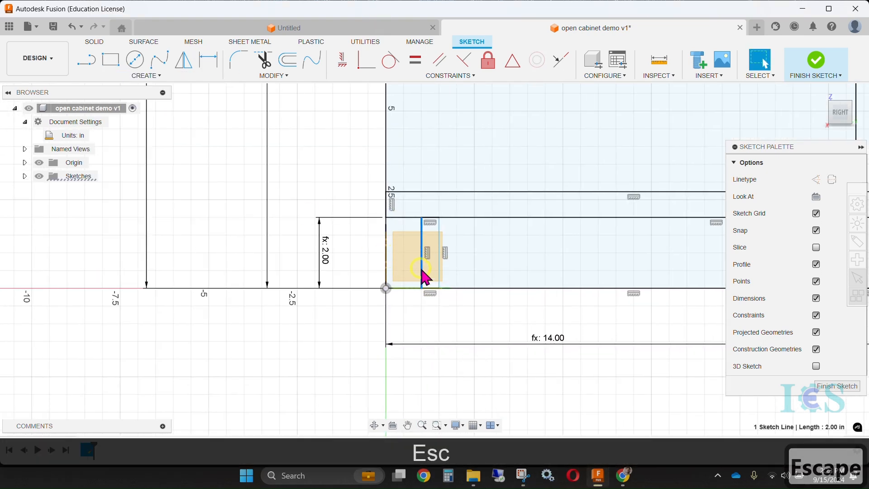
Dimension the horizontal distance from the origin to the kick panel's front line and set it to 1 in
left_click(408, 292)
key("Escape")
key("d")
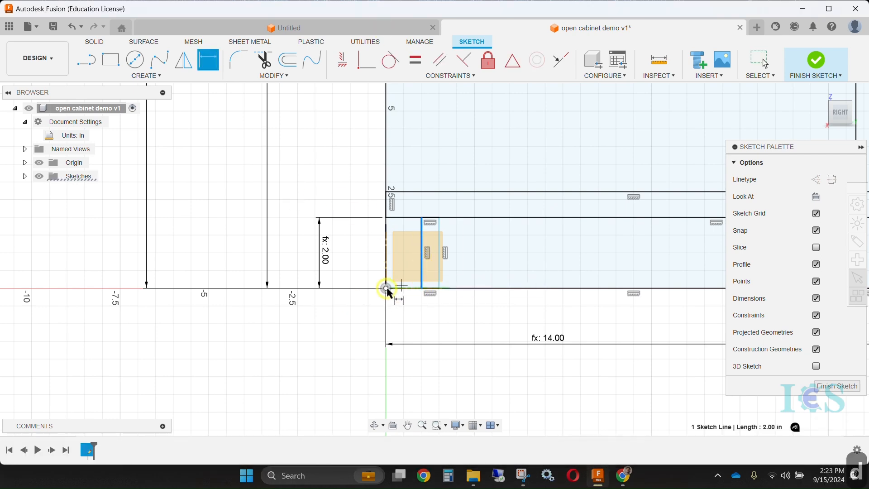
left_click(386, 288)
left_click(421, 288)
left_click(320, 325)
type("1")
key("Return")
scroll(290, 334, "down", 7)
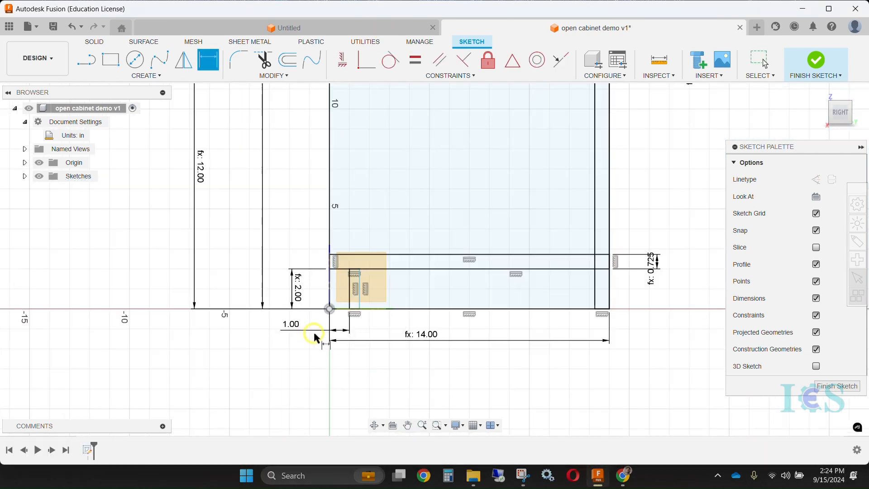
key("Escape")
Save the design and finish the side-profile sketch
mouse_move(429, 234)
middle_mouse_down("shift")
mouse_move(484, 280)
mouse_move(466, 258)
mouse_move(520, 258)
mouse_move(491, 249)
mouse_move(505, 252)
middle_mouse_up("shift")
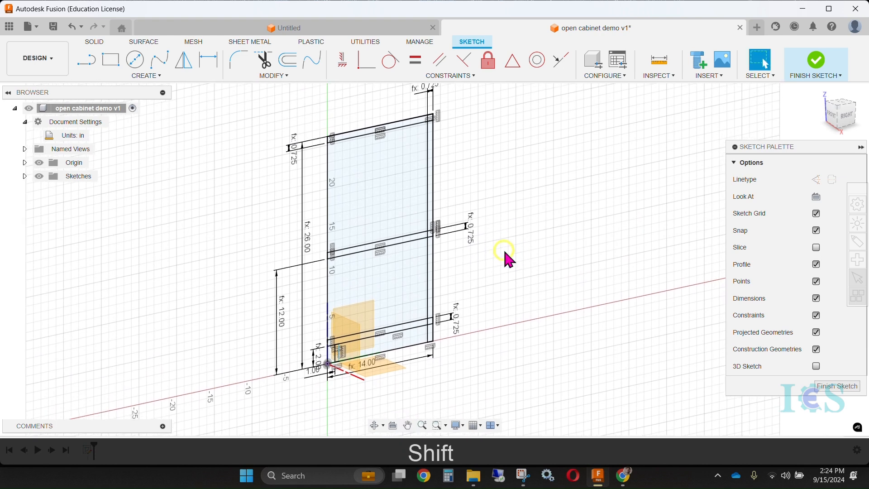
key("ctrl+s")
left_click(433, 260)
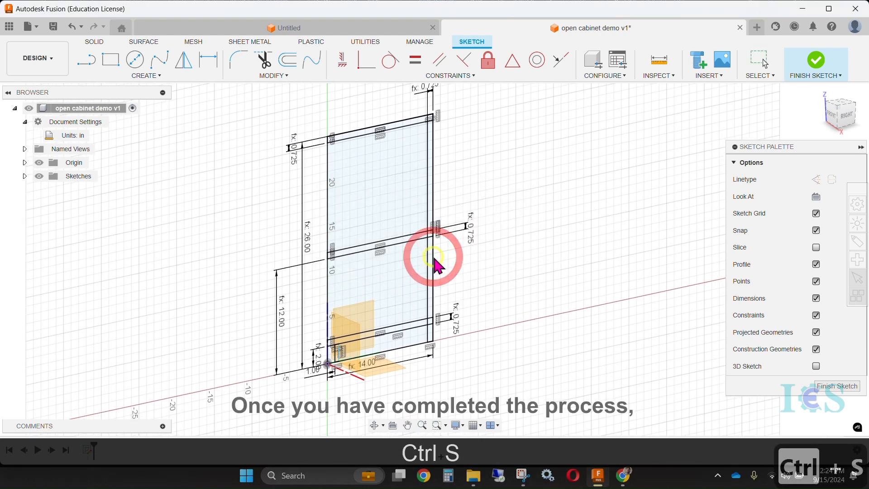
middle_click_drag(527, 229, 517, 230, "shift")
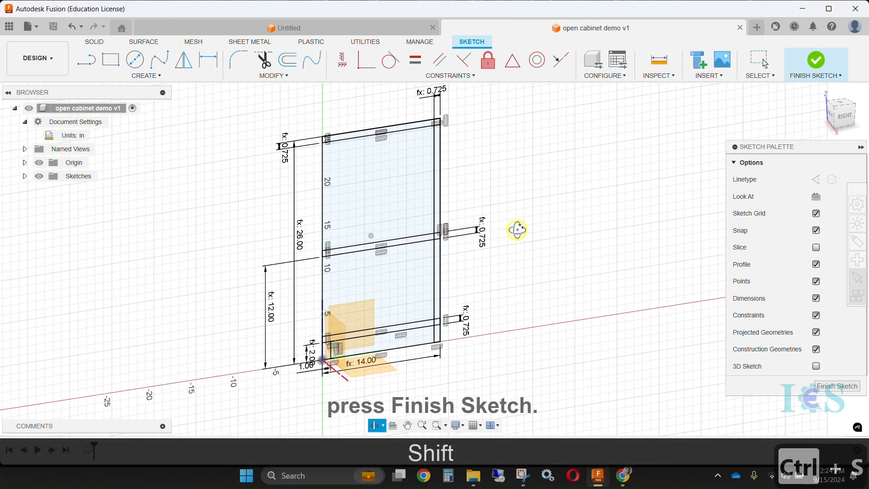
left_click(823, 69)
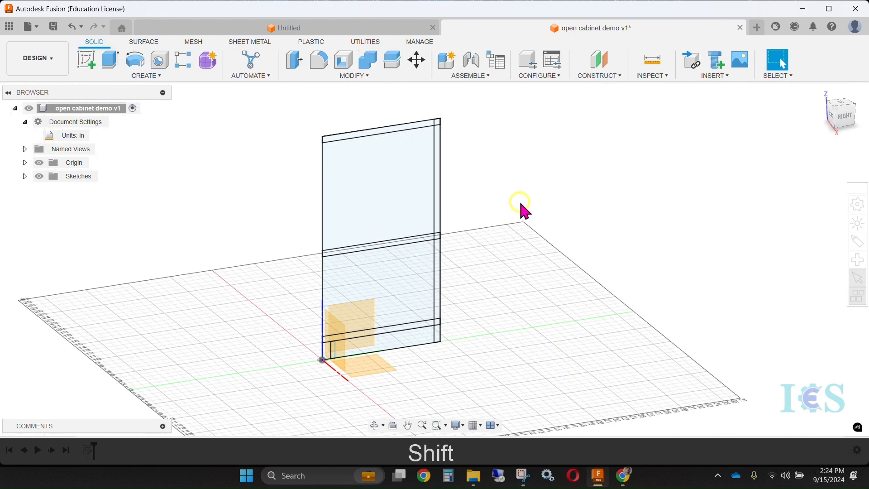
middle_click_drag(534, 233, 474, 247, "shift")
Reopen Sketch1 for editing to review its profile and dimensions
left_click(24, 176)
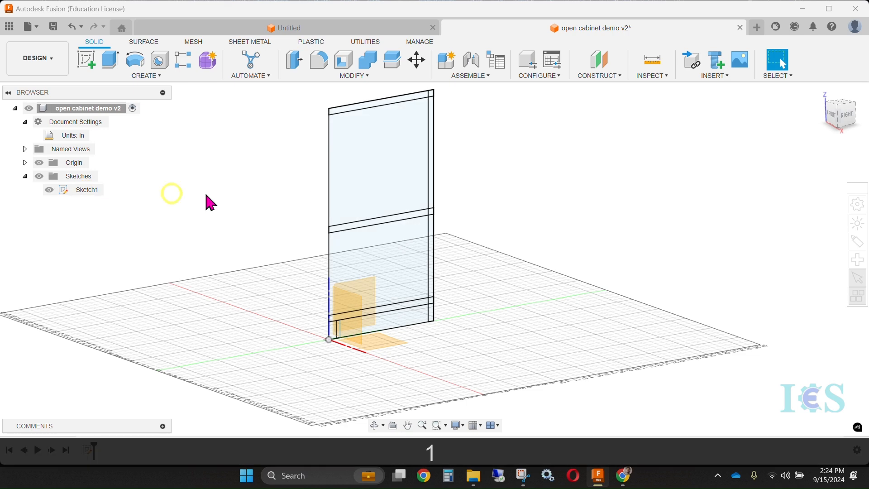
mouse_move(407, 193)
middle_mouse_down("shift")
mouse_move(389, 195)
mouse_move(408, 195)
middle_mouse_up("shift")
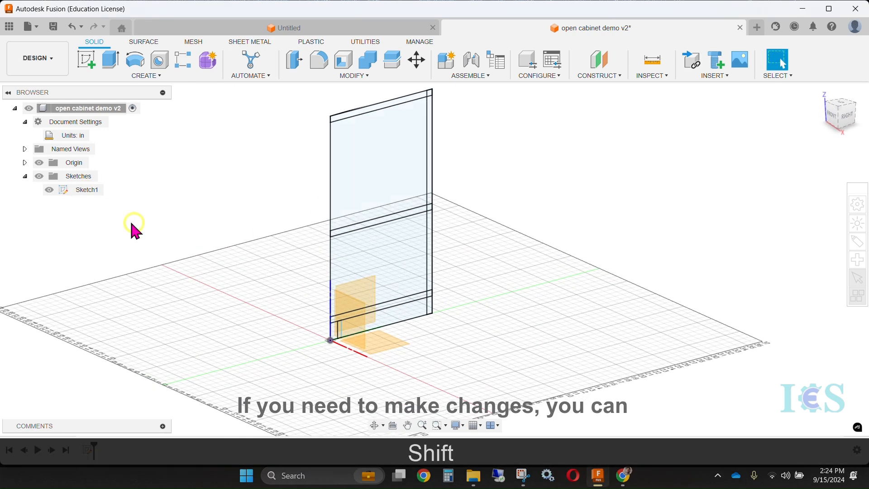
mouse_move(275, 236)
middle_mouse_down("shift")
mouse_move(385, 184)
mouse_move(62, 354)
middle_mouse_up("shift")
double_click(93, 194)
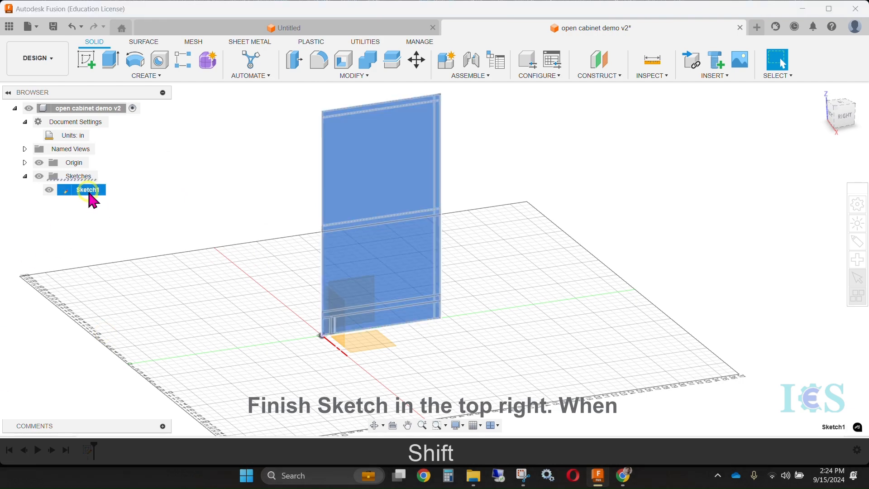
mouse_move(245, 215)
middle_mouse_down("shift")
mouse_move(434, 246)
mouse_move(419, 258)
mouse_move(446, 256)
middle_mouse_up("shift")
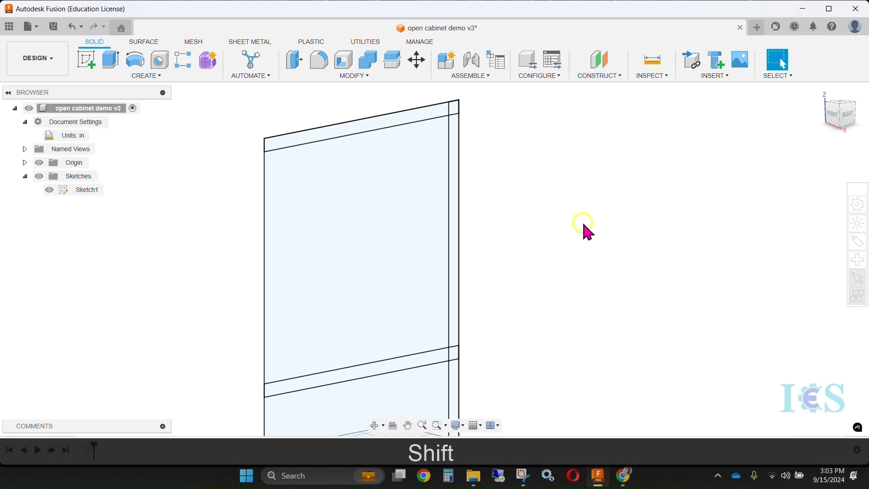
mouse_move(582, 221)
middle_mouse_down("shift")
mouse_move(546, 225)
mouse_move(562, 219)
middle_mouse_up("shift")
left_click(839, 117)
scroll(643, 226, "down", 3)
mouse_move(600, 271)
middle_mouse_down()
mouse_move(607, 194)
mouse_move(589, 222)
mouse_move(607, 267)
mouse_move(576, 260)
middle_mouse_up()
scroll(589, 222, "up", 2)
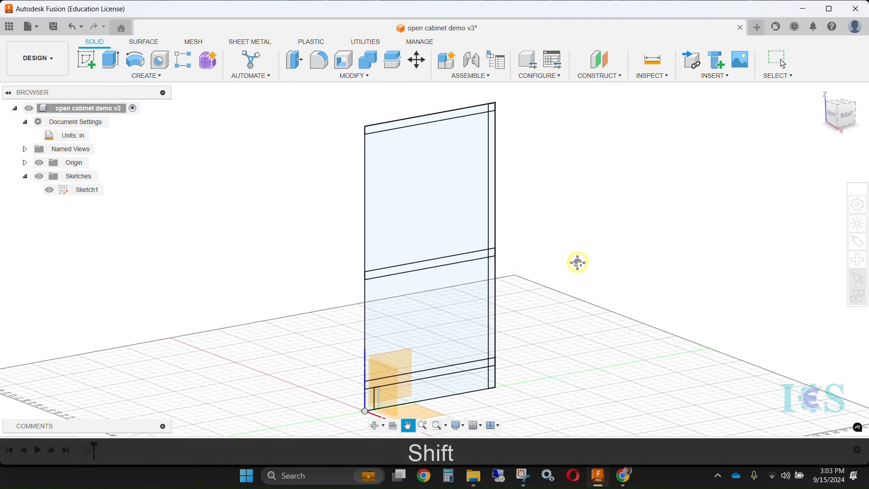
double_click(87, 190)
mouse_move(249, 206)
middle_mouse_down("shift")
mouse_move(297, 221)
mouse_move(270, 216)
mouse_move(442, 305)
mouse_move(523, 271)
mouse_move(451, 272)
middle_mouse_up("shift")
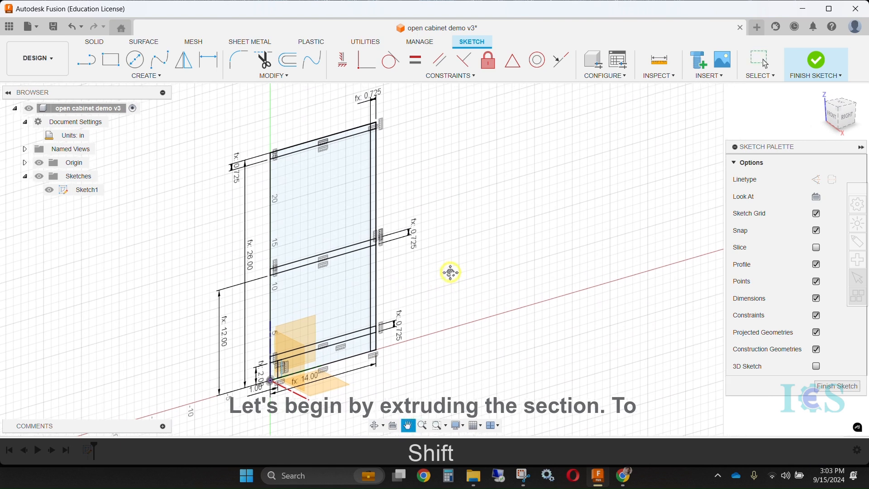
Extrude the top panel's strip and its rear corner profile to one side by the width parameter (32 in) as a new body
left_click(101, 40)
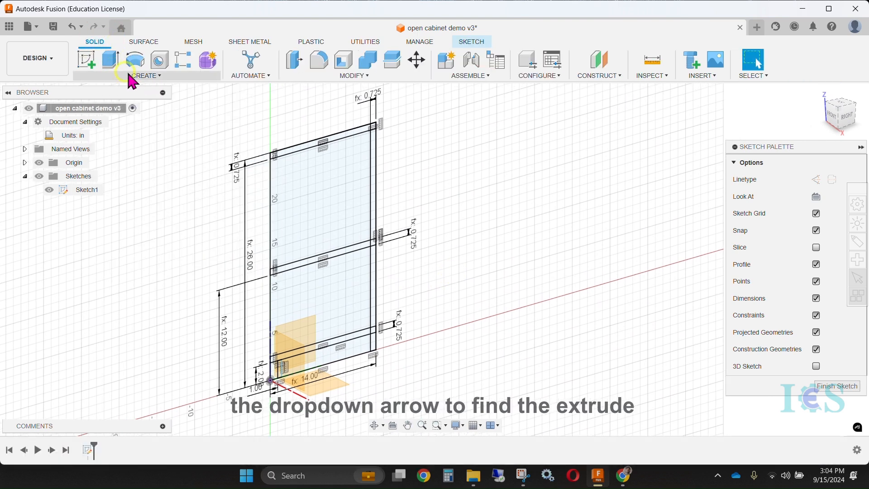
left_click(145, 75)
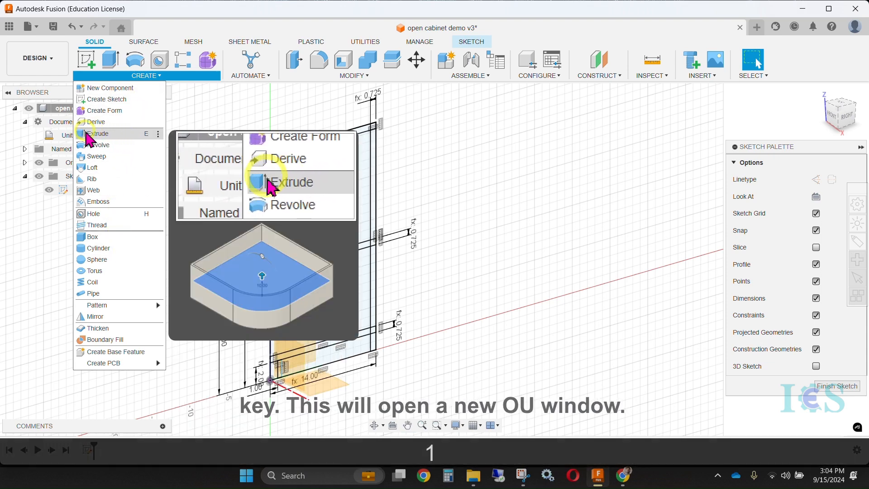
left_click(118, 135)
left_click_drag(762, 119, 769, 122)
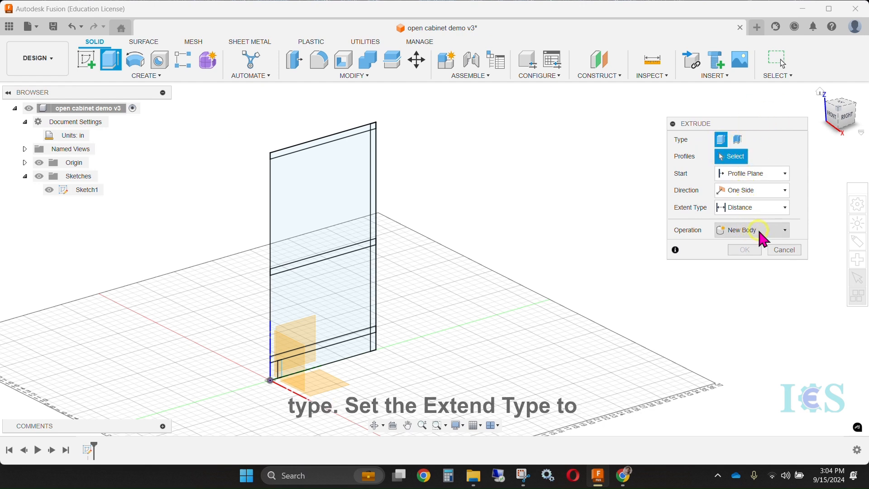
scroll(361, 161, "up", 2)
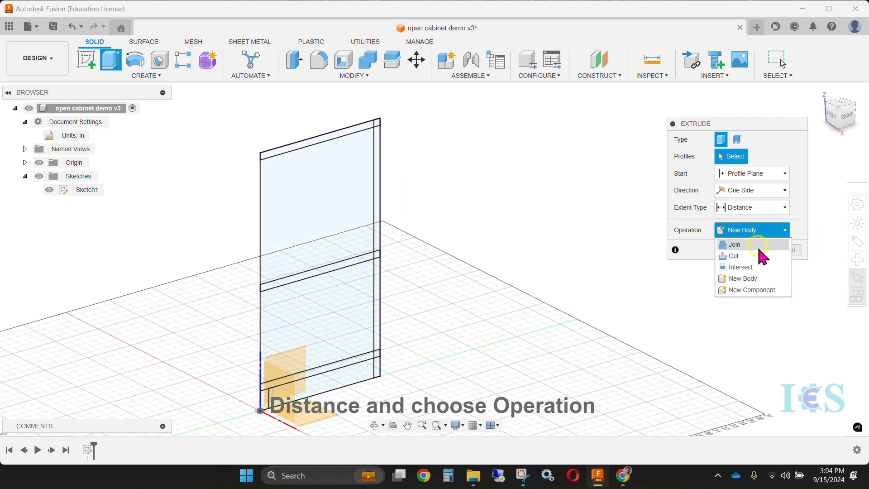
left_click(756, 279)
scroll(320, 153, "up", 3)
left_click(313, 135)
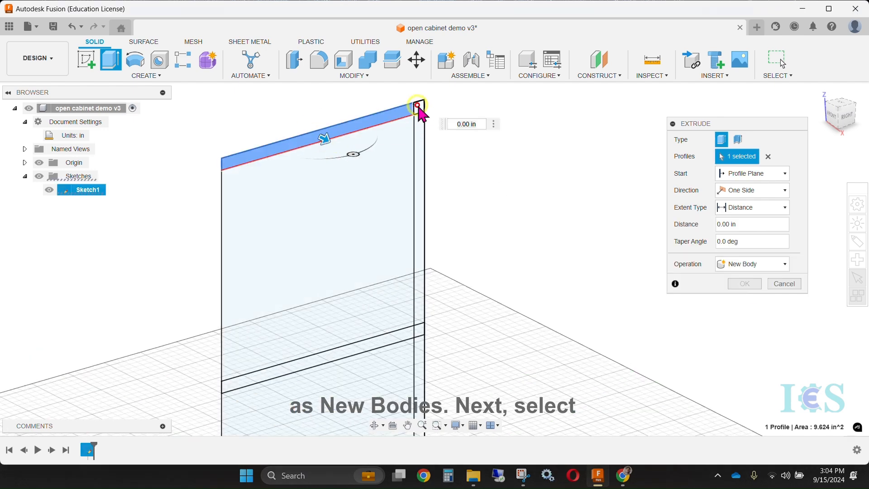
scroll(425, 129, "down", 3)
left_click_drag(422, 128, 482, 163)
type("wid")
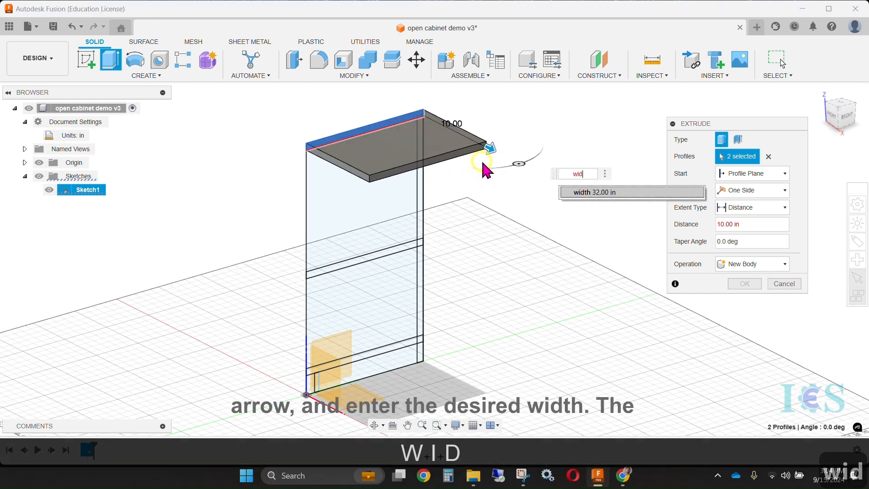
left_click(587, 194)
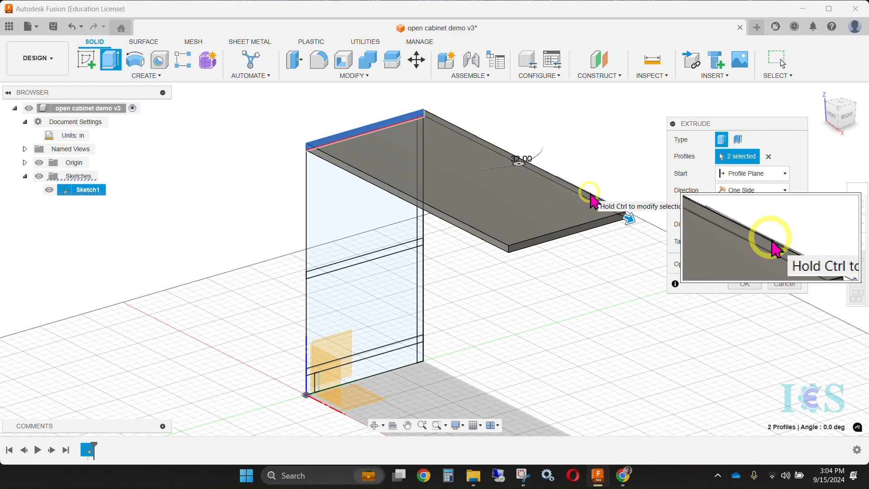
key("Return")
Make Sketch1 visible again for reuse of its profiles
key("1")
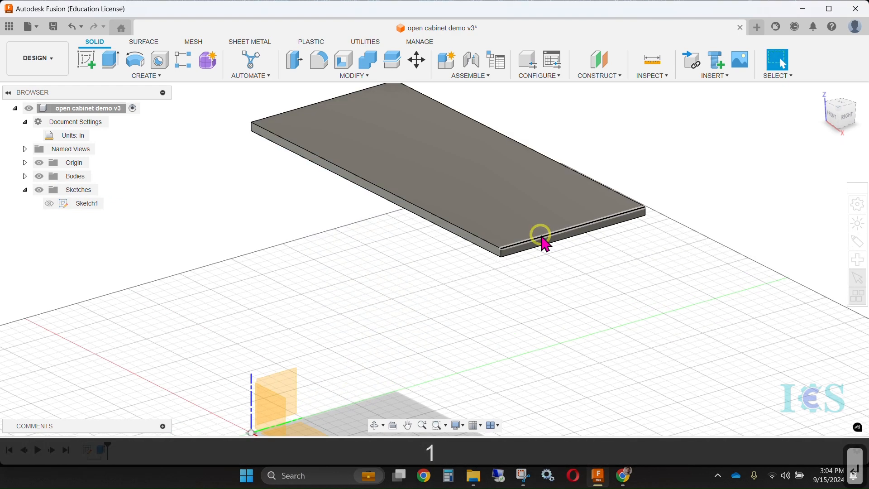
scroll(541, 235, "down", 3)
middle_click_drag(563, 269, 533, 252)
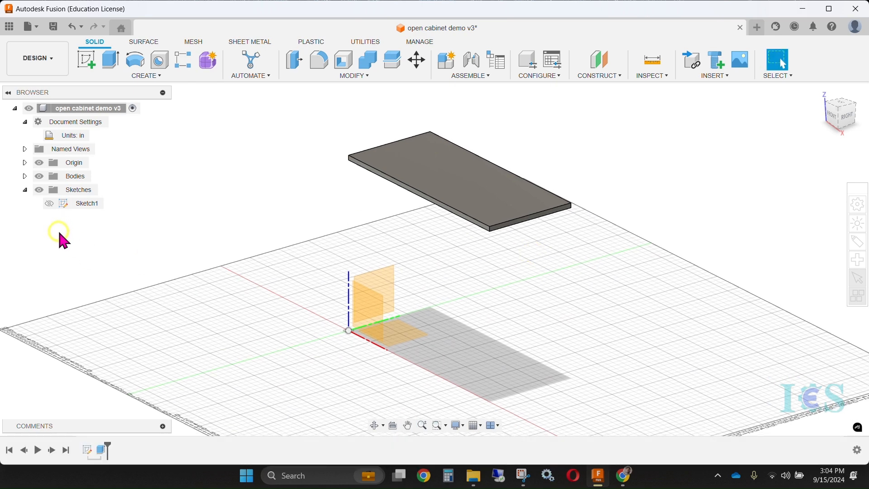
left_click(49, 203)
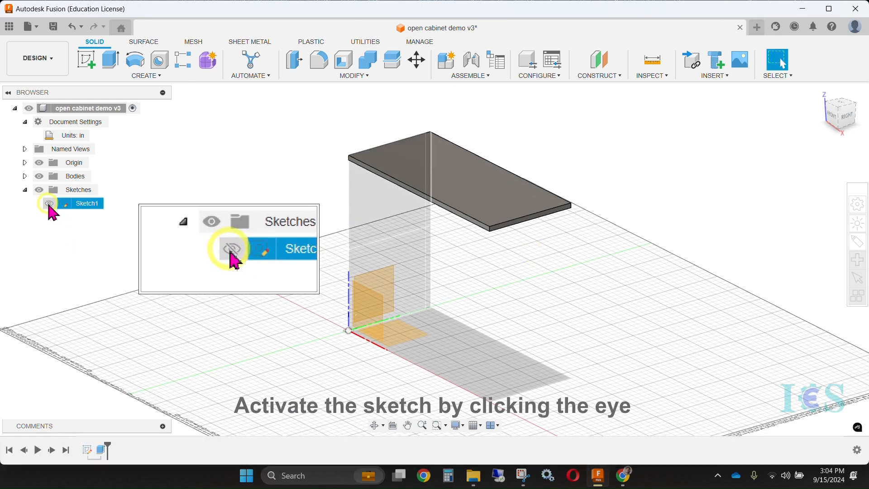
left_click(49, 204)
middle_click_drag(172, 217, 400, 229, "shift")
Extrude all profiles below the top panel, including the back, shelf, bottom and kick areas, as a new body forming the left side panel
key("e")
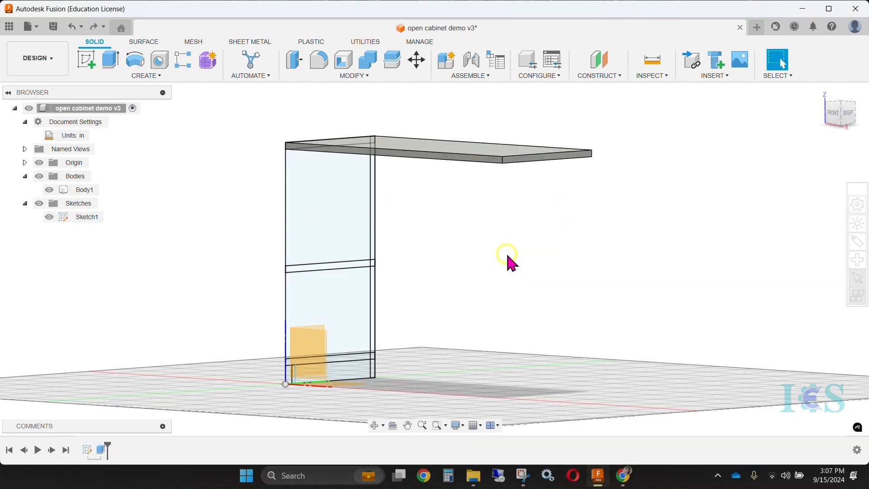
right_click(506, 252)
left_click(502, 234)
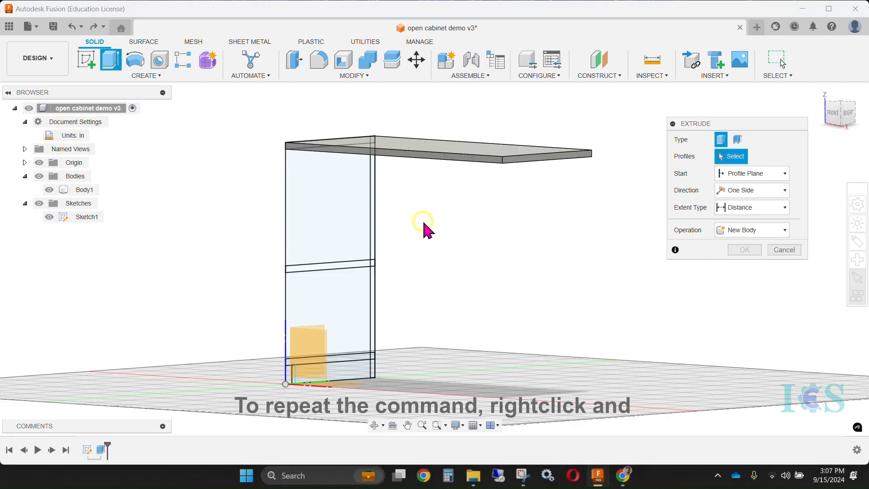
left_click(348, 177)
left_click(372, 177)
scroll(368, 267, "up", 4)
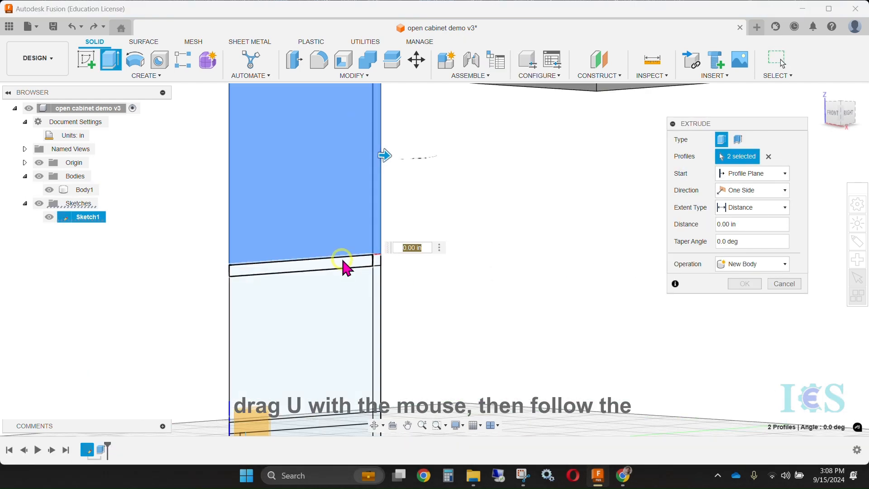
left_click(375, 260)
left_click(352, 303)
left_click(375, 307)
middle_click_drag(441, 333, 425, 317, "shift")
middle_click_drag(531, 324, 442, 296, "shift")
left_click(332, 291)
left_click(274, 312)
left_click(170, 329)
middle_click_drag(383, 277, 543, 335)
scroll(474, 345, "down", 3)
left_click(770, 266)
left_click(742, 301)
left_click_drag(312, 376, 332, 381)
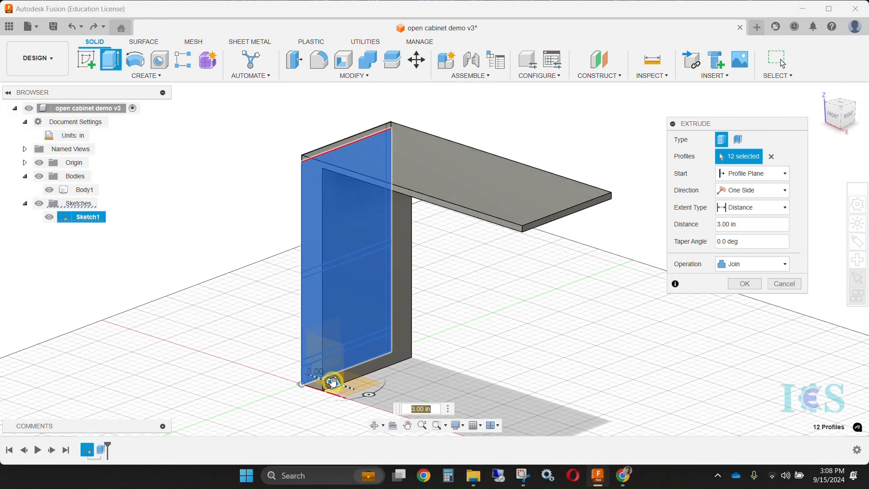
left_click(770, 264)
left_click(763, 317)
key("Return")
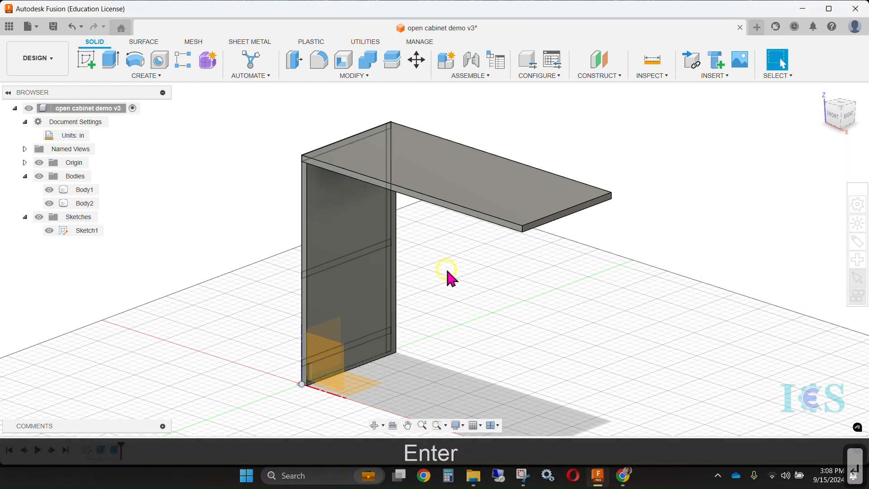
Examine which panels Body1 and Body2 represent by highlighting them and switching the visibility of the bodies and Sketch1 off and on
left_click(81, 191)
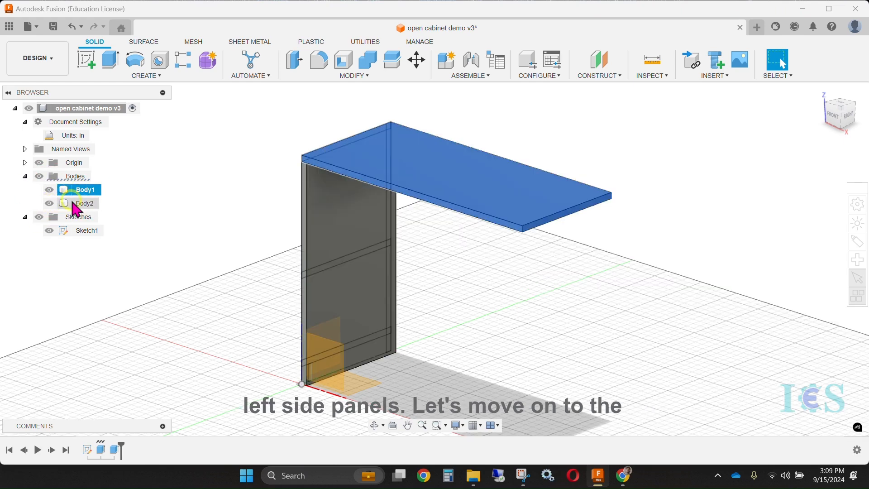
double_click(82, 190)
left_click(95, 203)
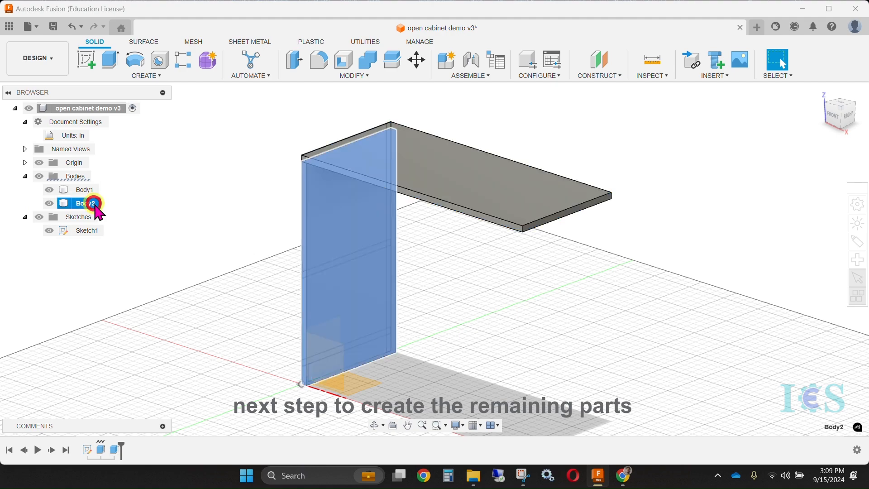
left_click(154, 191)
mouse_move(232, 193)
middle_mouse_down("shift")
mouse_move(258, 188)
mouse_move(256, 167)
mouse_move(204, 204)
middle_mouse_up("shift")
left_click(49, 231)
left_click(50, 190)
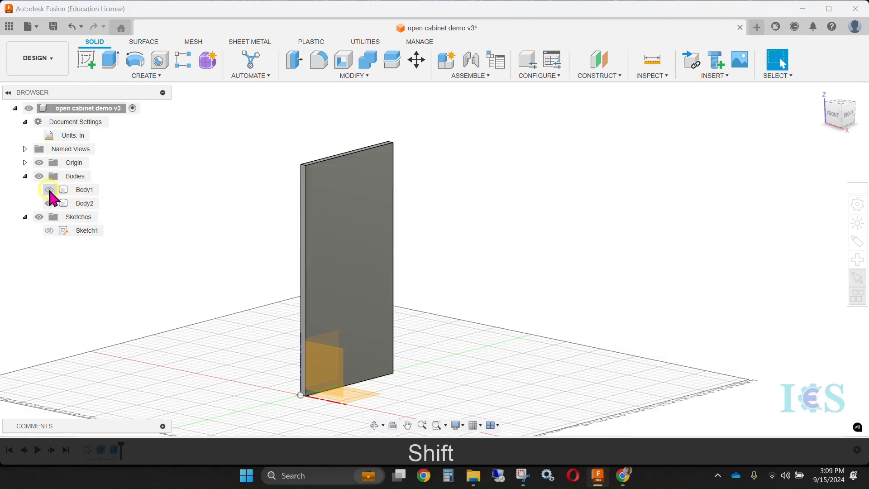
left_click(50, 189)
left_click(50, 203)
left_click(88, 230)
left_click(49, 231)
mouse_move(186, 241)
middle_mouse_down("shift")
mouse_move(194, 248)
mouse_move(460, 252)
mouse_move(432, 211)
mouse_move(445, 221)
middle_mouse_up("shift")
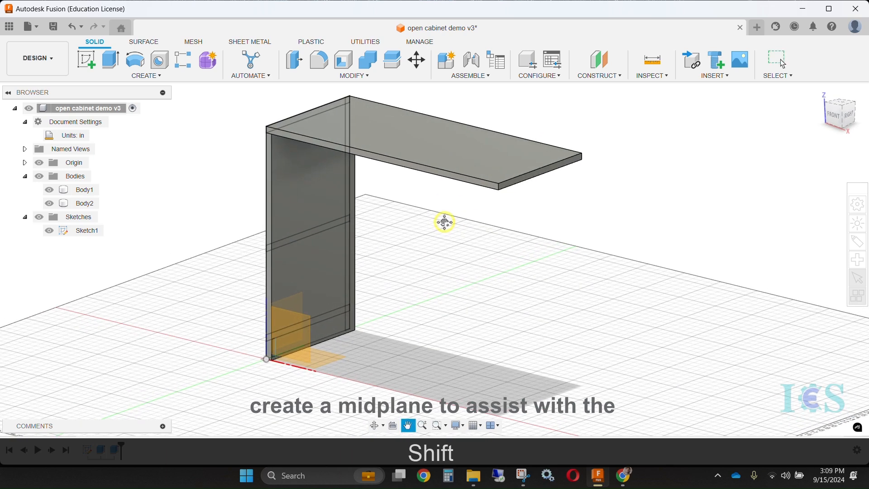
Create a midplane between the top panel's sketch profile and its opposite end face
left_click(603, 78)
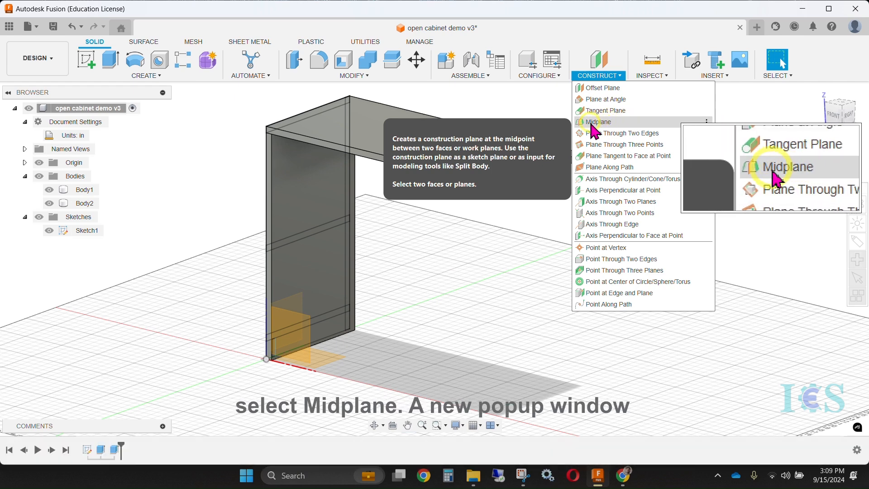
left_click(619, 121)
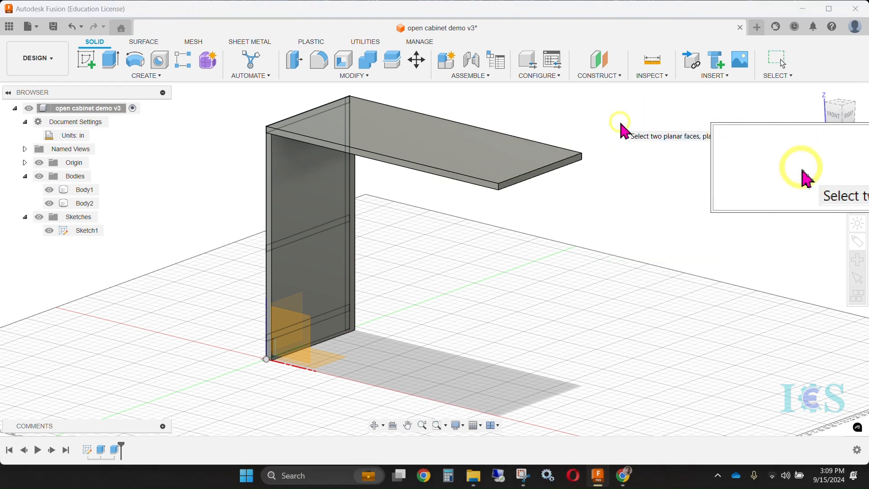
left_click_drag(680, 206, 684, 275)
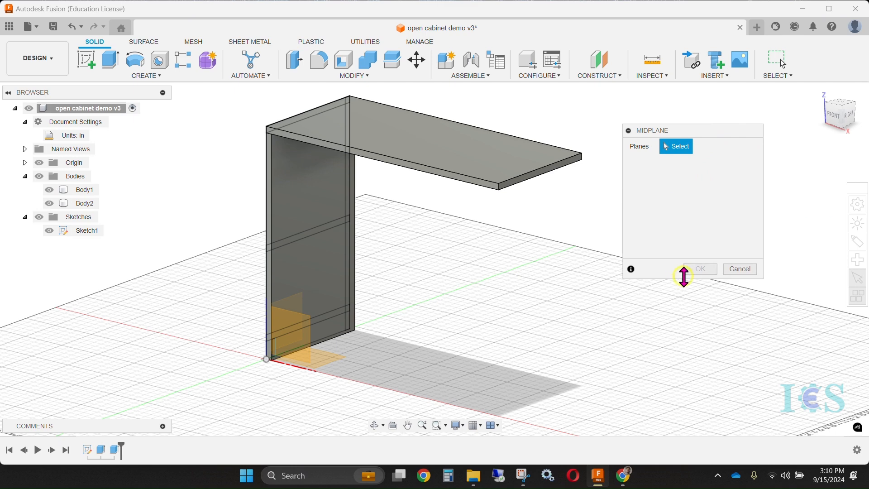
left_click(527, 185)
middle_click_drag(463, 216, 654, 275, "shift")
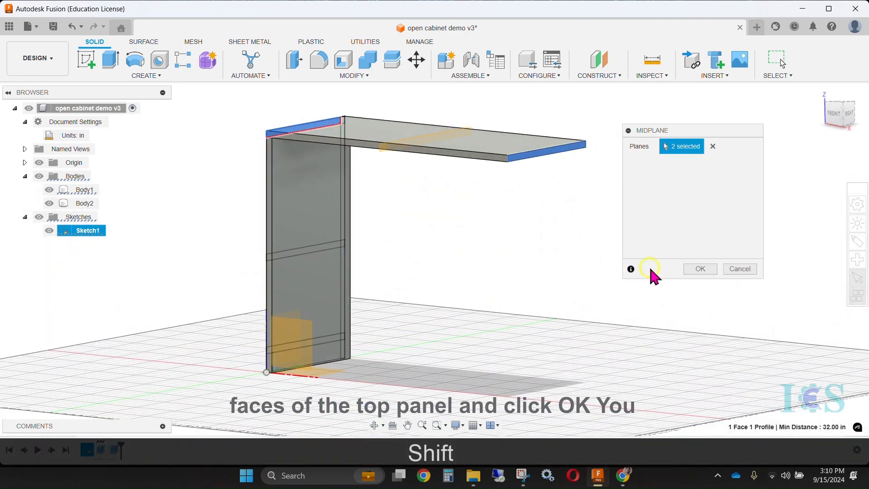
left_click(701, 270)
middle_click_drag(621, 245, 475, 172, "shift")
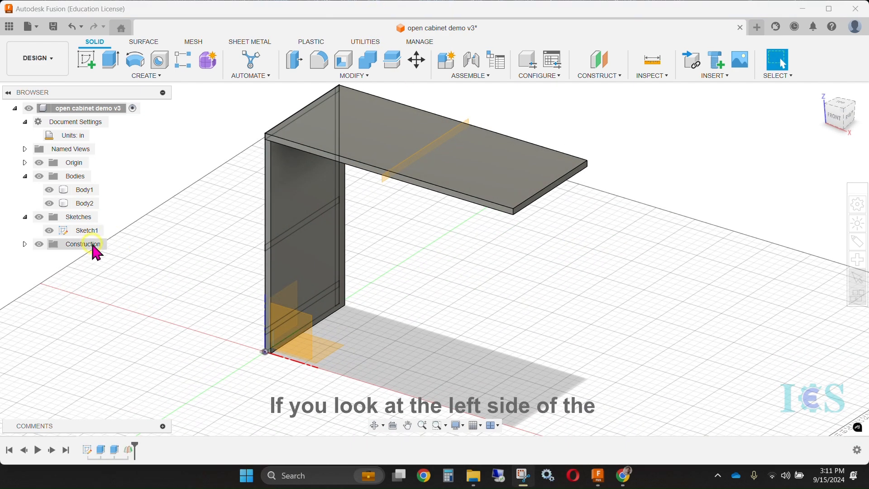
Rename the construction plane between the top panel's ends as "mid plane"
left_click(24, 244)
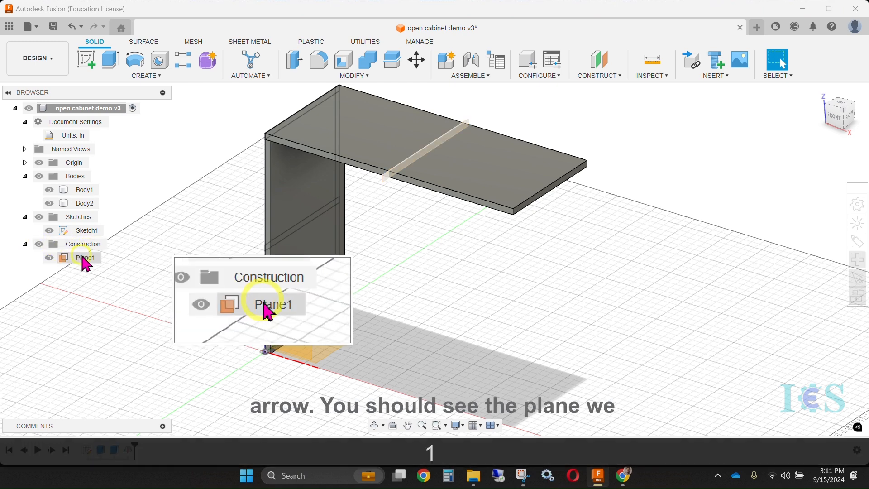
left_click(82, 258)
left_click(84, 258)
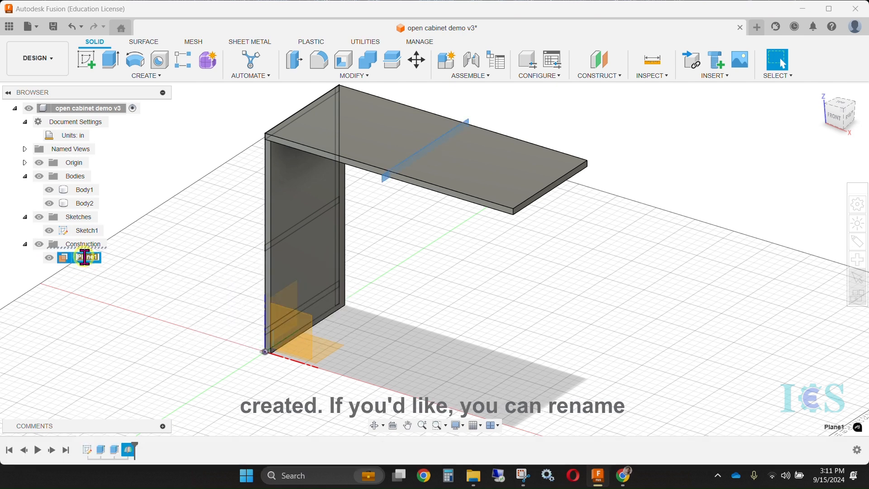
type("mid p")
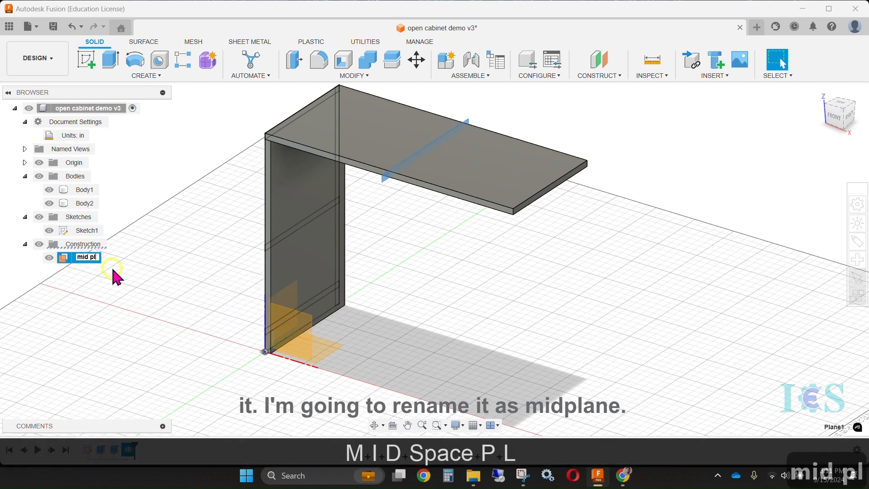
left_click(125, 287)
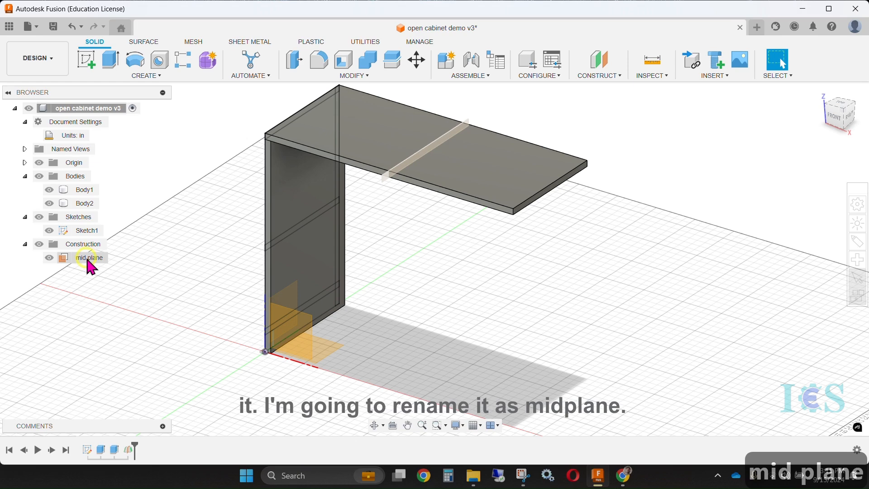
Mirror the left side panel body across the mid plane as a new body to form the right side panel
middle_click_drag(480, 269, 463, 253, "shift")
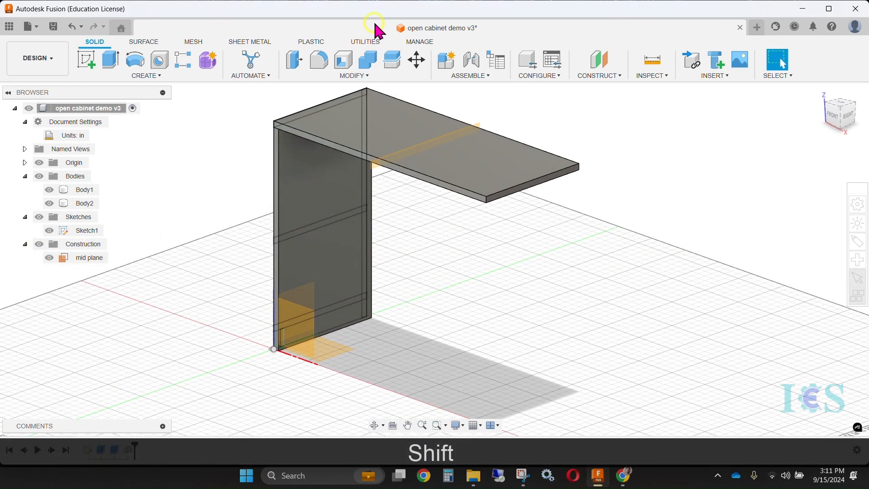
middle_click_drag(460, 228, 496, 242, "shift")
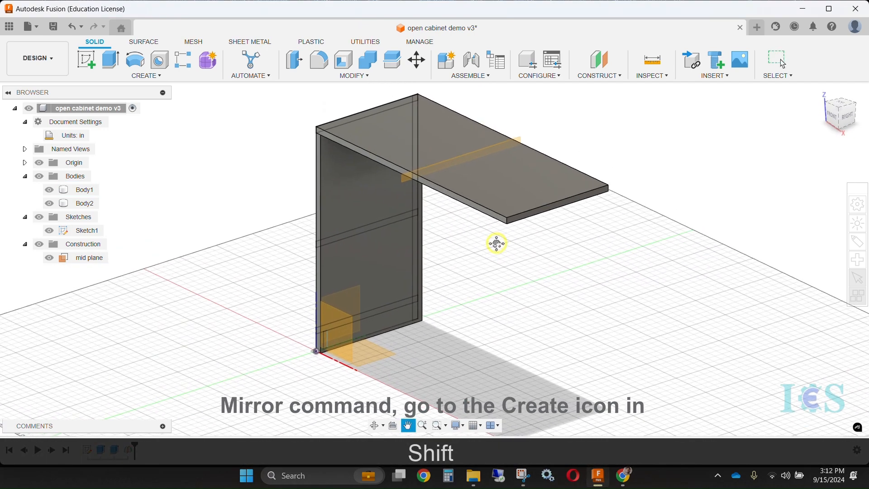
left_click(147, 76)
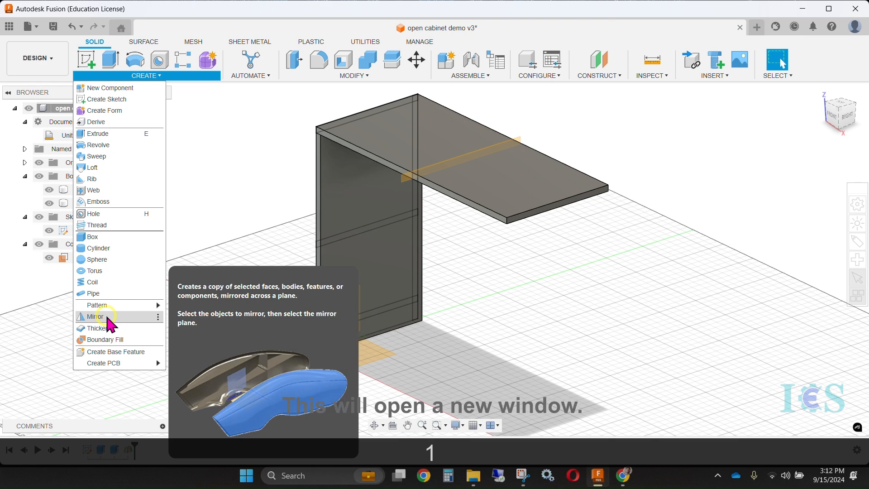
left_click(108, 318)
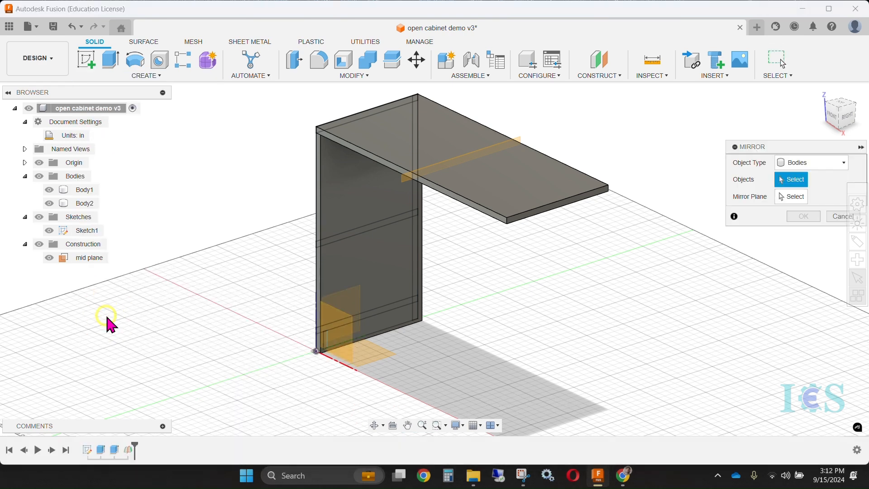
left_click_drag(806, 148, 732, 118)
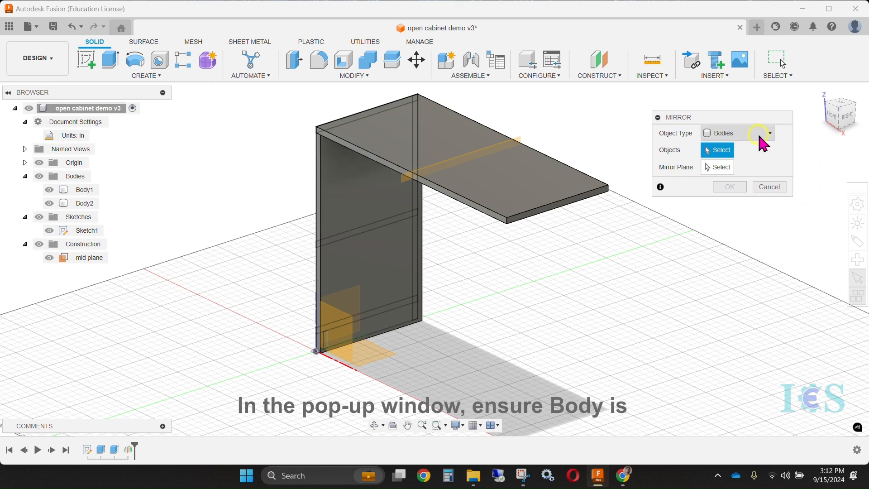
left_click(729, 148)
left_click(335, 201)
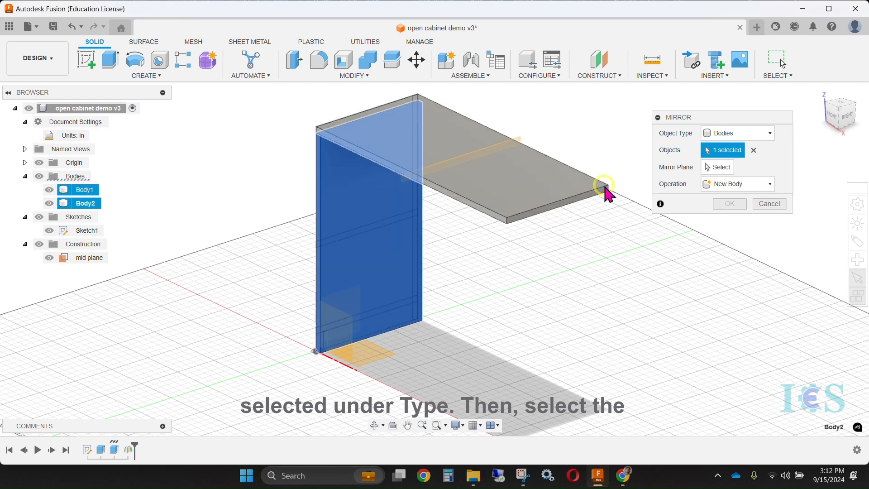
left_click(718, 169)
scroll(515, 149, "up", 1)
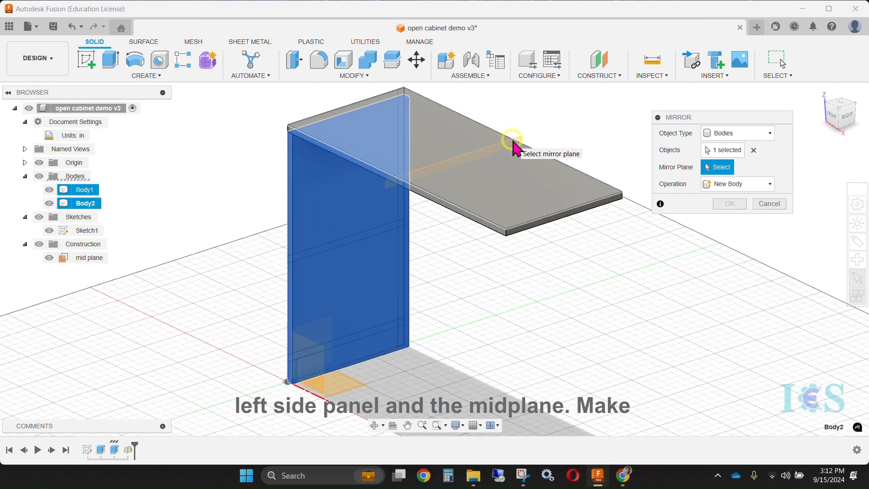
scroll(521, 149, "up", 1)
left_click(522, 146)
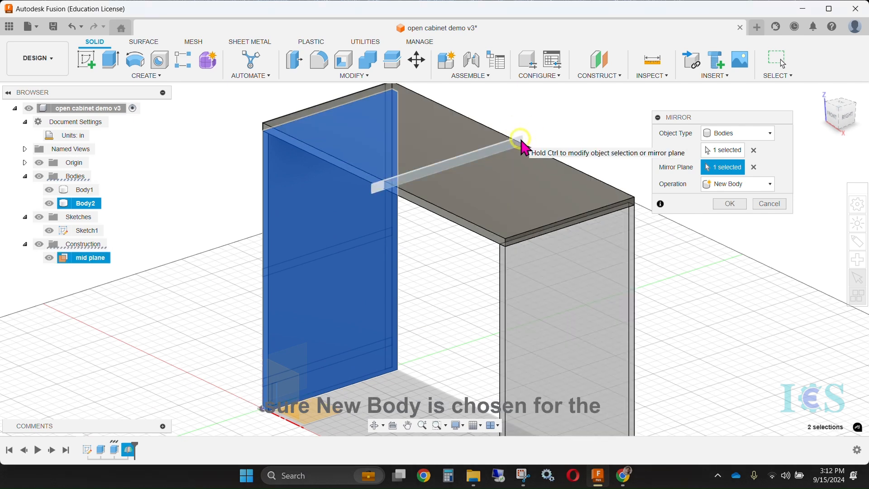
left_click(738, 199)
key("Return")
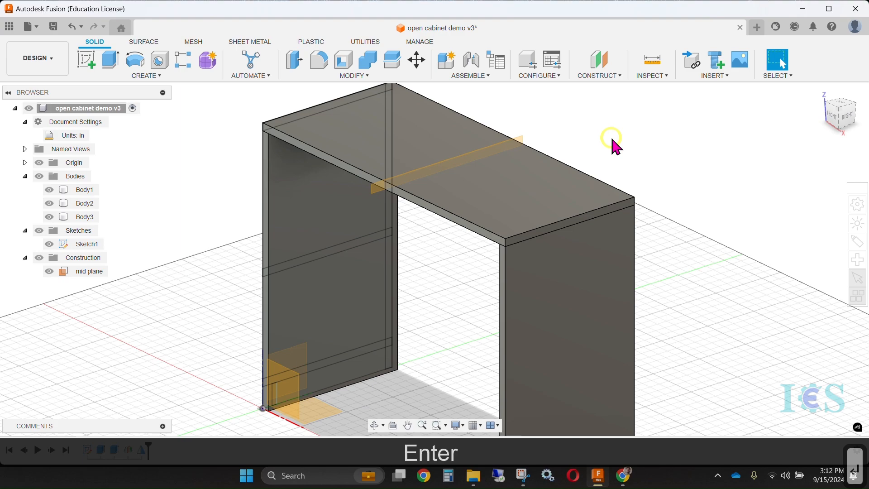
Hide the whole Sketches folder so only the panel bodies and the construction plane are displayed
scroll(611, 137, "down", 3)
middle_click_drag(655, 271, 601, 253, "shift")
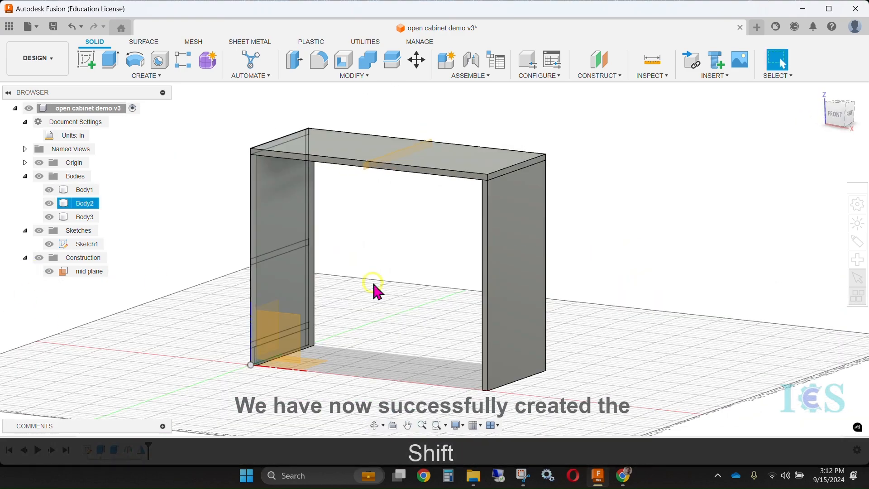
middle_click_drag(288, 256, 260, 264, "shift")
left_click(39, 230)
mouse_move(324, 266)
middle_mouse_down("shift")
mouse_move(465, 215)
mouse_move(384, 70)
middle_mouse_up("shift")
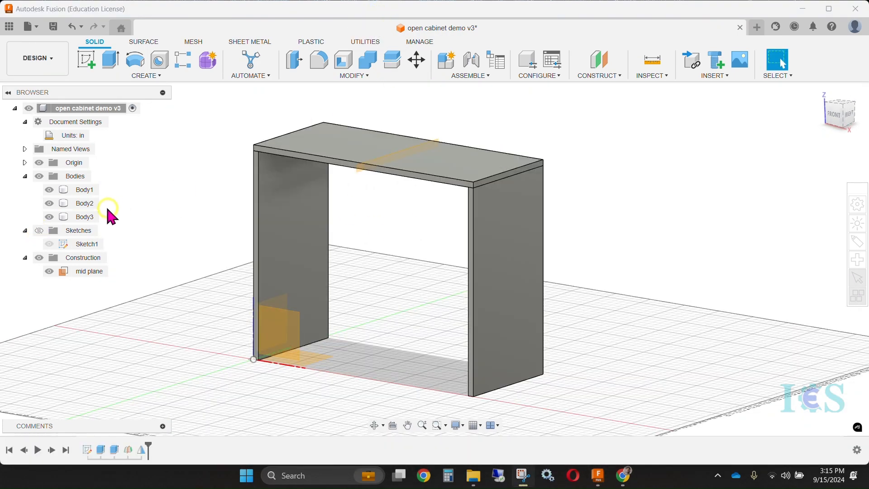
Rename the three panel bodies by their location in the cabinet: "top", "left" and "right"
left_click(81, 193)
double_click(79, 190)
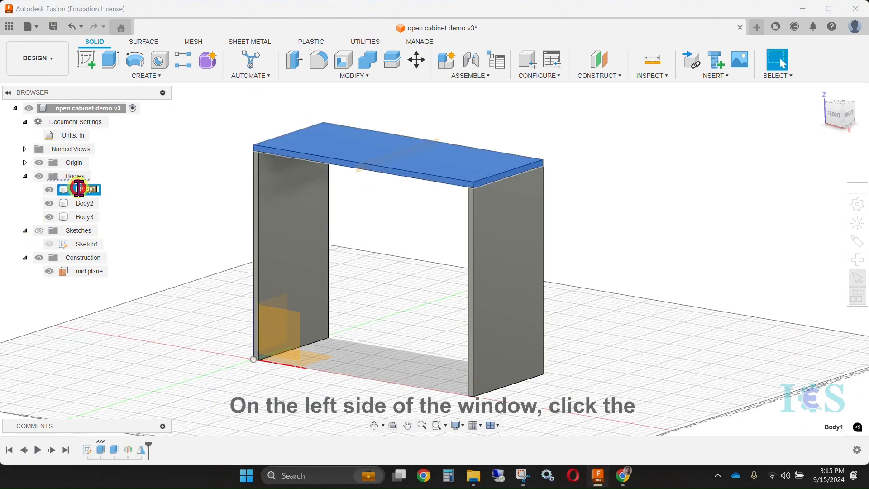
type("top")
key("Return")
left_click(86, 203)
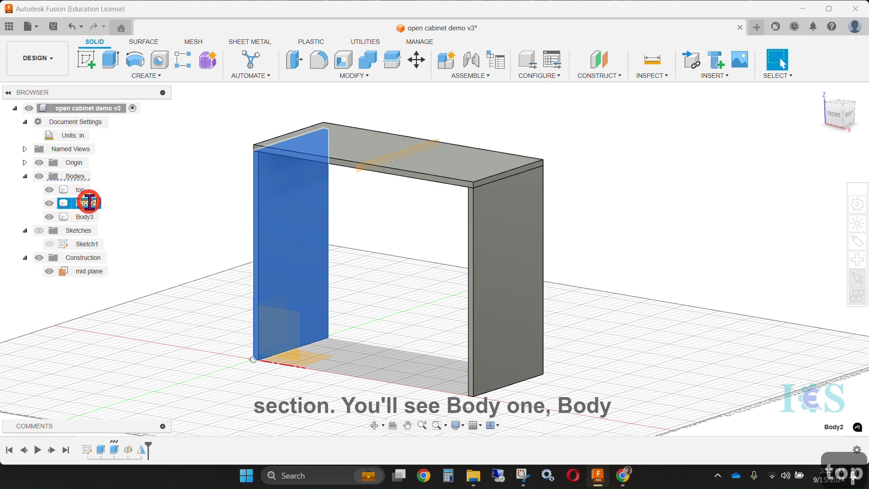
type("left")
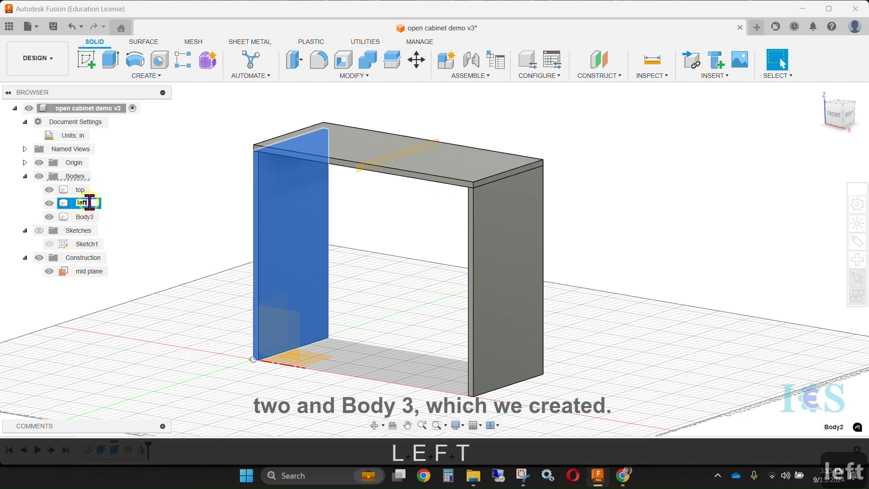
left_click(84, 217)
left_click(85, 217)
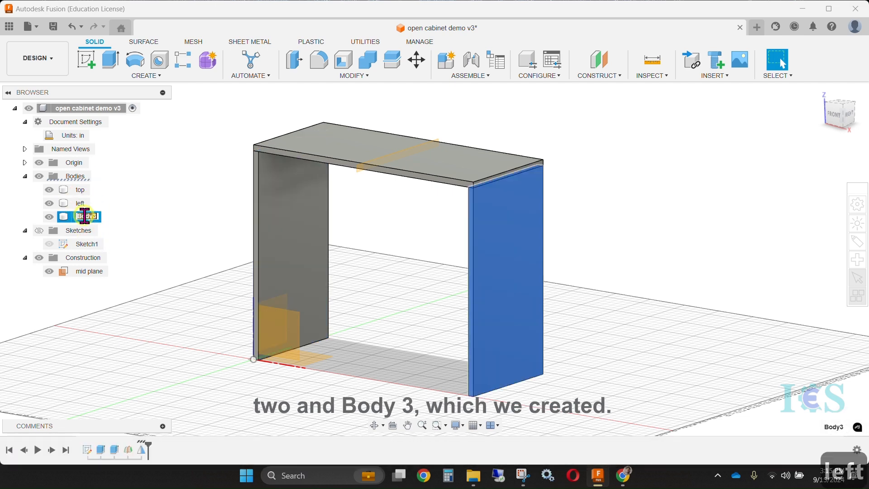
type("right")
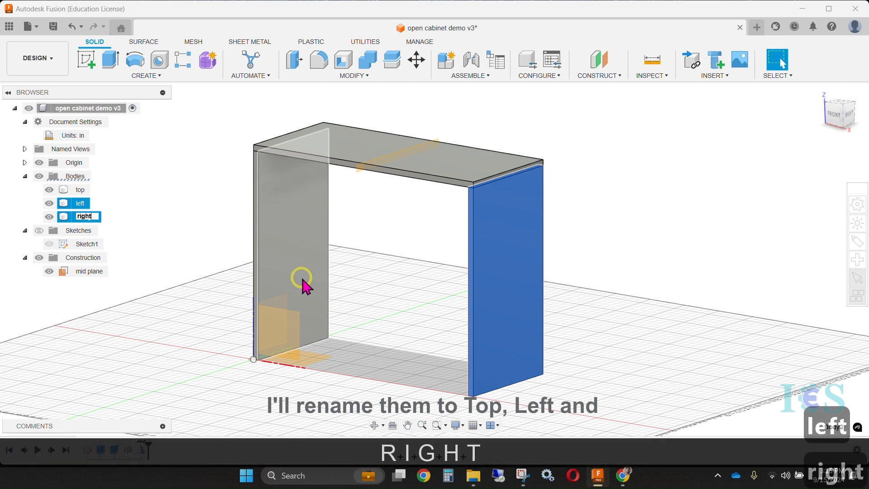
left_click(197, 211)
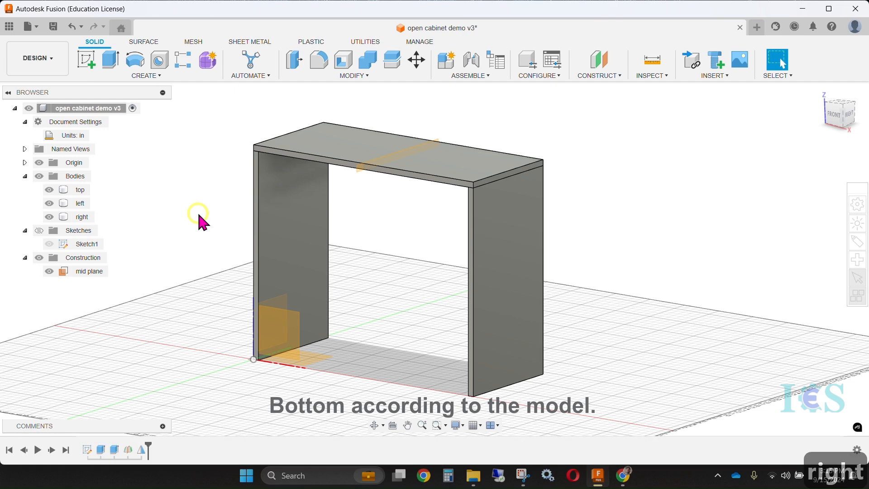
Show the Sketches folder so the section sketch on the left panel's outer side is displayed
left_click(335, 260)
middle_click_drag(388, 234, 382, 237, "shift")
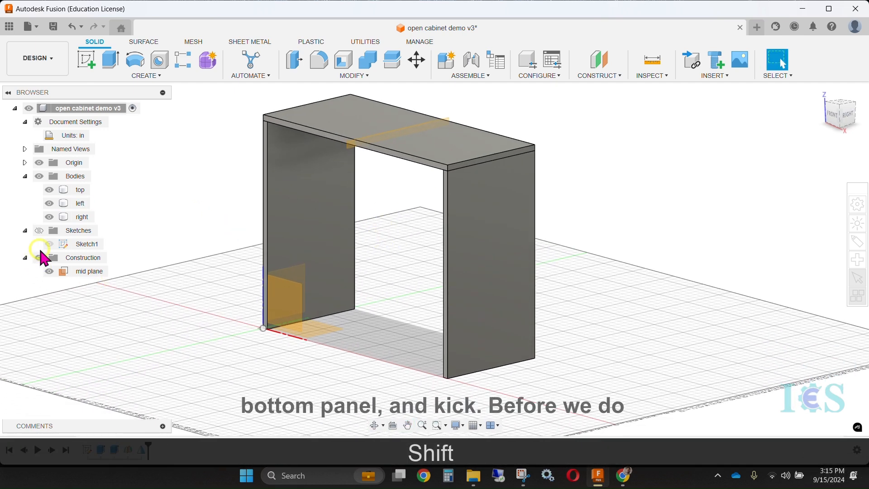
left_click(39, 230)
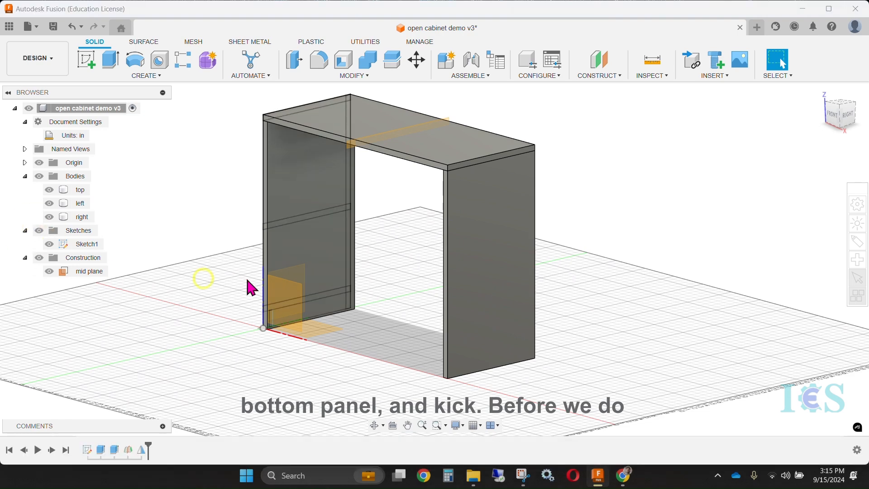
middle_click_drag(400, 211, 457, 207, "shift")
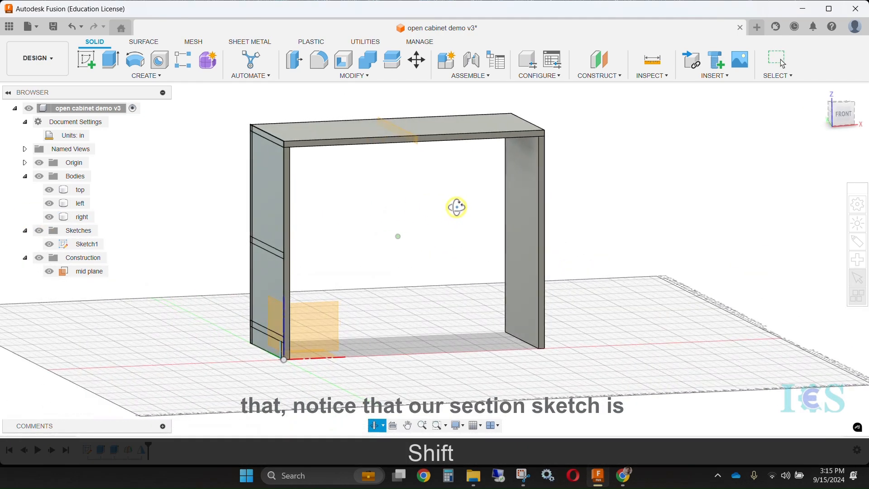
middle_click_drag(407, 229, 447, 204)
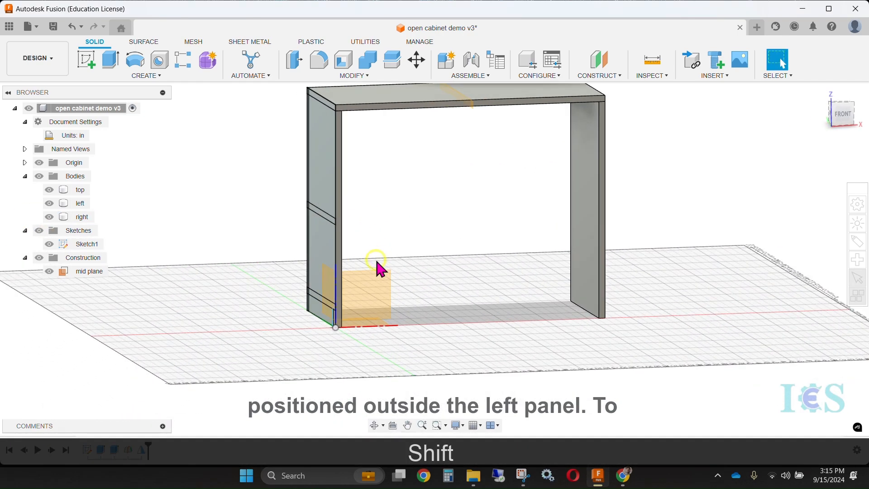
Create a new sketch on the inside face of the left side panel
scroll(378, 260, "up", 3)
middle_click_drag(372, 268, 356, 232, "shift")
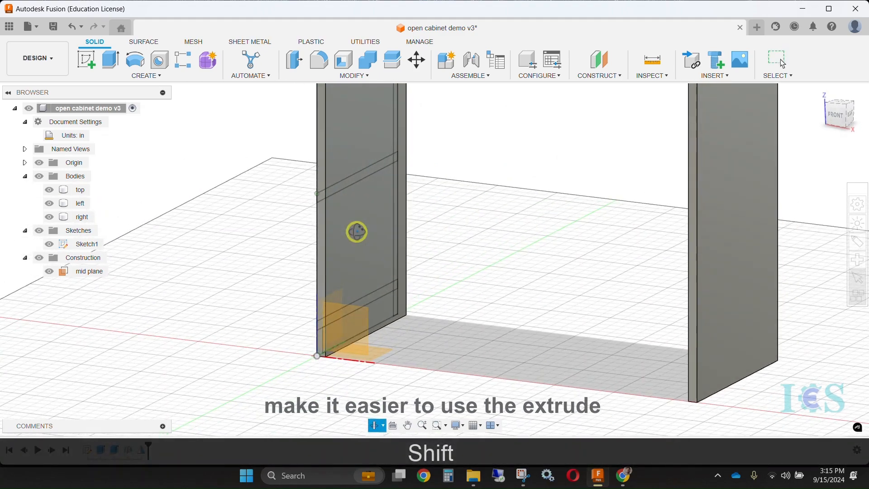
middle_click_drag(462, 218, 340, 236)
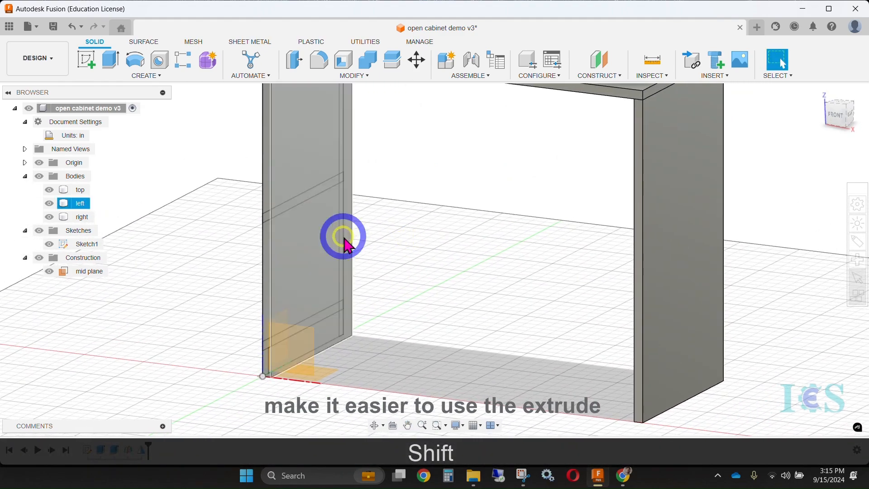
left_click(311, 223)
scroll(399, 217, "up", 2)
scroll(399, 218, "down", 3)
middle_click_drag(420, 188, 398, 259)
scroll(376, 273, "up", 2)
scroll(375, 273, "down", 3)
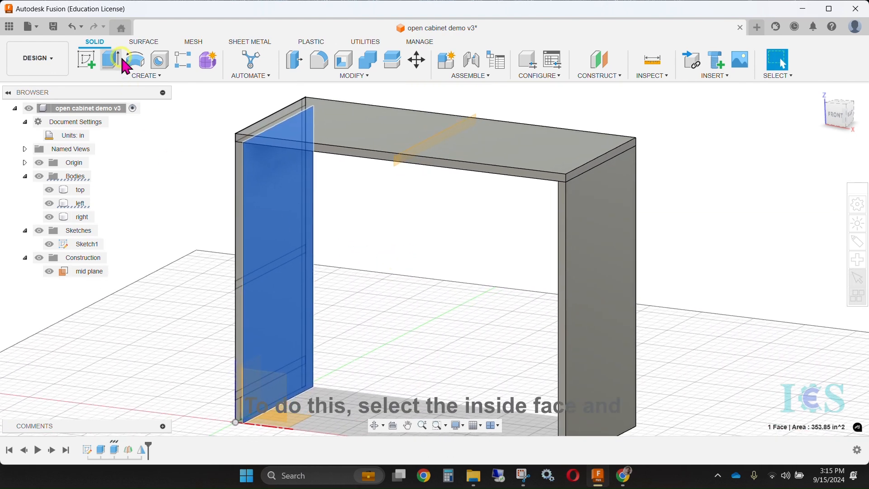
left_click(87, 60)
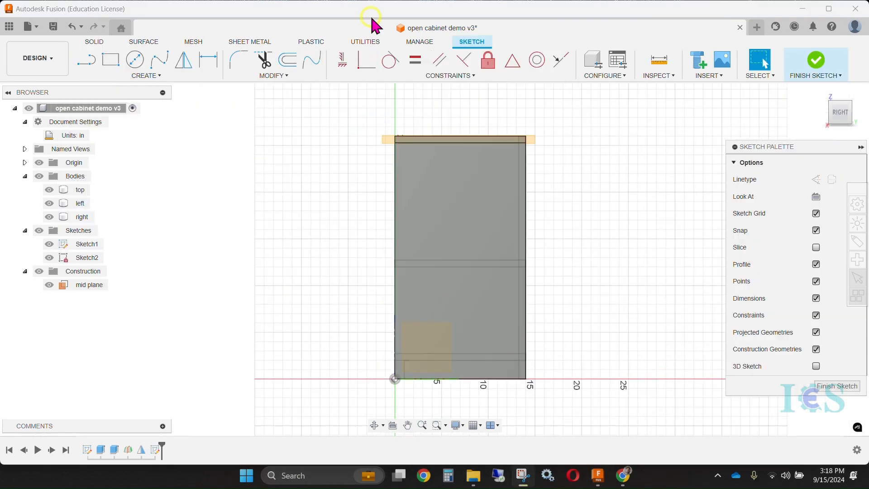
Hide the top and right bodies, leaving the left panel displayed, and face the sketch plane from the right
left_click(49, 190)
left_click(47, 220)
left_click(47, 219)
left_click(49, 203)
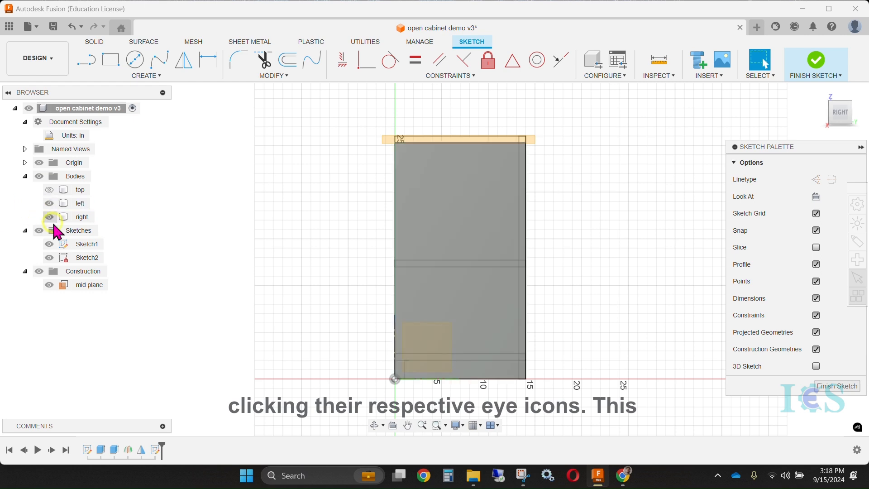
middle_click_drag(295, 209, 313, 217, "shift")
left_click(50, 217)
left_click(843, 114)
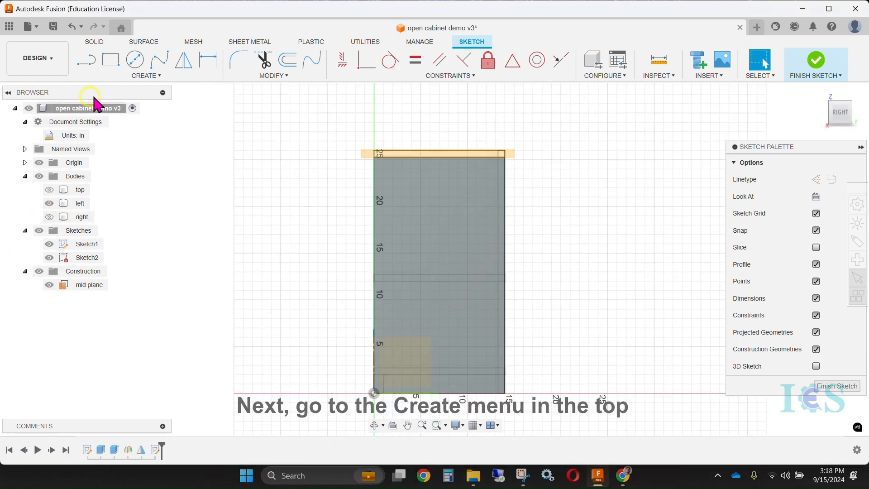
Project the section sketch's lines for the bottom panel, shelf, top and back panel onto the left panel's inside face, keeping the projection link
left_click(122, 73)
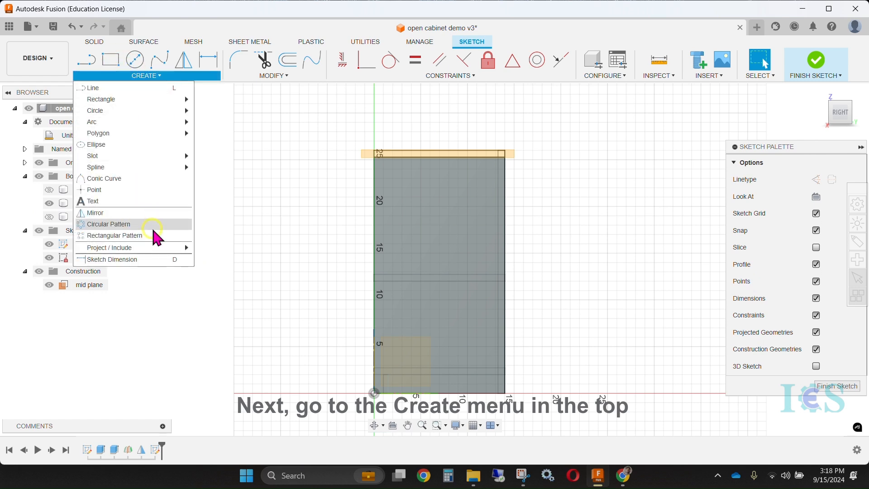
mouse_move(164, 247)
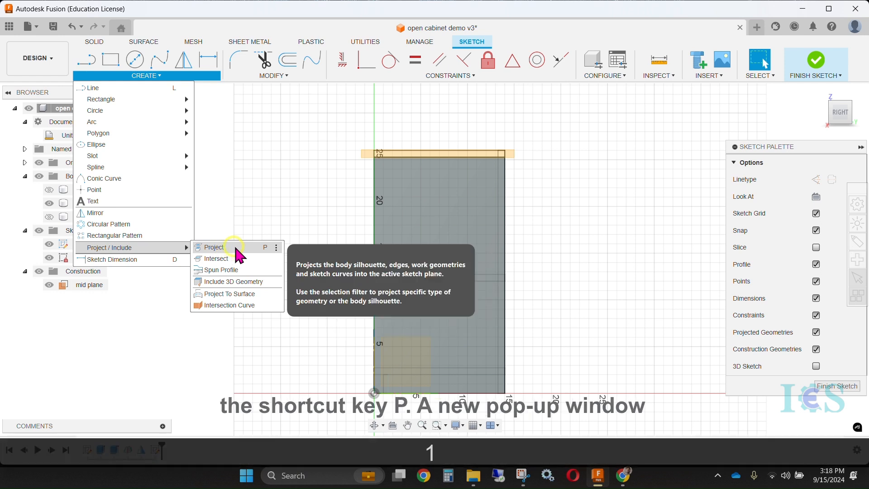
left_click(230, 248)
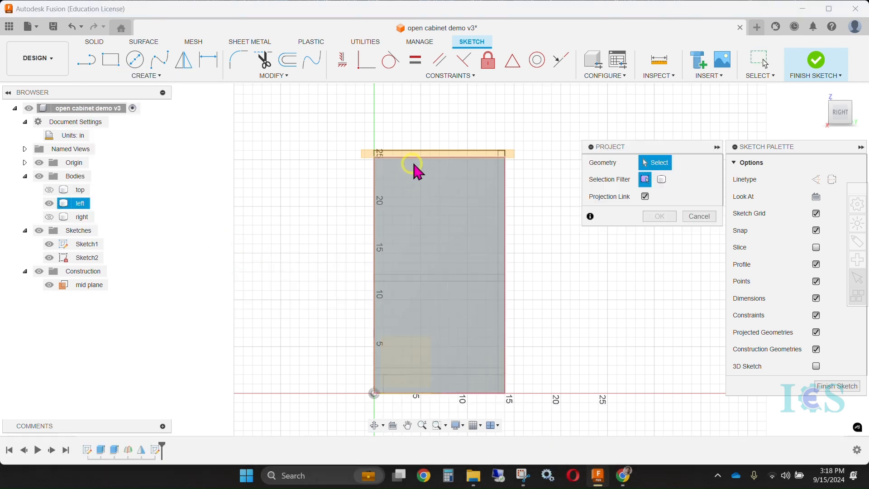
scroll(425, 375, "up", 5)
left_click(424, 367)
left_click(429, 355)
scroll(429, 356, "down", 5)
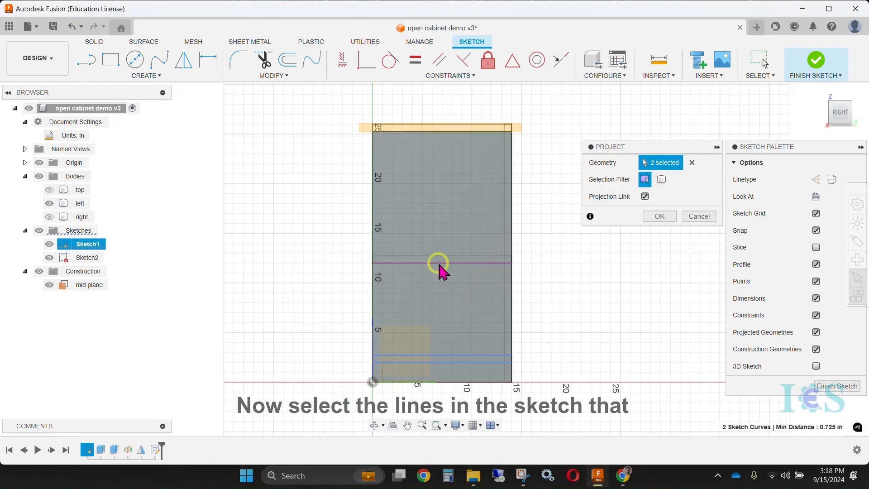
left_click(469, 132)
middle_click_drag(470, 132, 360, 160, "shift")
middle_click_drag(549, 218, 487, 210, "shift")
middle_click_drag(566, 222, 553, 246, "shift")
left_click(660, 216)
middle_click_drag(661, 222, 491, 243, "shift")
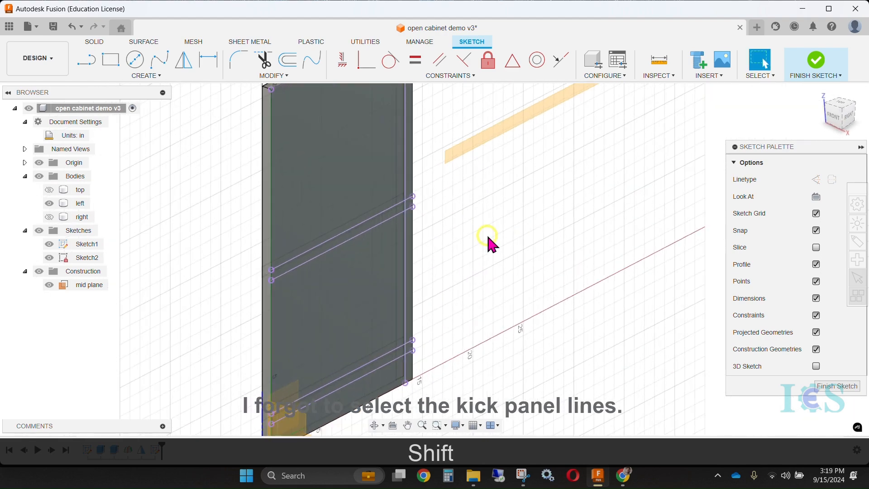
Project the section sketch's kick panel lines into the same sketch on the left panel's inside face
scroll(493, 195, "down", 4)
middle_click_drag(492, 195, 384, 167, "shift")
scroll(362, 369, "up", 3)
left_click(87, 257)
left_click(124, 75)
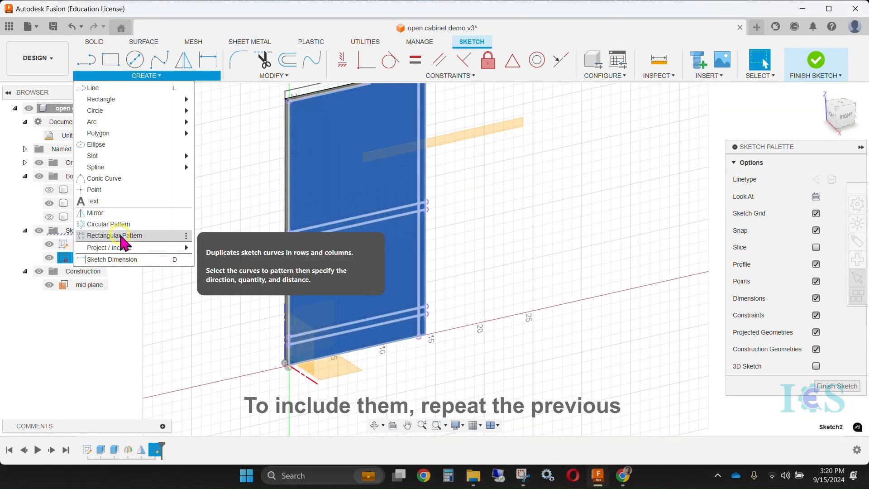
mouse_move(131, 248)
left_click(215, 248)
middle_click_drag(467, 285, 373, 332, "shift")
left_click(841, 115)
middle_click_drag(335, 378, 351, 325)
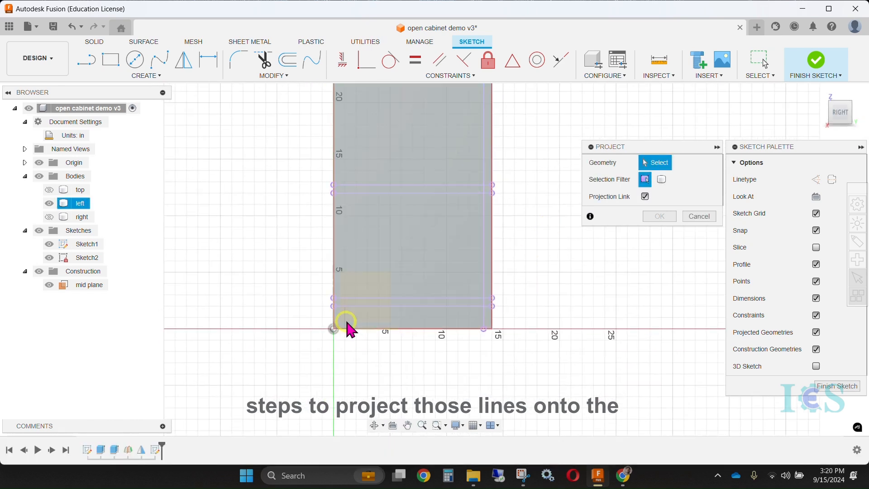
left_click(351, 326)
scroll(355, 338, "up", 3)
left_click(660, 217)
scroll(388, 287, "down", 2)
middle_click_drag(388, 287, 456, 272, "shift")
scroll(456, 271, "down", 1)
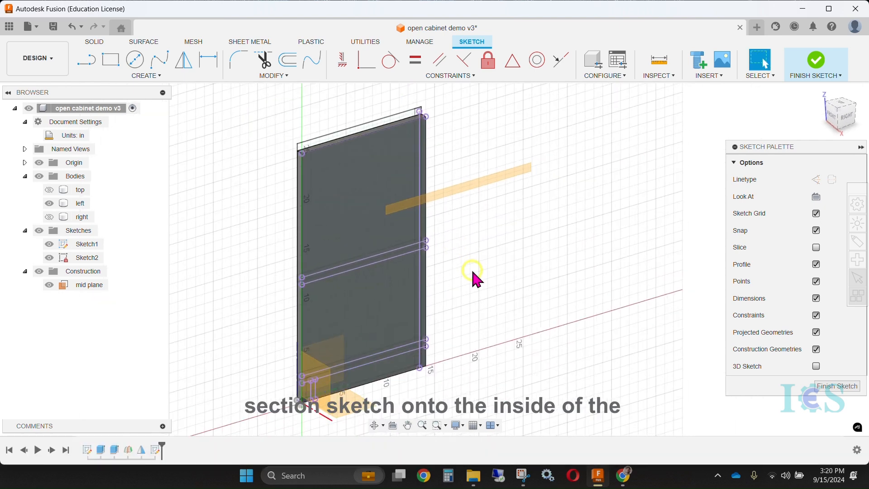
Show the top and right bodies again and turn the view toward the left panel's inside face
left_click(50, 191)
left_click(49, 217)
middle_click_drag(249, 216, 308, 223, "shift")
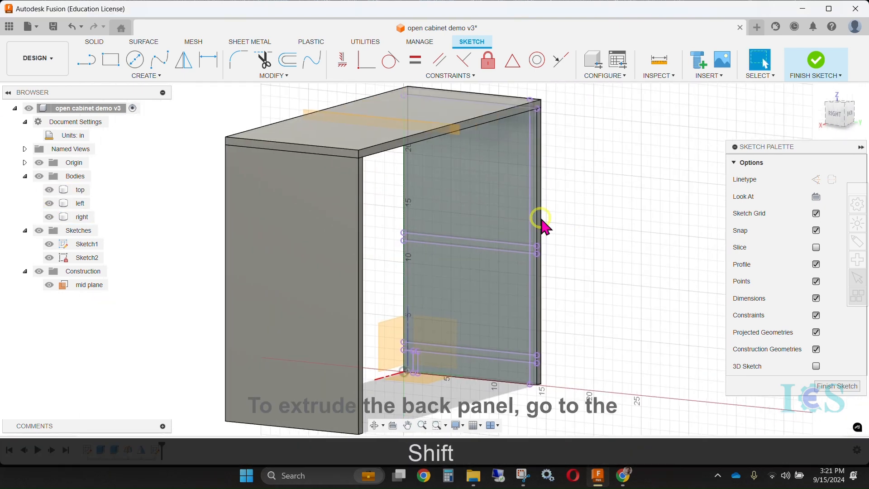
Start an Extrude with the five stacked back panel profiles of the projected sketch selected
left_click(137, 76)
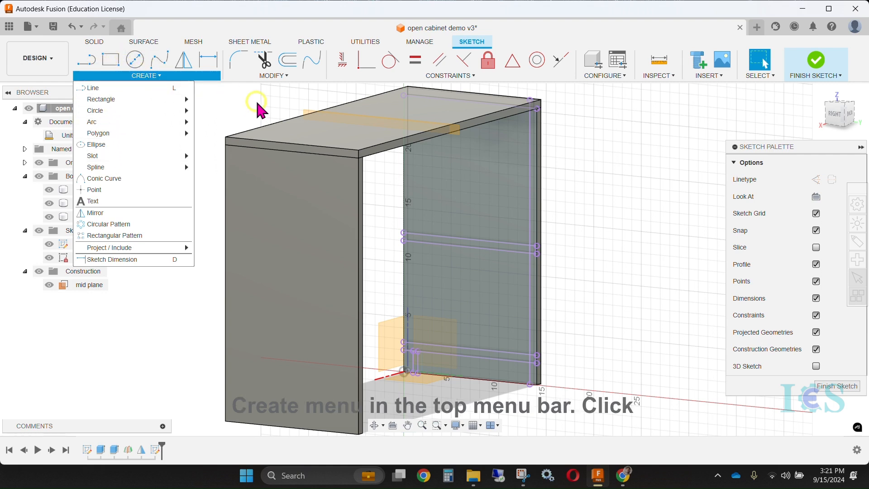
left_click(243, 95)
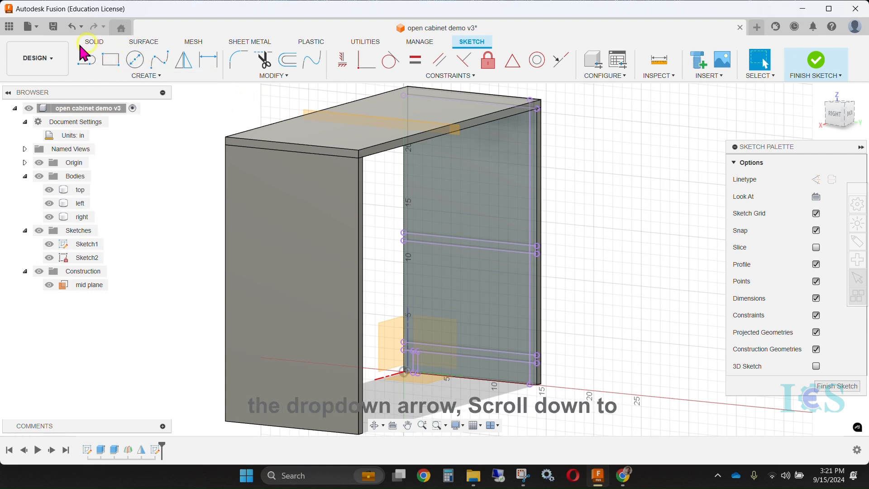
left_click(95, 42)
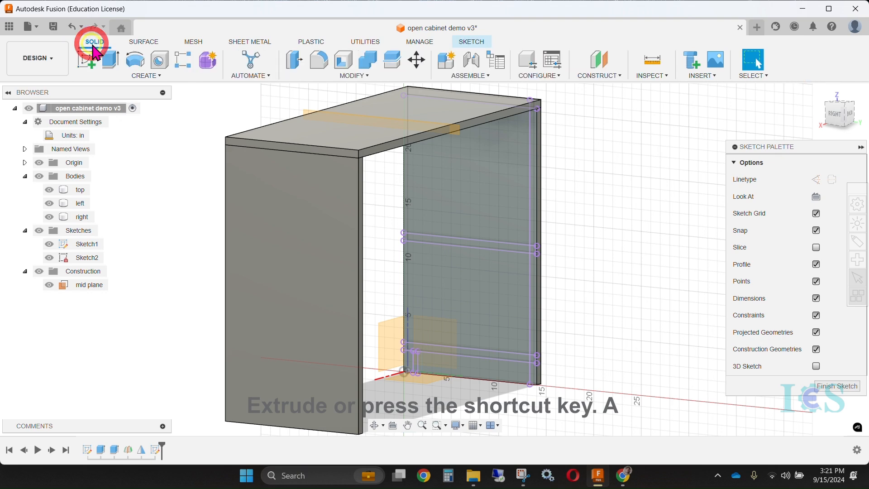
left_click(123, 75)
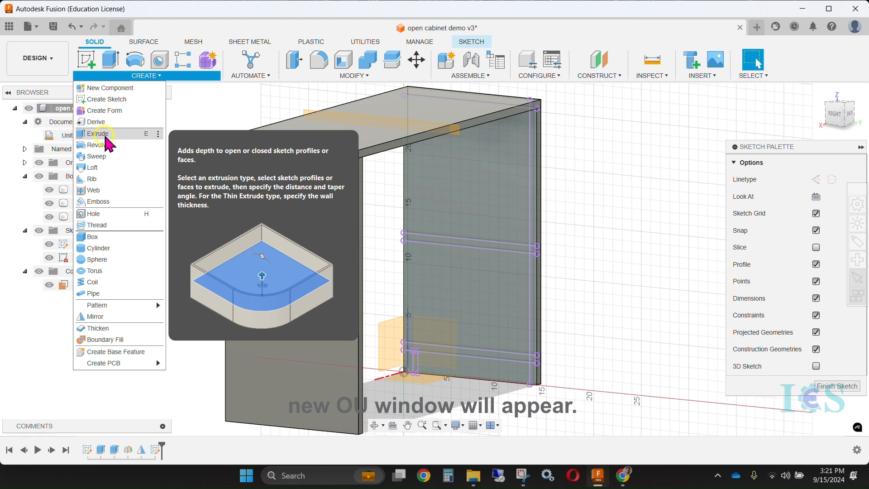
left_click(98, 134)
middle_click_drag(583, 210, 566, 190, "shift")
left_click(543, 181)
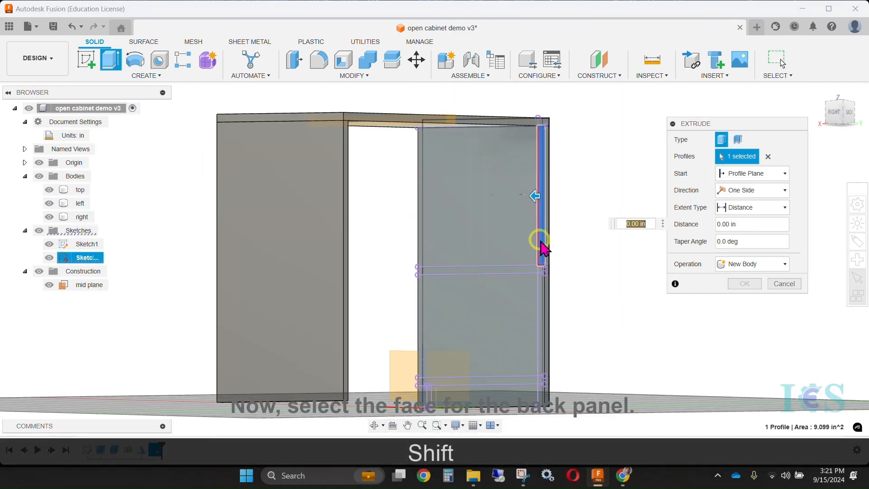
scroll(543, 278, "up", 10)
left_click(534, 281)
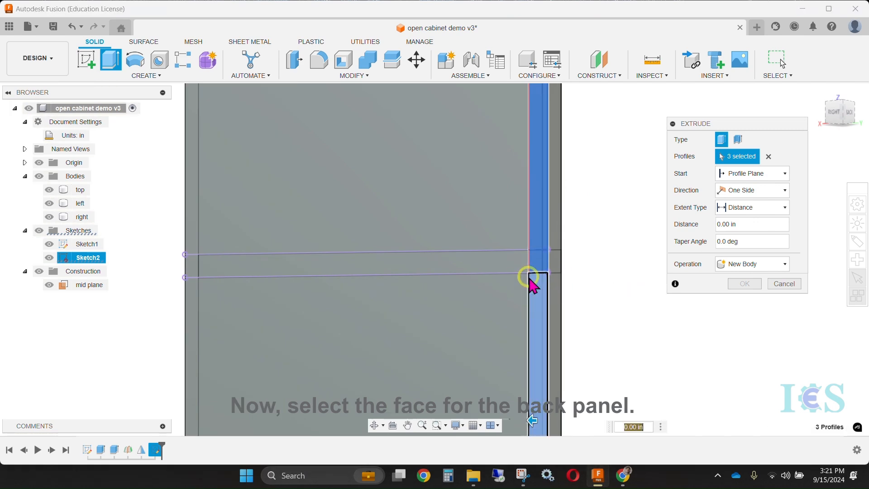
scroll(532, 282, "down", 6)
middle_click_drag(571, 329, 520, 259)
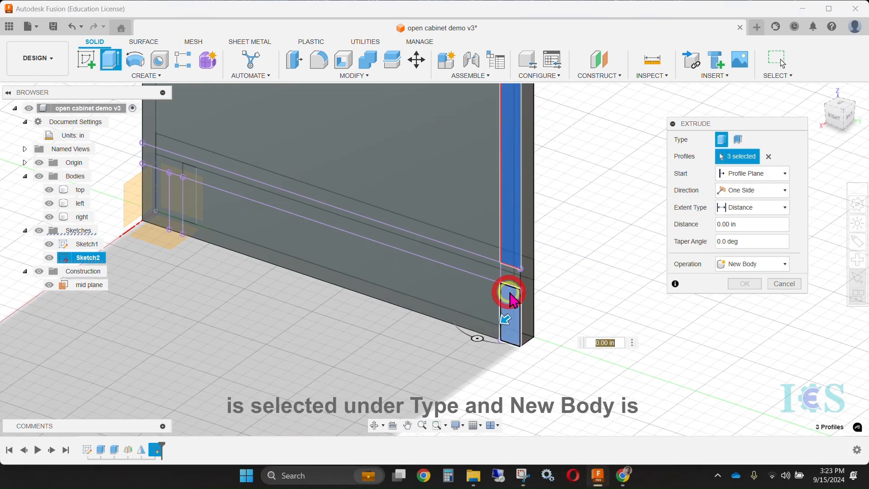
left_click(476, 302)
scroll(474, 297, "down", 4)
middle_click_drag(475, 297, 526, 246)
left_click_drag(473, 308, 416, 348)
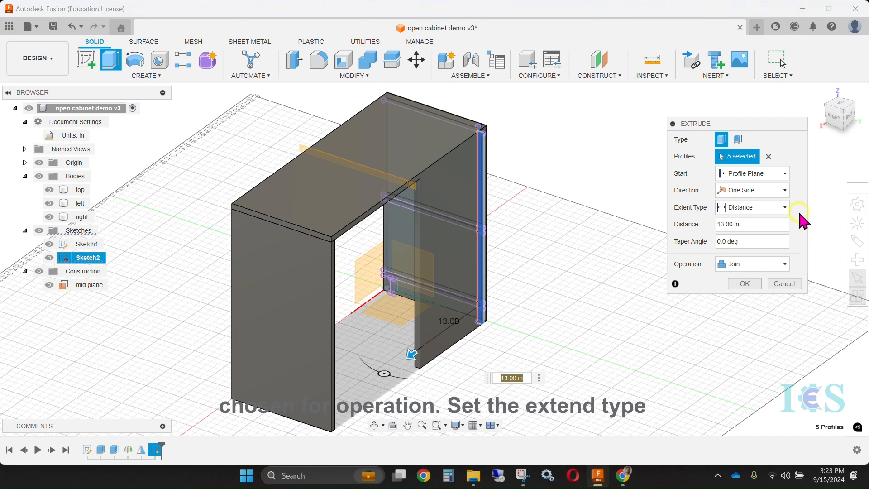
Extrude the back panel profiles as a new body, with extent To Object ending at the right panel's inside face
left_click(752, 265)
left_click(752, 310)
left_click(741, 224)
left_click(761, 208)
left_click(751, 228)
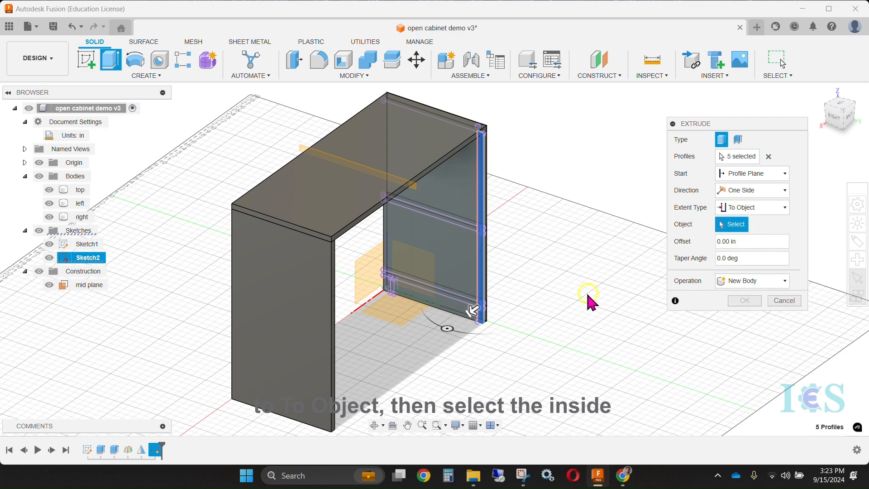
middle_click_drag(525, 298, 440, 313, "ctrl")
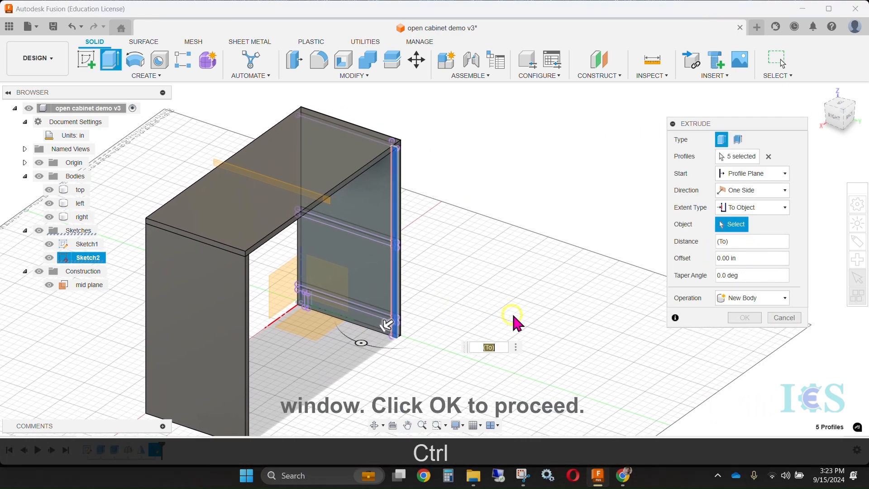
middle_click_drag(529, 308, 450, 307, "shift")
left_click(156, 274)
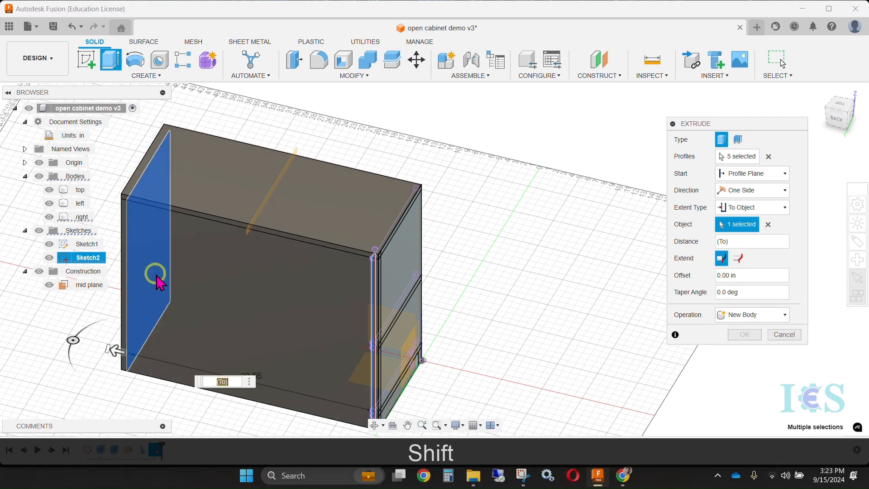
key("Return")
scroll(460, 287, "up", 2)
scroll(460, 287, "down", 3)
middle_click_drag(314, 365, 442, 359, "shift")
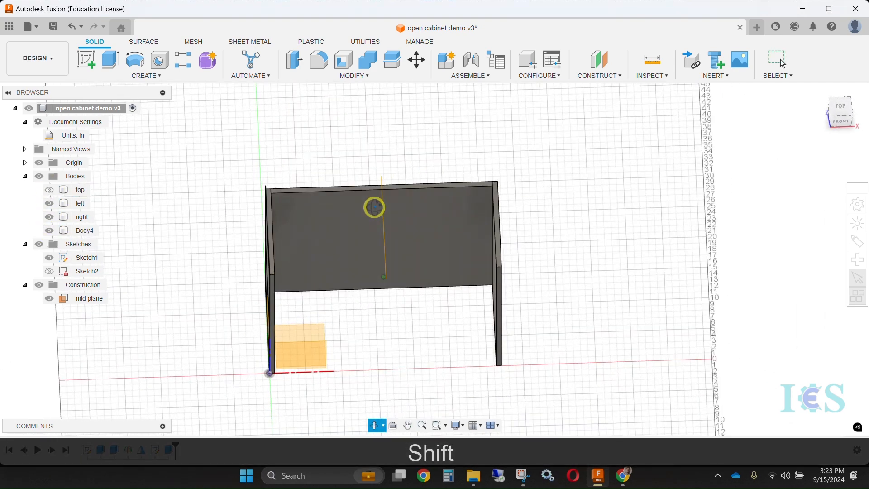
Show the projected sketch again and extrude the shelf profile as a new body to the right panel's inside face
middle_click_drag(375, 206, 257, 274, "shift")
key("e")
key("Escape")
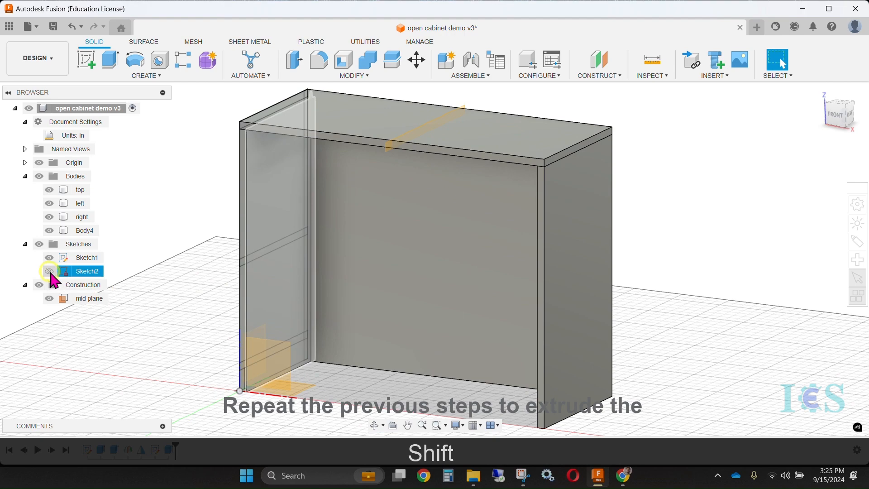
key("e")
left_click(294, 225)
left_click(753, 264)
left_click(753, 312)
left_click(753, 206)
left_click(752, 230)
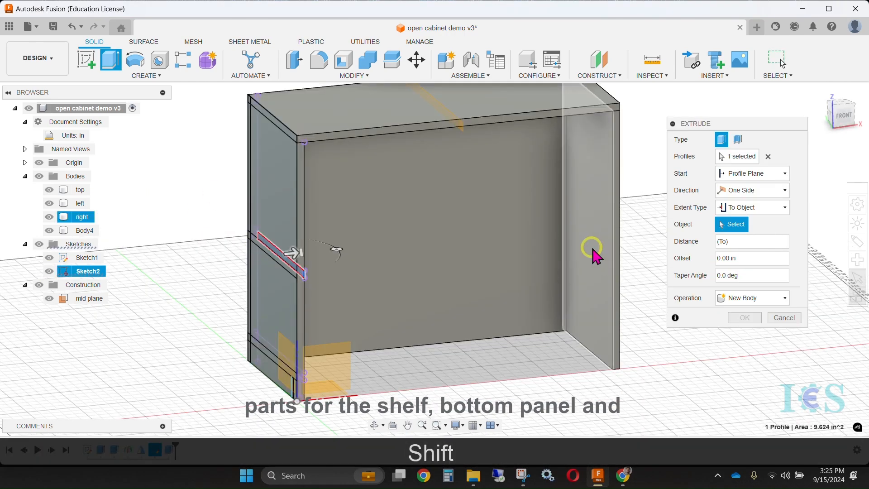
left_click(592, 248)
key("Return")
middle_click_drag(645, 235, 511, 190, "shift")
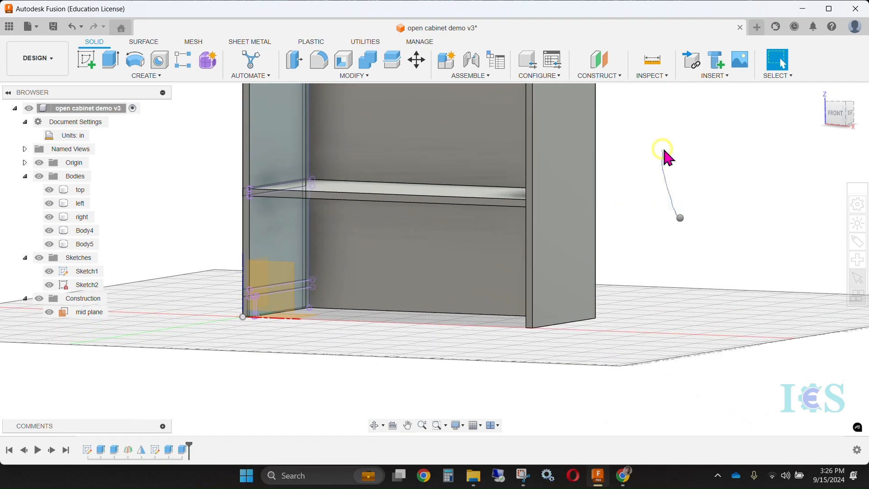
Extrude the bottom panel profile to the right panel's inside face as a separate body
key("e")
left_click(281, 288)
middle_click_drag(377, 267, 357, 312, "shift")
left_click_drag(271, 231, 332, 237)
left_click(754, 208)
left_click(752, 232)
middle_click_drag(435, 317, 557, 313, "shift")
left_click(493, 194)
key("Return")
middle_click_drag(541, 236, 206, 285, "shift")
key("Delete")
left_click(317, 181)
key("Escape")
Extrude the kick panel profile to the right panel's inside face as a separate body and save the design
right_click(307, 336)
key("e")
left_click(288, 223)
left_click_drag(165, 256, 253, 260)
left_click(752, 208)
left_click(752, 232)
left_click(532, 251)
key("Return")
mouse_move(535, 259)
middle_mouse_down("shift")
mouse_move(510, 289)
mouse_move(590, 244)
mouse_move(675, 442)
middle_mouse_up("shift")
key("ctrl+s")
Rename the four new bodies "back", "shelf", "bottom" and "kick" to match their panels, and save the design
double_click(84, 231)
type("ba")
double_click(85, 244)
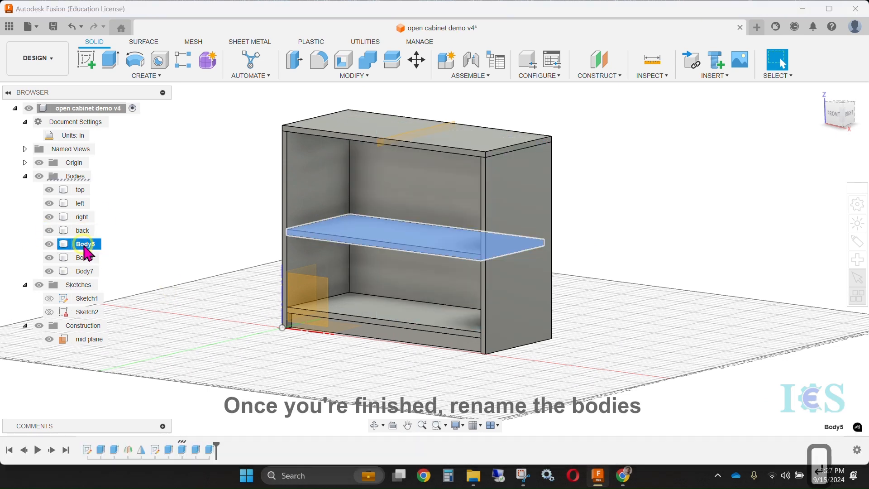
type("shelf")
key("Return")
double_click(85, 257)
type("bottom")
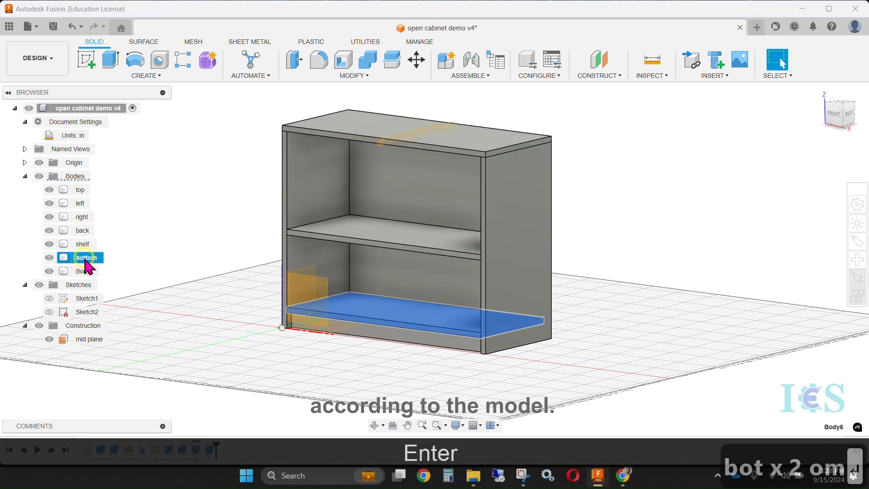
double_click(81, 271)
type("kick")
key("Return")
middle_click_drag(253, 247, 533, 271, "shift")
key("ctrl+s")
key("Return")
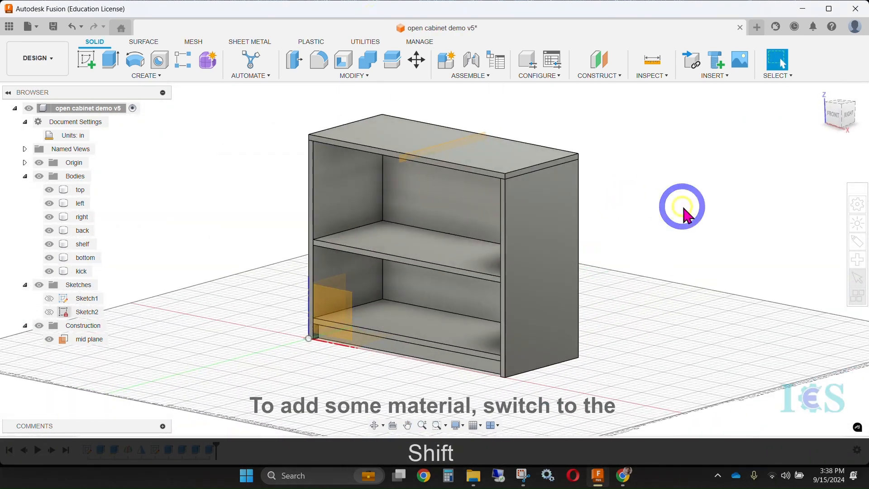
Switch to the Render workspace and open the Appearance library at the wood materials
right_click(673, 206)
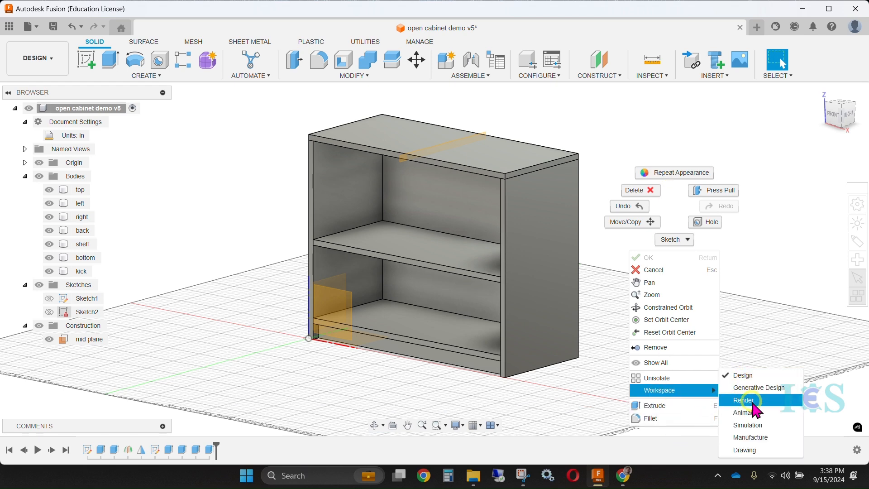
left_click(754, 401)
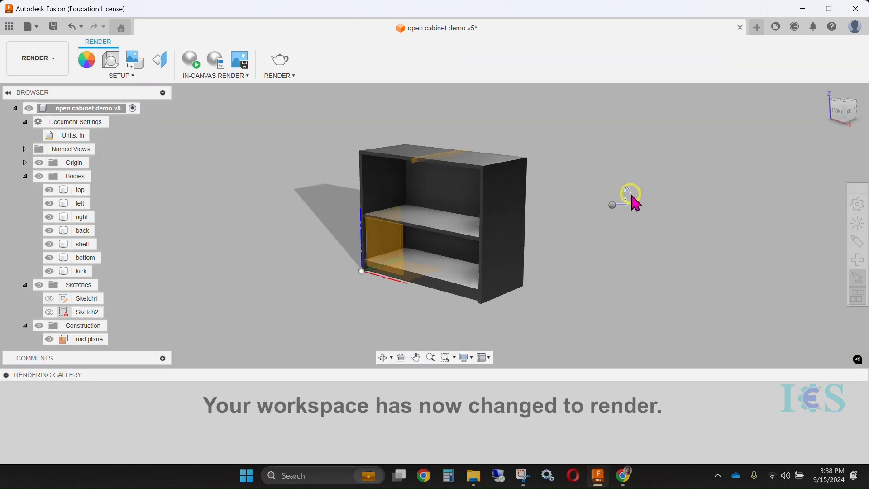
right_click(629, 192)
left_click(646, 190)
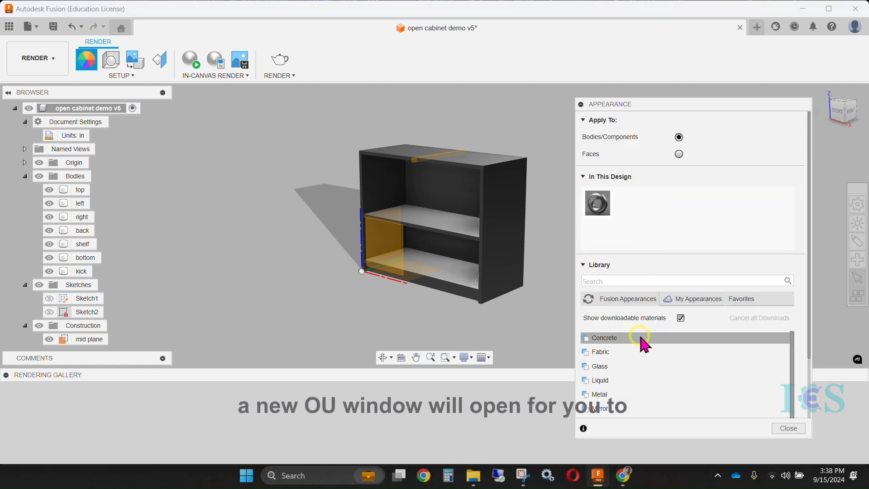
scroll(618, 346, "down", 1)
scroll(628, 394, "down", 2)
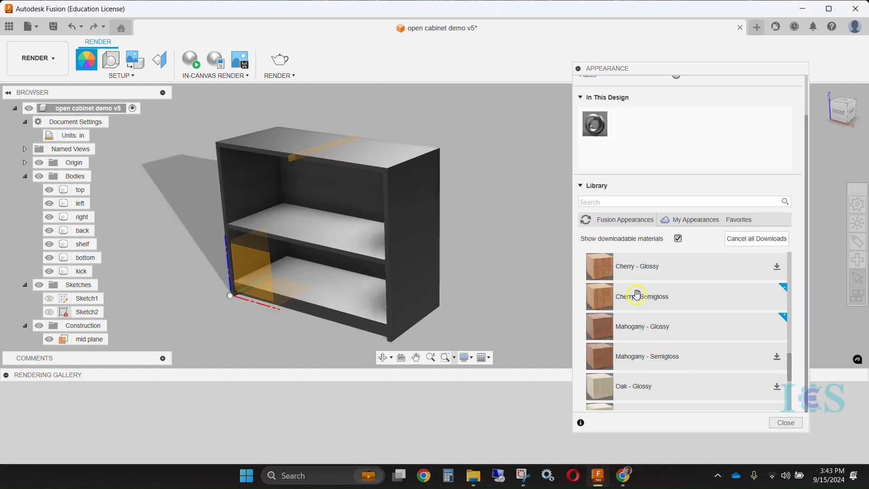
scroll(643, 297, "down", 3)
Try the Walnut and Mahogany appearances on the right side panel
left_click_drag(660, 392, 408, 229)
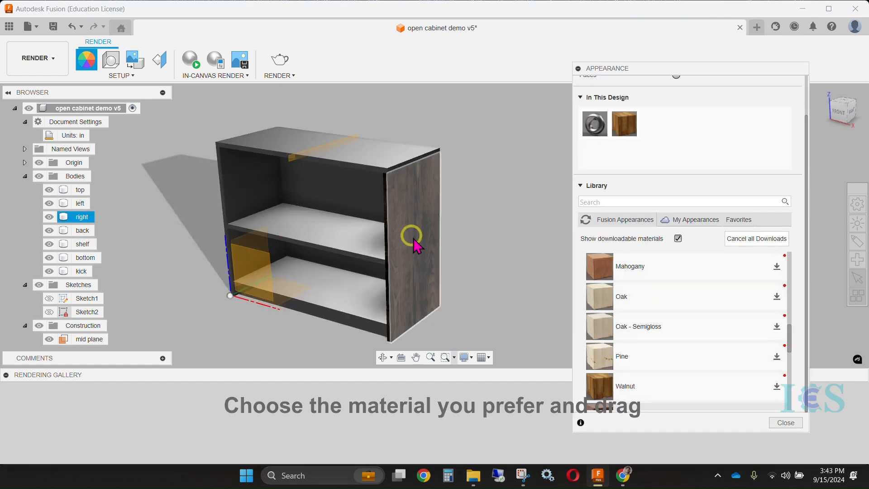
middle_click_drag(498, 242, 466, 227, "shift")
left_click_drag(633, 276, 419, 238)
middle_click_drag(511, 238, 457, 238, "shift")
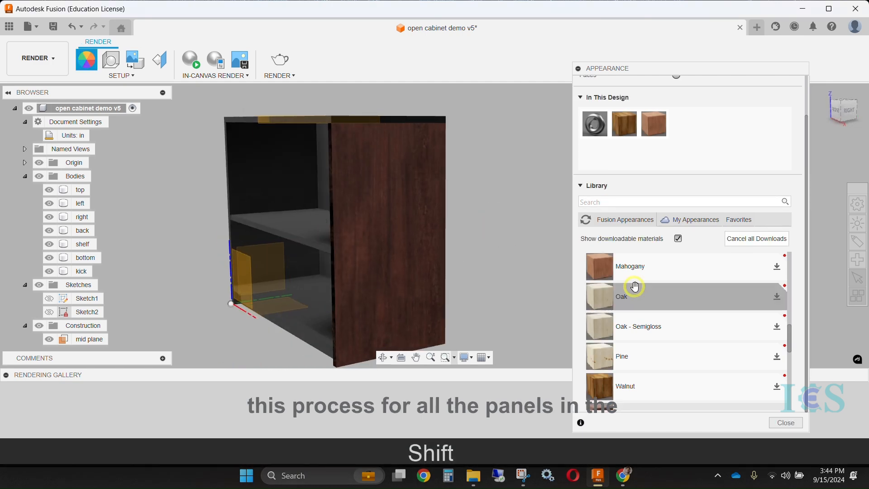
Apply the Oak appearance to every panel body of the cabinet
left_click_drag(625, 298, 425, 242)
left_click(423, 241)
middle_click_drag(471, 229, 543, 253, "shift")
left_click_drag(600, 295, 369, 260)
mouse_move(473, 237)
middle_mouse_down("shift")
mouse_move(500, 210)
mouse_move(485, 229)
middle_mouse_up("shift")
left_click_drag(629, 298, 384, 281)
left_click_drag(630, 297, 339, 240)
middle_click_drag(474, 254, 527, 217, "shift")
left_click_drag(633, 301, 476, 278)
middle_click_drag(476, 277, 505, 290, "shift")
middle_click_drag(469, 247, 260, 229, "shift")
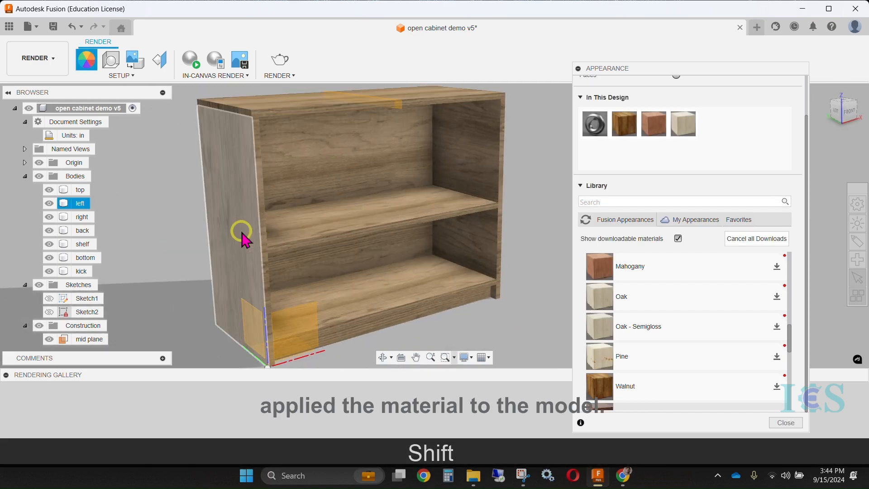
Collapse the appearance settings, return to the Design workspace and save the design
left_click(578, 68)
middle_click_drag(641, 223, 684, 240, "shift")
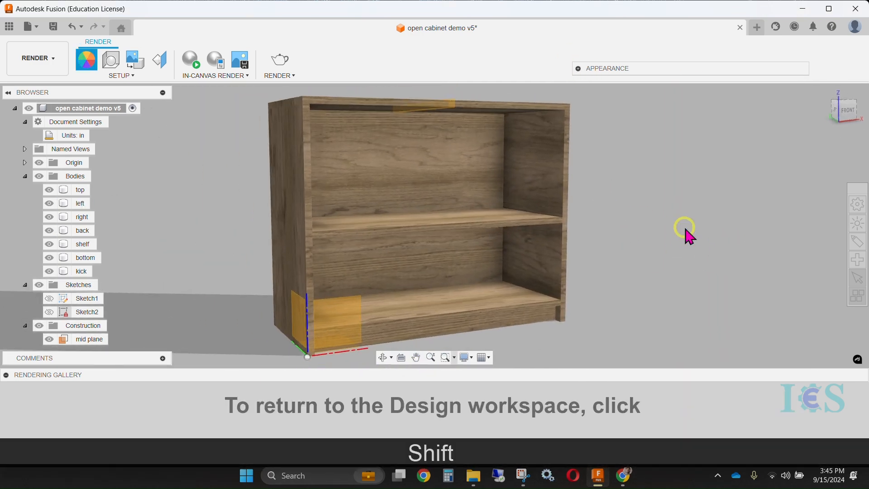
left_click(38, 58)
left_click(46, 82)
left_click(485, 265)
scroll(487, 267, "down", 5)
scroll(487, 264, "down", 3)
middle_click_drag(669, 226, 621, 240, "shift")
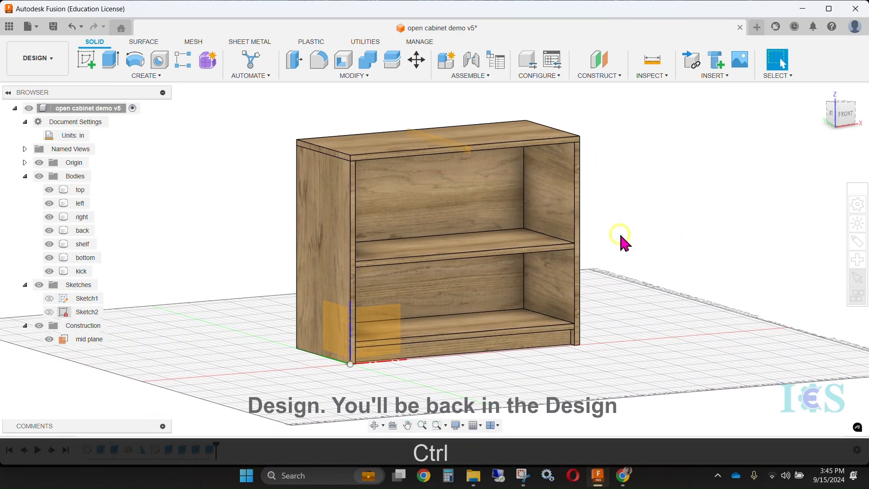
key("ctrl+s")
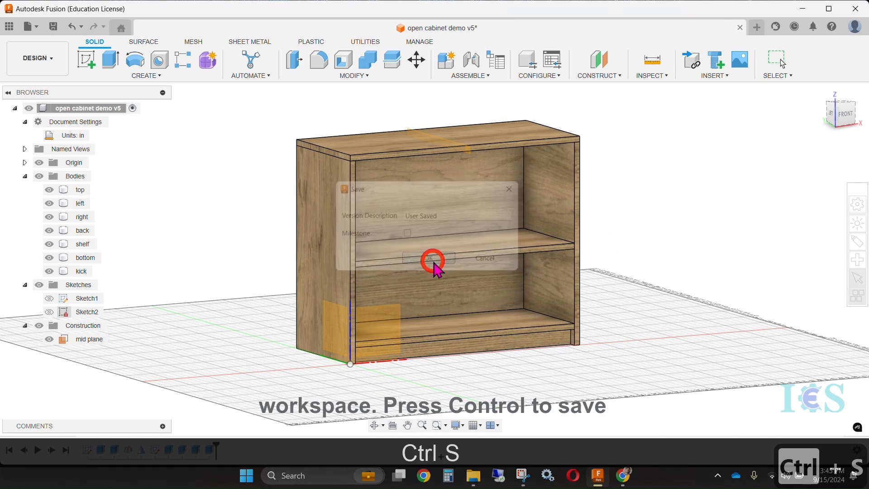
Hide the top, left, right, back, shelf and bottom bodies so that only the kick panel is shown
middle_click_drag(604, 238, 648, 283, "shift")
scroll(619, 271, "down", 2)
scroll(620, 271, "up", 3)
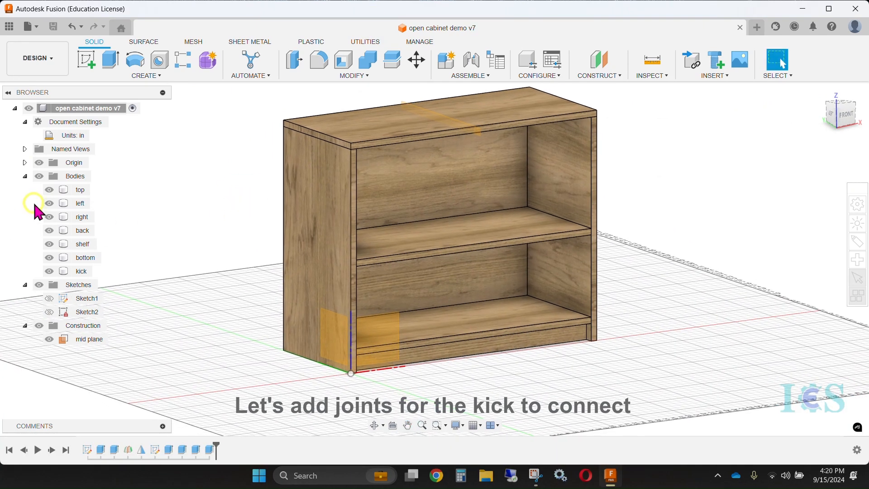
left_click(49, 190)
left_click(49, 203)
left_click(49, 216)
left_click(49, 231)
left_click(49, 244)
left_click(49, 258)
middle_click_drag(353, 230, 392, 164, "shift")
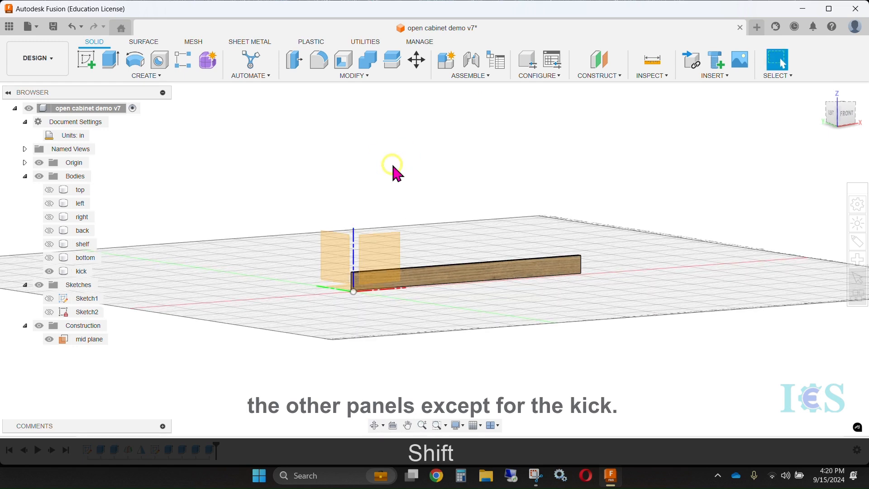
Sketch on the kick's front face: a rectangle about 0.48 by 0.93 in against its left end and one about 2.9 in wide on its top edge
left_click(86, 61)
left_click(429, 276)
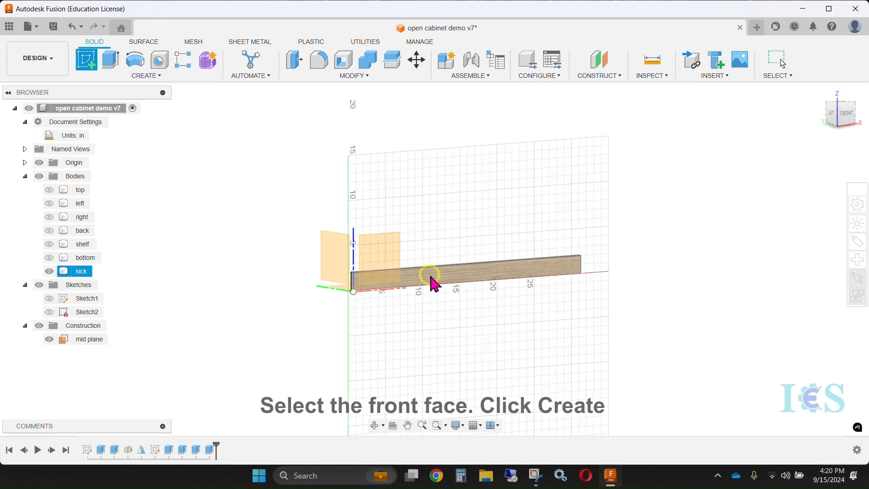
mouse_move(502, 290)
middle_mouse_down()
mouse_move(395, 262)
mouse_move(352, 264)
mouse_move(392, 266)
mouse_move(424, 287)
middle_mouse_up()
scroll(340, 260, "up", 3)
left_click(110, 63)
scroll(346, 233, "up", 5)
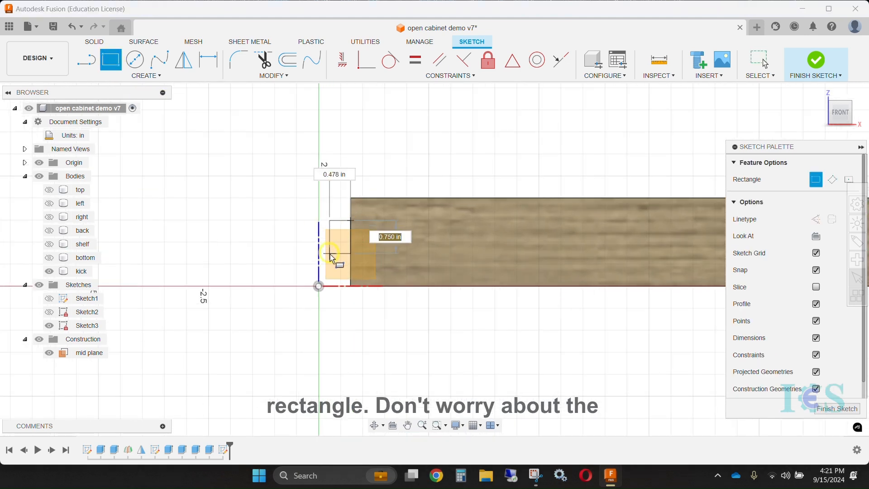
scroll(331, 261, "up", 1)
scroll(376, 192, "down", 4)
middle_click_drag(439, 167, 396, 185)
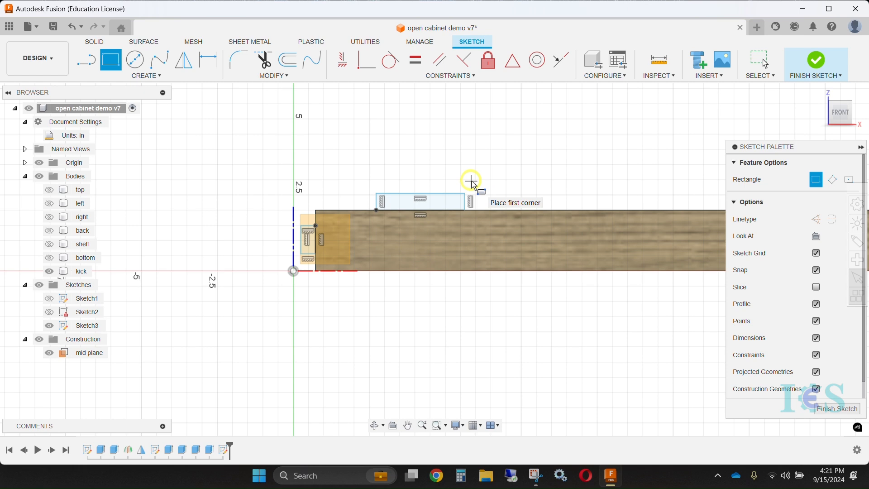
key("Escape")
Dimension the distance from the kick's top edge to the top of the end rectangle as kick/3
middle_click_drag(437, 169, 468, 152)
scroll(354, 205, "up", 5)
mouse_move(323, 190)
middle_mouse_down()
mouse_move(315, 190)
mouse_move(358, 183)
middle_mouse_up()
key("d")
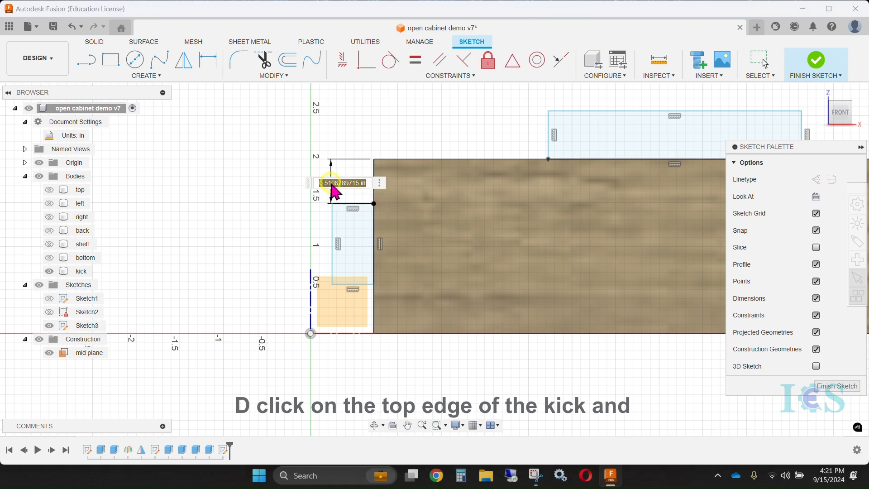
type("1")
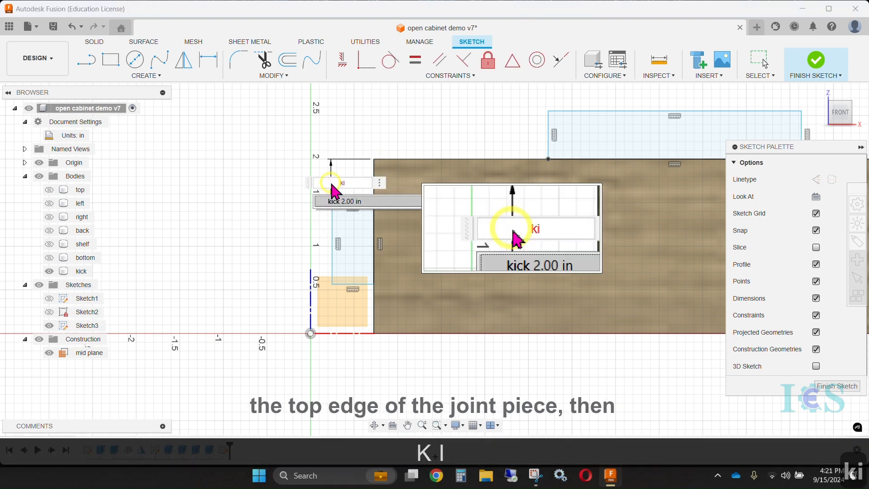
type("/3")
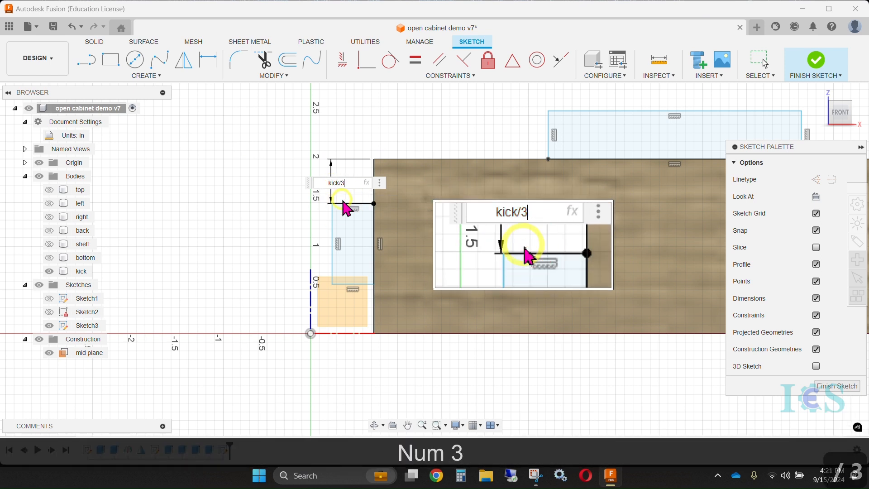
key("Return")
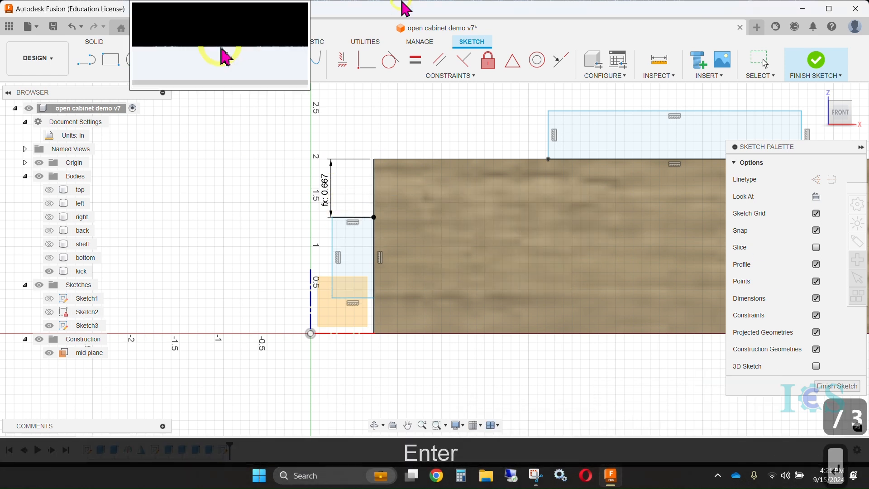
Dimension the height of the end rectangle as kick/3
left_click(333, 235)
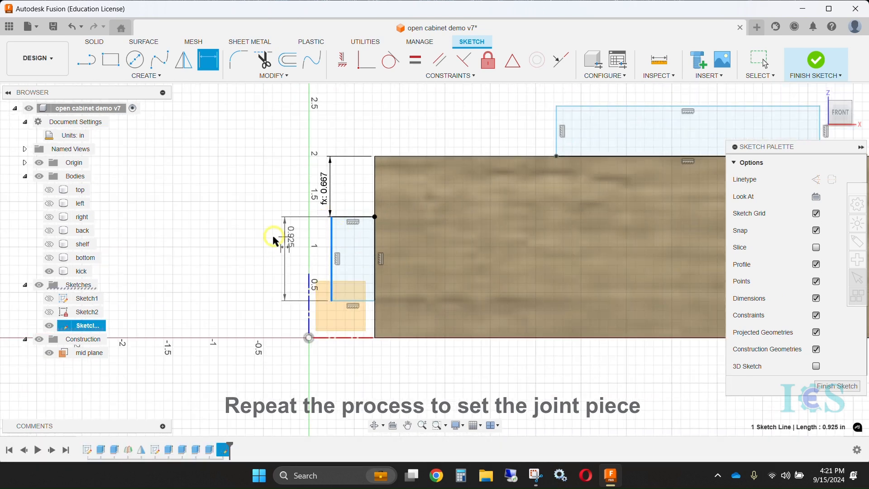
left_click(245, 247)
type("k")
left_click(251, 252)
type("/3")
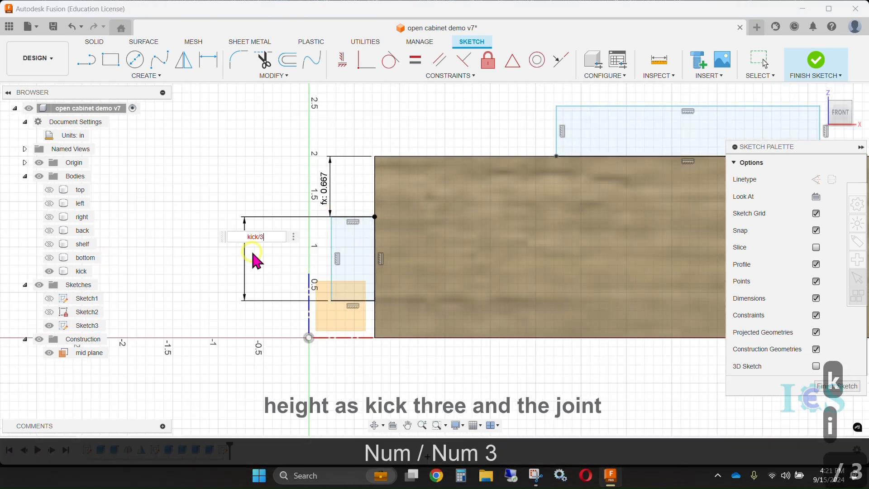
key("Return")
Dimension the width of the end rectangle with the ply_thickness parameter
scroll(356, 119, "down", 4)
mouse_move(356, 118)
middle_mouse_down()
mouse_move(259, 165)
mouse_move(289, 159)
middle_mouse_up()
scroll(288, 161, "up", 1)
key("d")
scroll(241, 295, "up", 3)
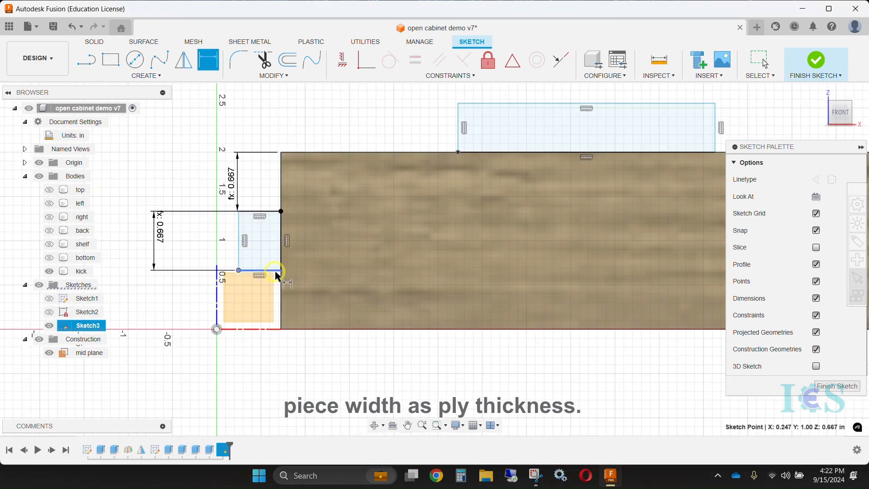
left_click(266, 310)
type("pl")
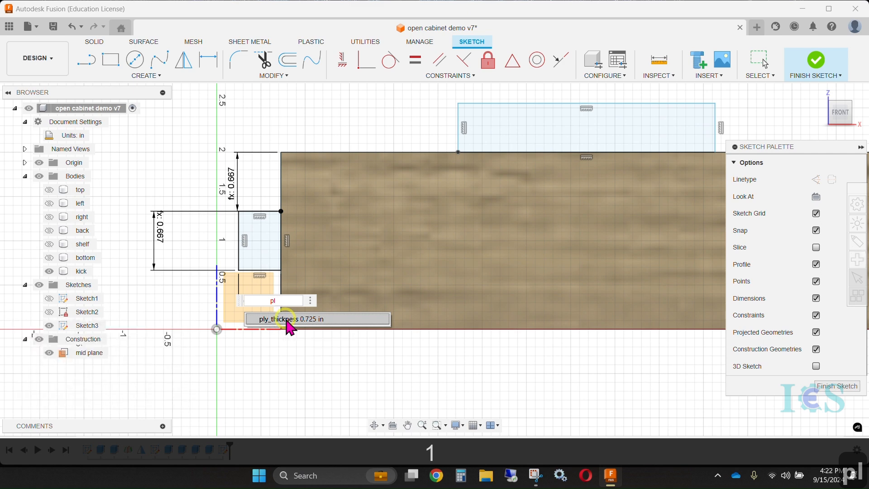
Dimension the rectangle on the kick's top edge with width tab and height ply_thickness
scroll(287, 322, "down", 3)
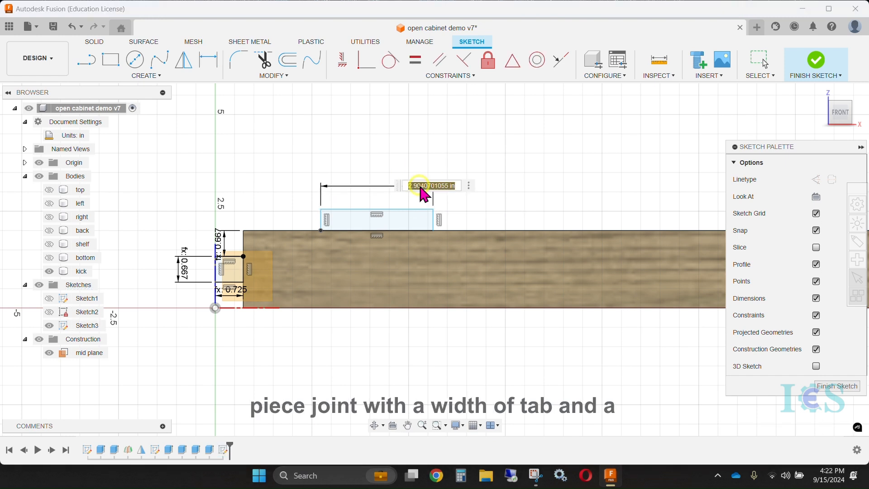
type("tab")
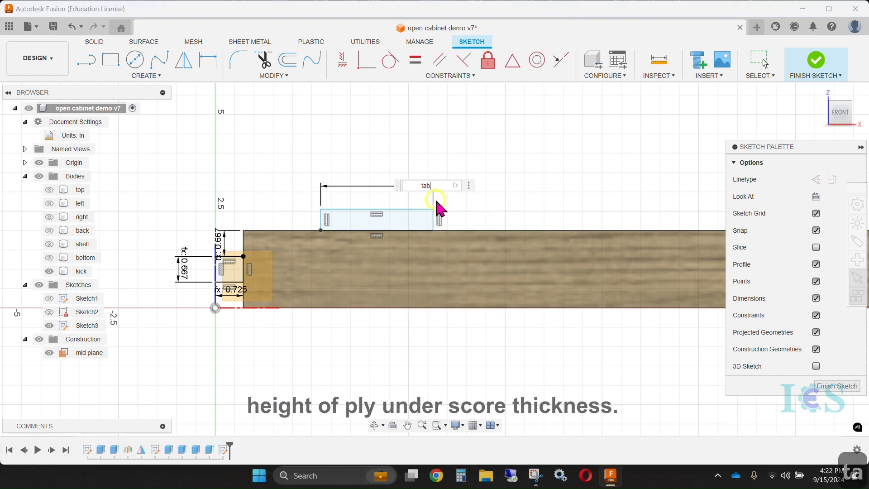
key("Return")
left_click(318, 231)
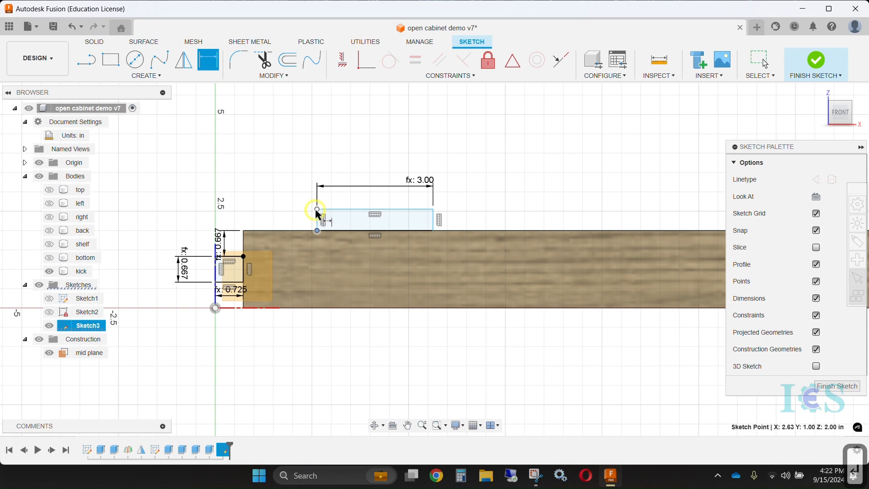
type("pl")
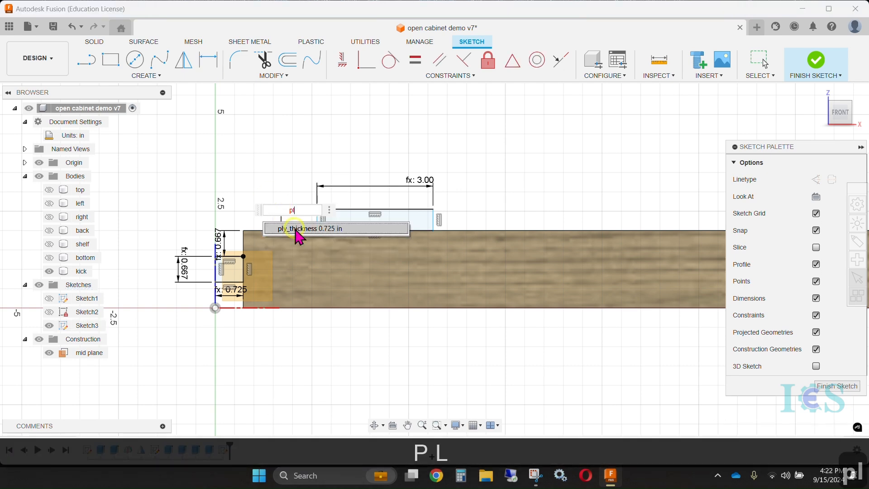
key("Return")
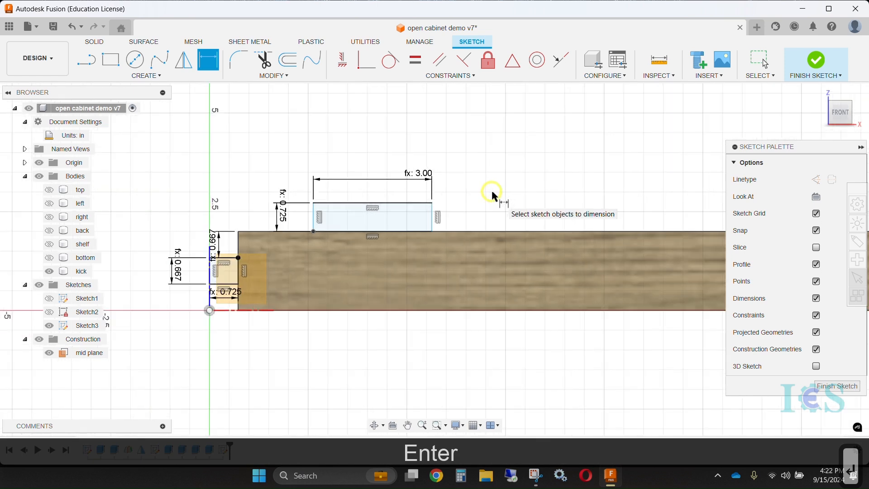
Draw a vertical line between the midpoints of the rectangle on the top edge and convert it to a construction line
middle_click_drag(496, 195, 563, 195)
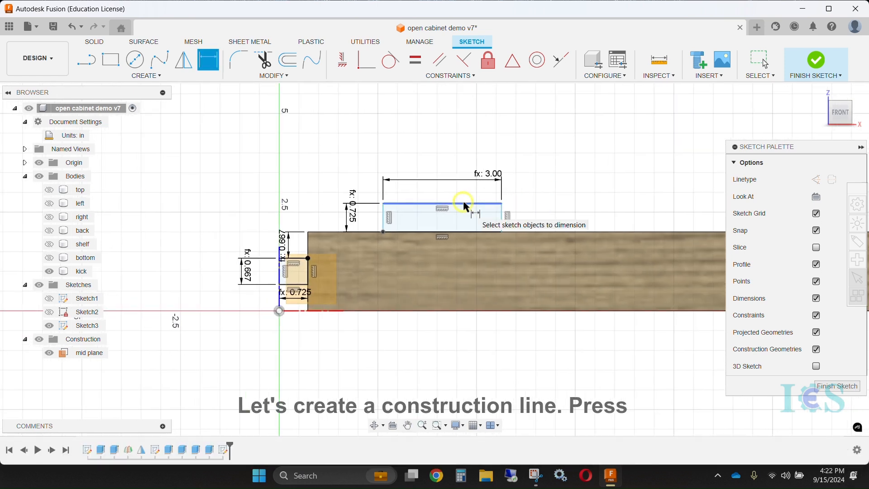
key("Escape")
left_click(146, 76)
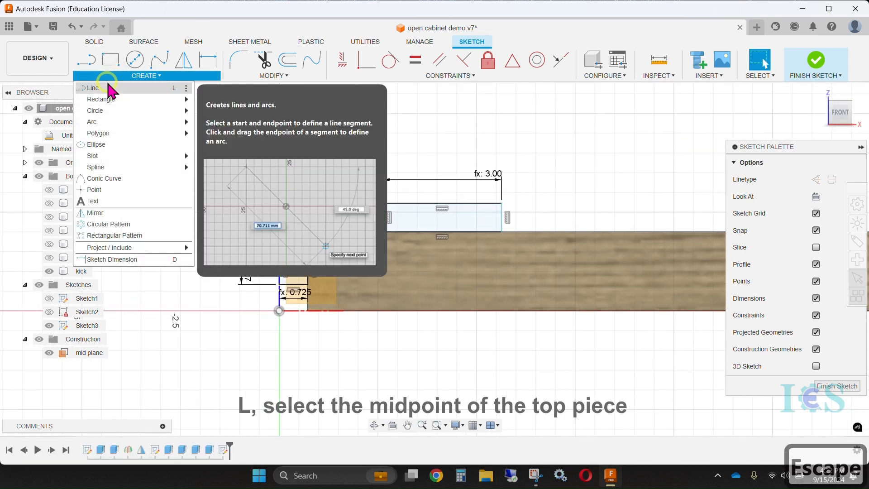
left_click(93, 86)
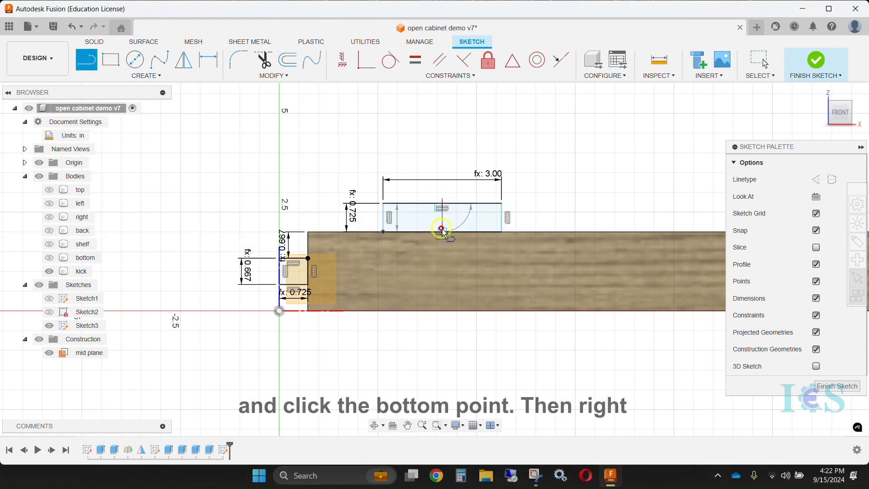
key("Escape")
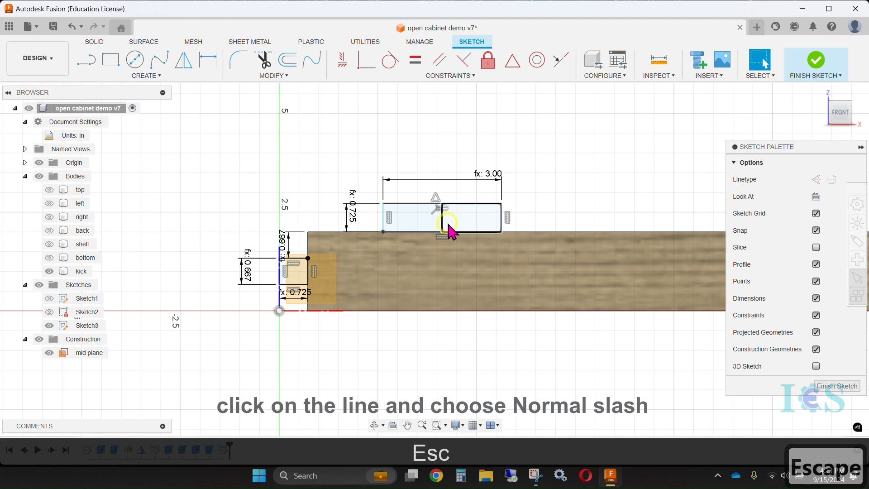
left_click(443, 225)
right_click(442, 225)
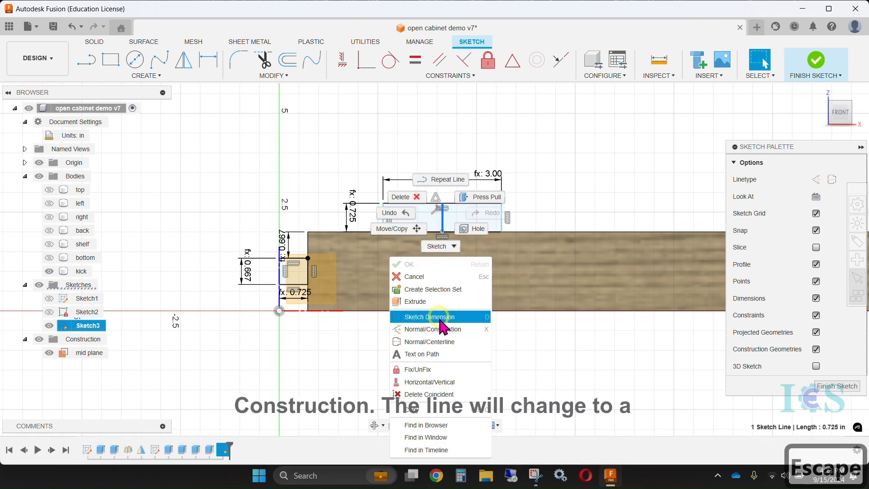
left_click(433, 329)
Dimension the horizontal distance from the origin to the construction line as width/3
scroll(408, 278, "up", 2)
key("d")
left_click(225, 325)
left_click(458, 173)
scroll(417, 266, "down", 3)
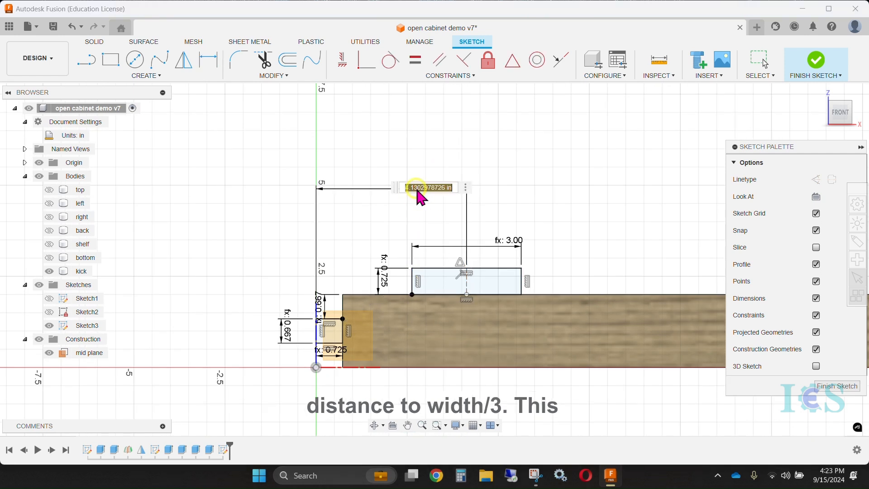
type("1")
type("wi")
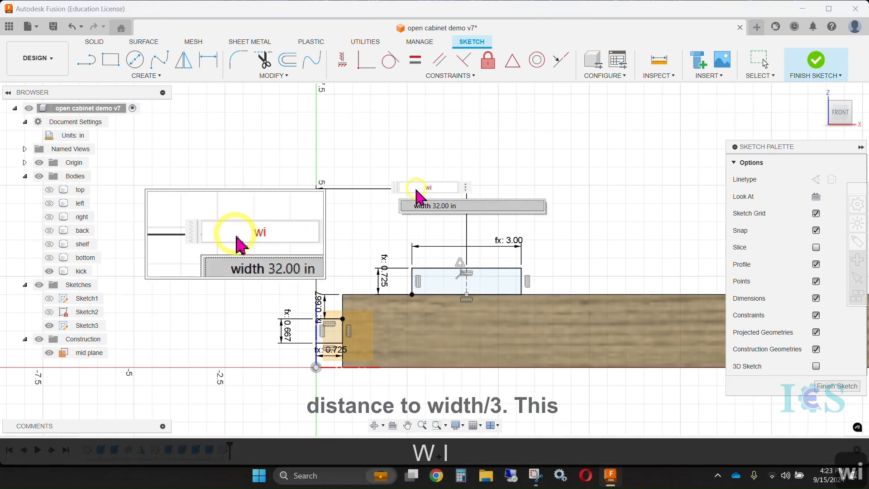
left_click(424, 208)
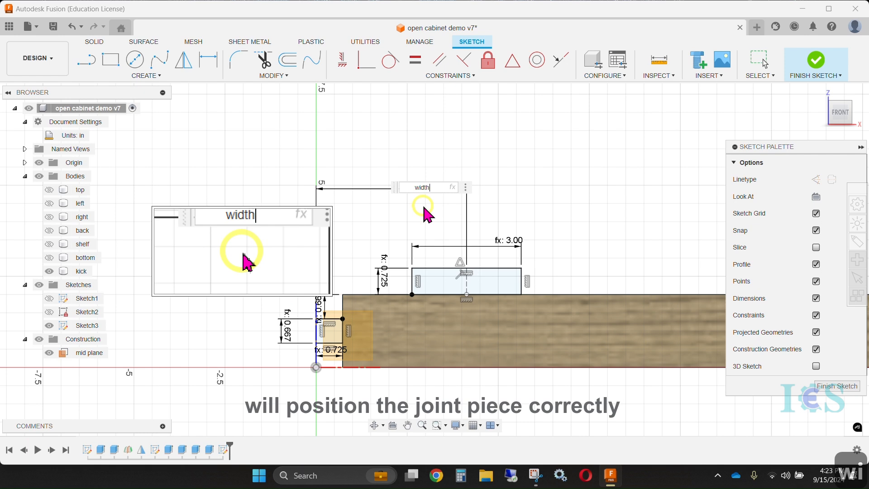
type("/3")
key("Return")
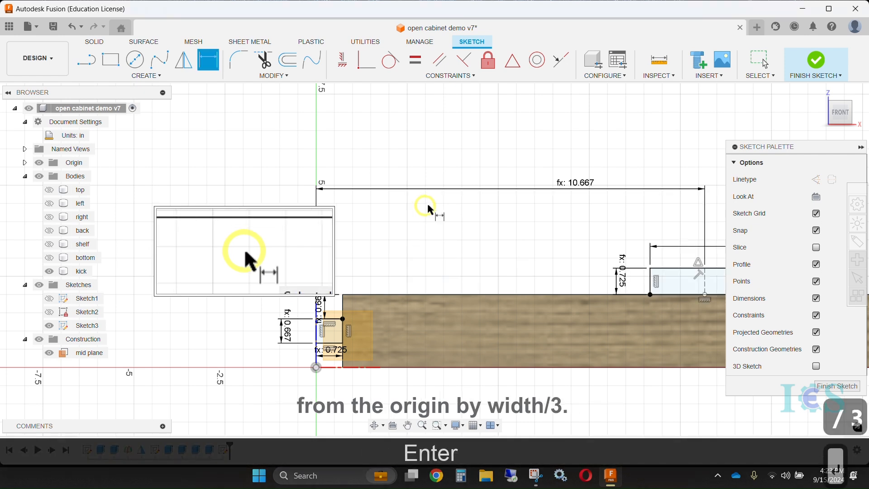
Finish the sketch of the kick's two joint pieces
scroll(433, 211, "down", 4)
mouse_move(609, 191)
middle_mouse_down()
mouse_move(462, 189)
mouse_move(398, 204)
mouse_move(448, 209)
middle_mouse_up()
scroll(397, 204, "down", 2)
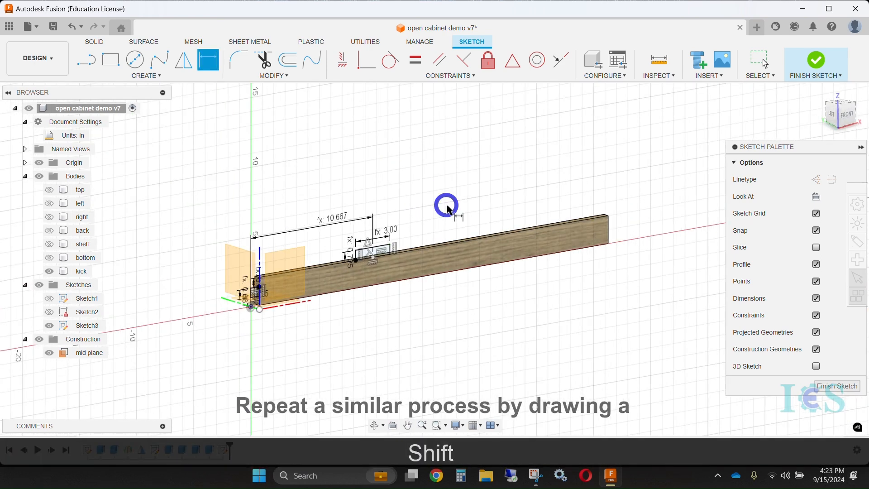
left_click(817, 61)
left_click(48, 312)
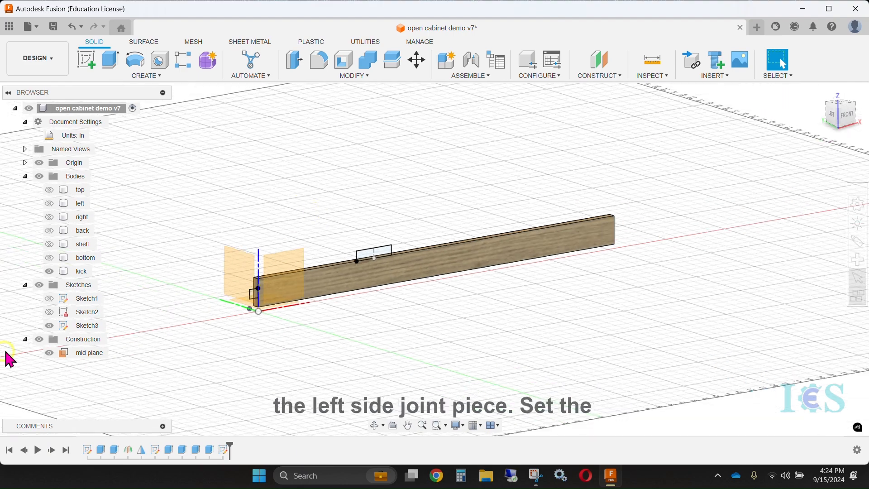
left_click(49, 312)
Extrude both joint rectangles through the kick's thickness with the Join operation
mouse_move(317, 260)
middle_mouse_down("shift")
mouse_move(342, 252)
mouse_move(330, 231)
mouse_move(347, 228)
middle_mouse_up("shift")
left_click(113, 76)
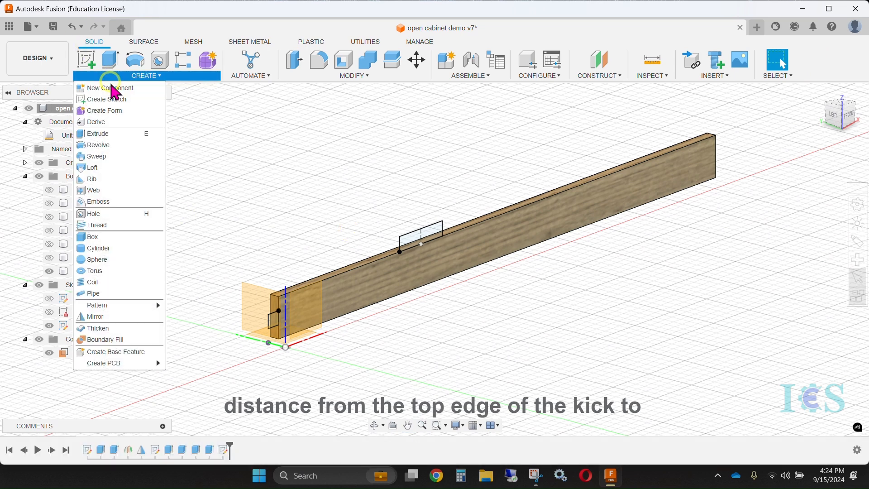
left_click(109, 135)
left_click(409, 238)
left_click(277, 319)
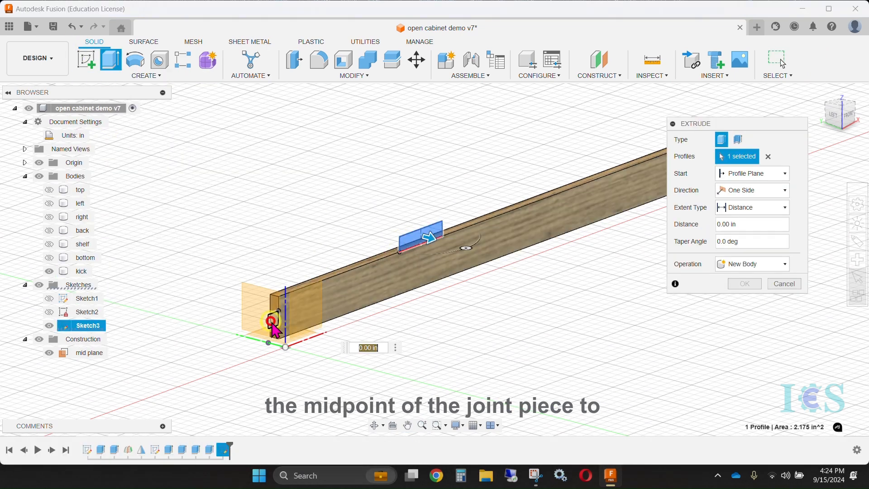
left_click(764, 265)
left_click(751, 281)
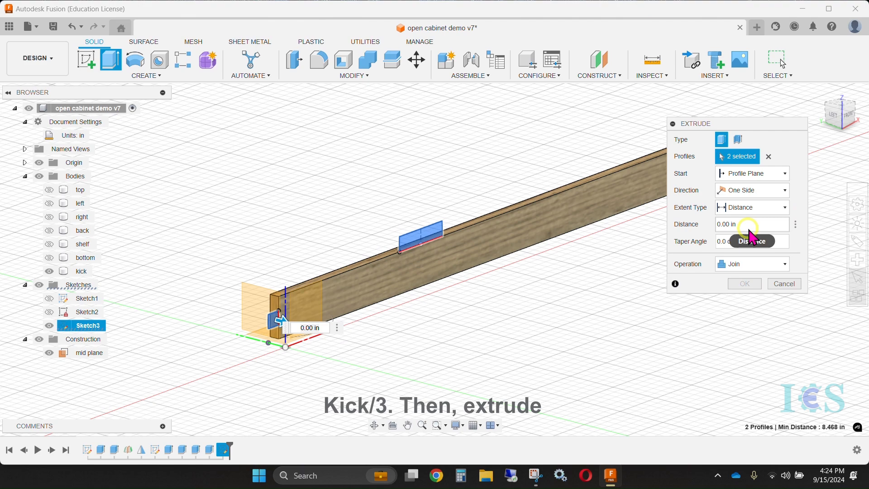
left_click(739, 233)
middle_click_drag(345, 220, 405, 271, "shift")
left_click(404, 271)
middle_click_drag(488, 216, 390, 181, "shift")
key("Return")
Start a Mirror of type Faces and select the three outer faces of each of the kick's two joint tabs
scroll(337, 182, "down", 4)
middle_click_drag(341, 159, 325, 211)
left_click(158, 76)
left_click(98, 316)
left_click(744, 125)
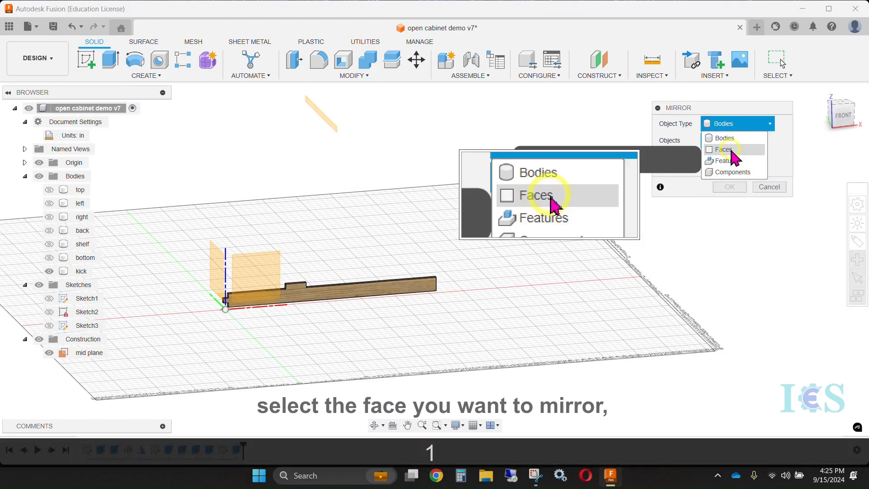
left_click(733, 149)
scroll(211, 297, "up", 4)
middle_click_drag(211, 296, 290, 317, "shift")
scroll(204, 298, "up", 4)
left_click(200, 299)
left_click(207, 263)
middle_click_drag(242, 358, 444, 167, "shift")
left_click(202, 335)
left_click(656, 291)
left_click(404, 234)
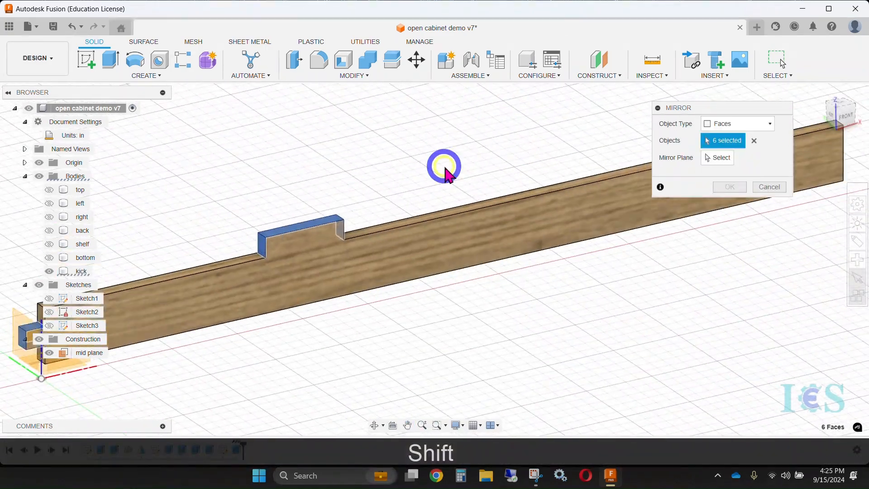
Mirror the selected tab faces about the mid plane
left_click(718, 157)
scroll(505, 314, "up", 2)
scroll(505, 313, "down", 8)
left_click(492, 129)
key("Return")
Show the bottom, shelf, back, right, left and top bodies together with the jointed kick
mouse_move(499, 187)
middle_mouse_down("shift")
mouse_move(501, 200)
mouse_move(481, 213)
mouse_move(496, 191)
middle_mouse_up("shift")
left_click(48, 257)
left_click(49, 244)
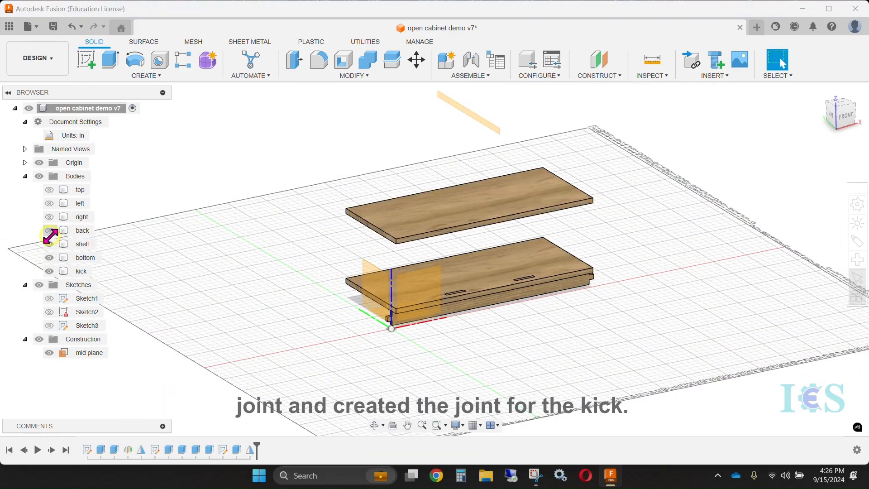
left_click(49, 230)
left_click(49, 217)
left_click(49, 203)
left_click(49, 190)
middle_click_drag(449, 348, 383, 369)
middle_click_drag(383, 369, 415, 334, "shift")
scroll(399, 362, "up", 5)
scroll(294, 317, "down", 5)
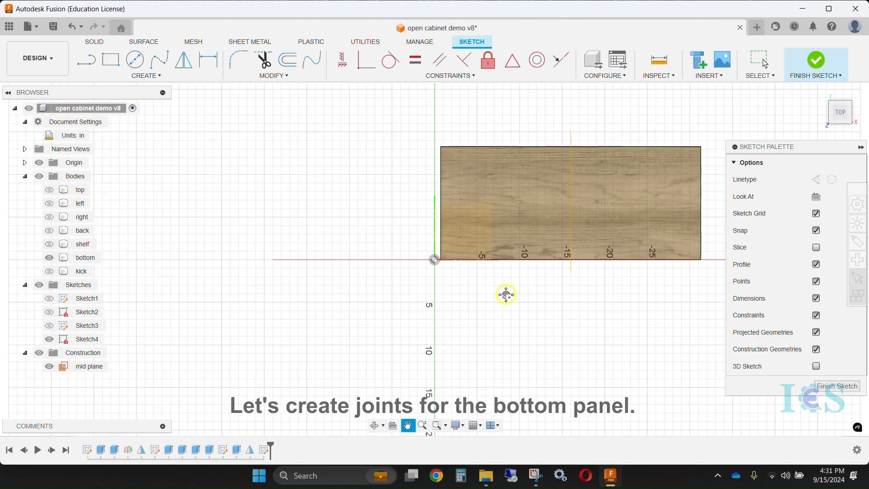
Dimension the joint rectangles along the bottom panel's edges with ply_thickness for the 0.725 in width and the tab parameter for the 3.00 in length
left_click(237, 186)
key("d")
left_click(308, 208)
type("ply_thickness")
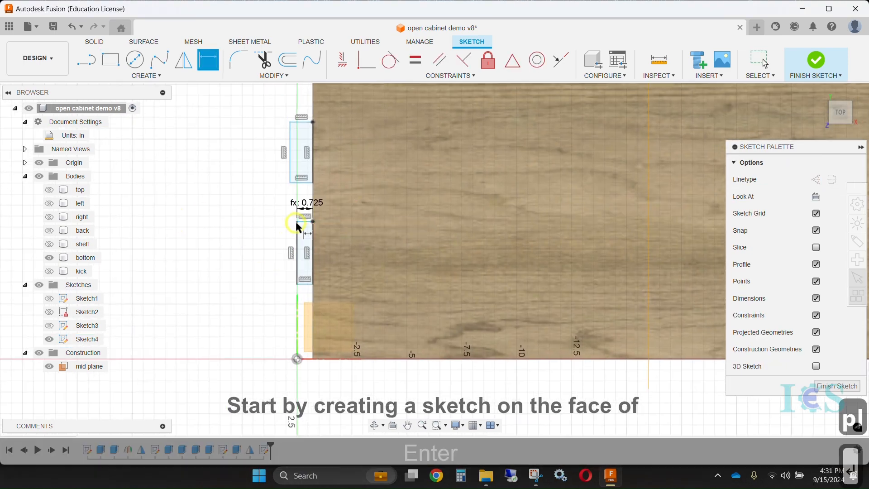
key("Return")
left_click(305, 218)
left_click(264, 233)
type("tab")
key("Return")
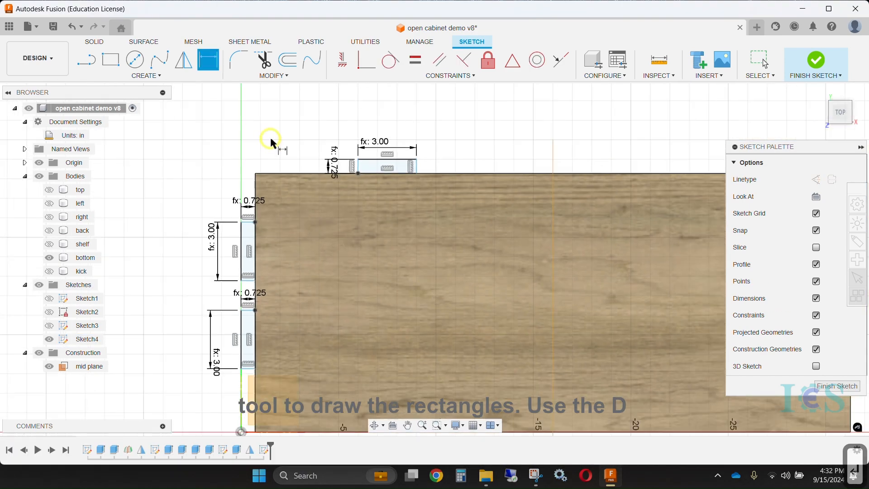
scroll(303, 178, "up", 5)
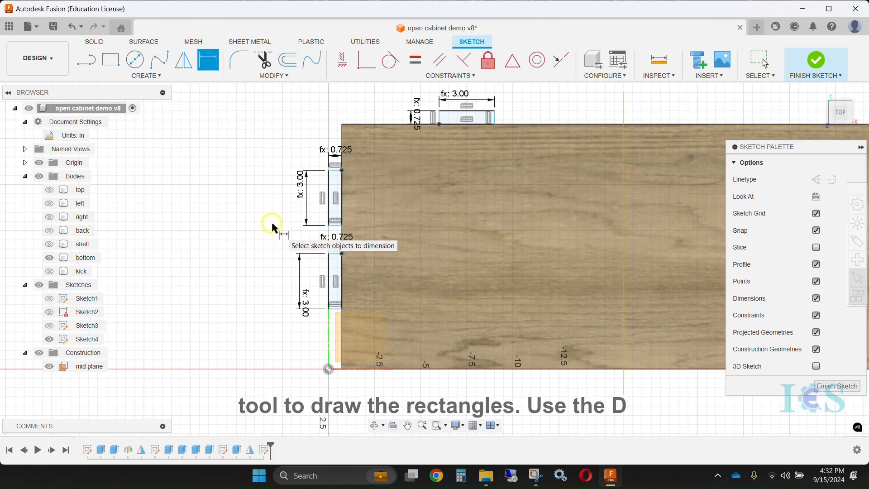
Add construction centre lines to the bottom panel's joint rectangles and space the two side ones 4.667 in using the depth parameter
key("r")
key("Escape")
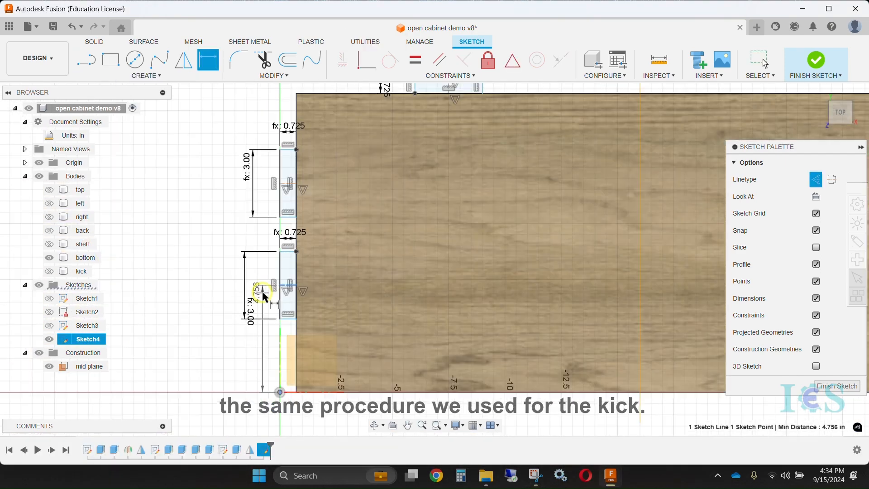
type("dep")
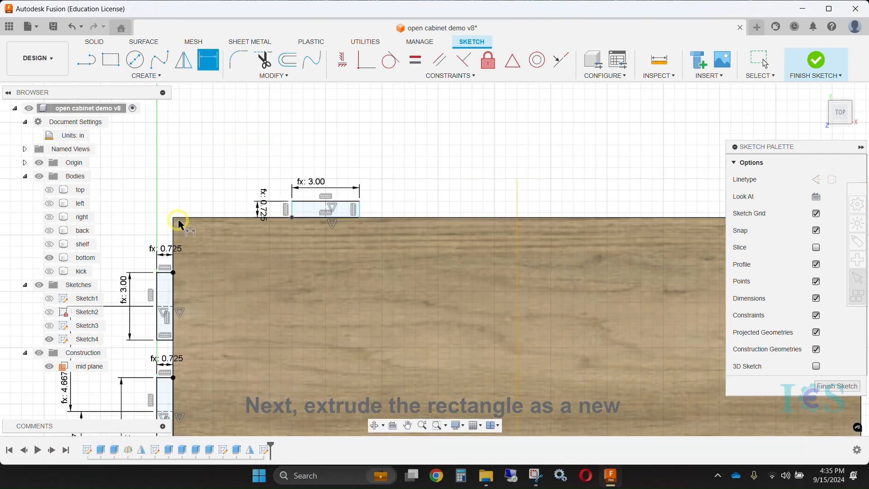
key("Escape")
key("Escape")
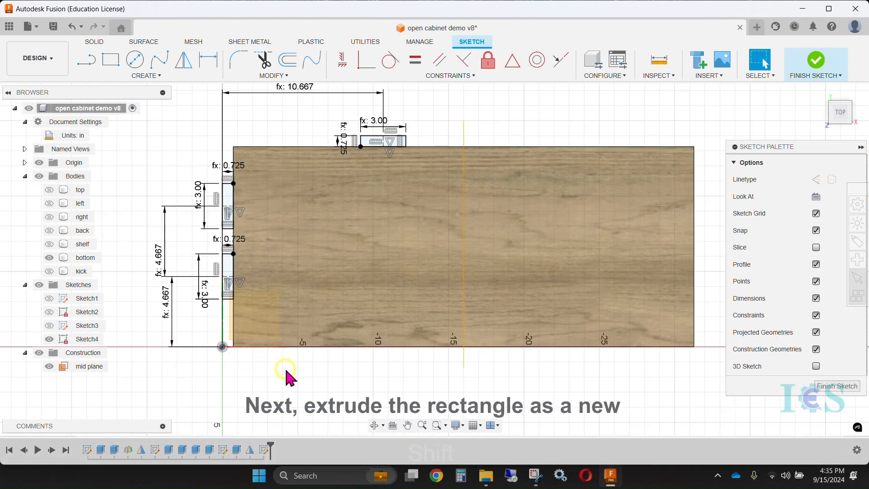
Extrude the bottom panel's three joint rectangles as new bodies
mouse_move(287, 375)
middle_mouse_down("shift")
mouse_move(179, 200)
mouse_move(388, 195)
mouse_move(261, 238)
middle_mouse_up("shift")
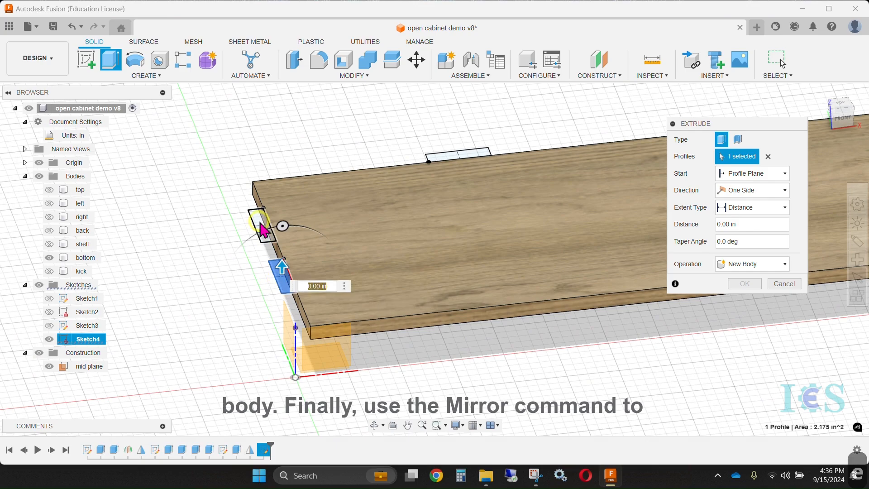
middle_click_drag(281, 228, 312, 313, "shift")
left_click(752, 264)
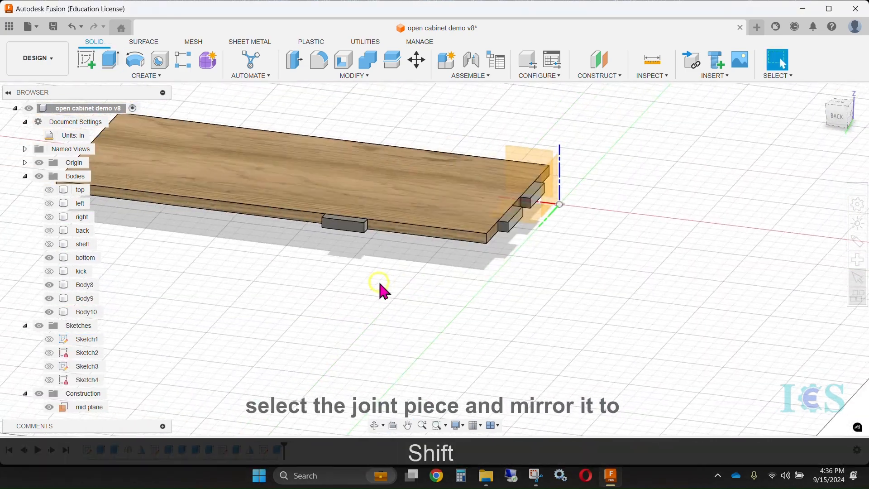
middle_click_drag(378, 279, 305, 159, "shift")
Mirror the three joint bodies of the bottom panel about the mid plane
left_click(147, 75)
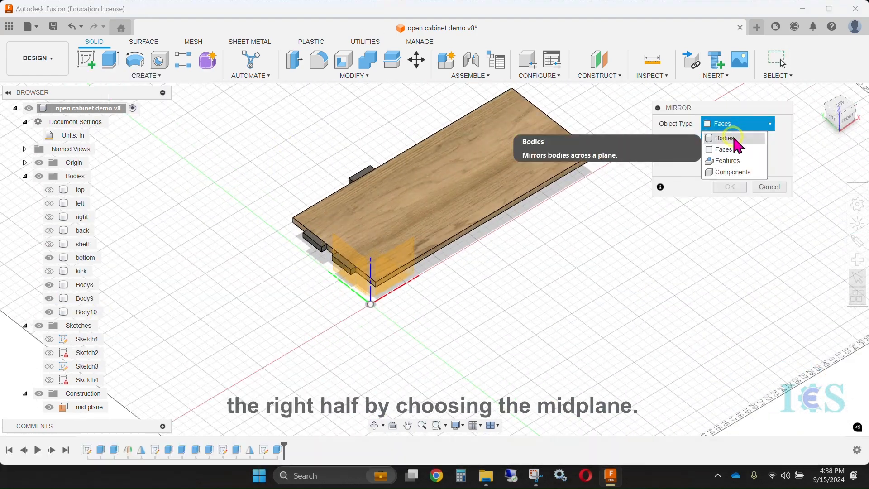
left_click_drag(339, 194, 415, 310)
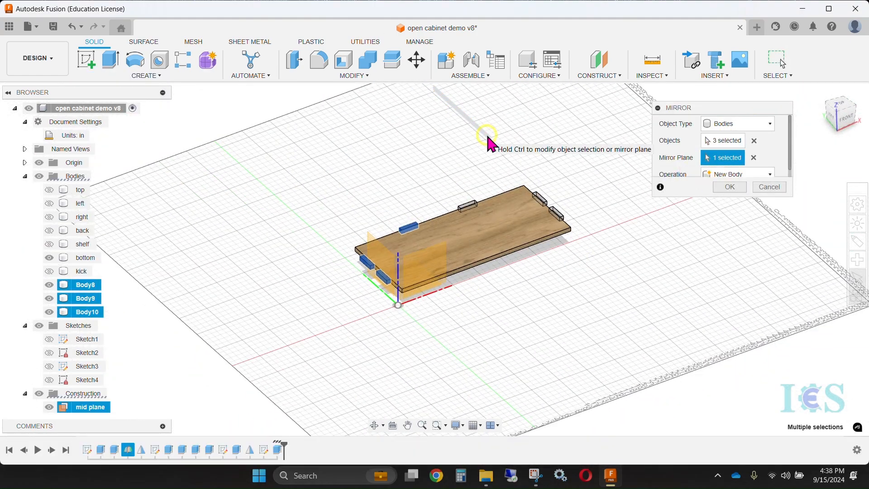
key("Return")
middle_click_drag(512, 326, 537, 312, "shift")
scroll(539, 317, "up", 3)
middle_click_drag(538, 316, 555, 356)
Show the shelf and construct a midplane between the facing surfaces of the bottom and the shelf
left_click(46, 245)
scroll(494, 331, "down", 5)
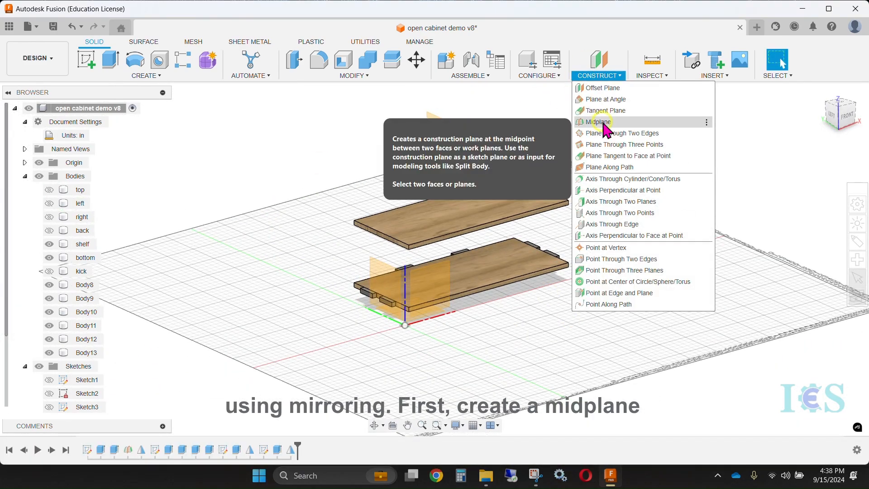
left_click(598, 122)
left_click(521, 290)
middle_click_drag(517, 314, 489, 227, "shift")
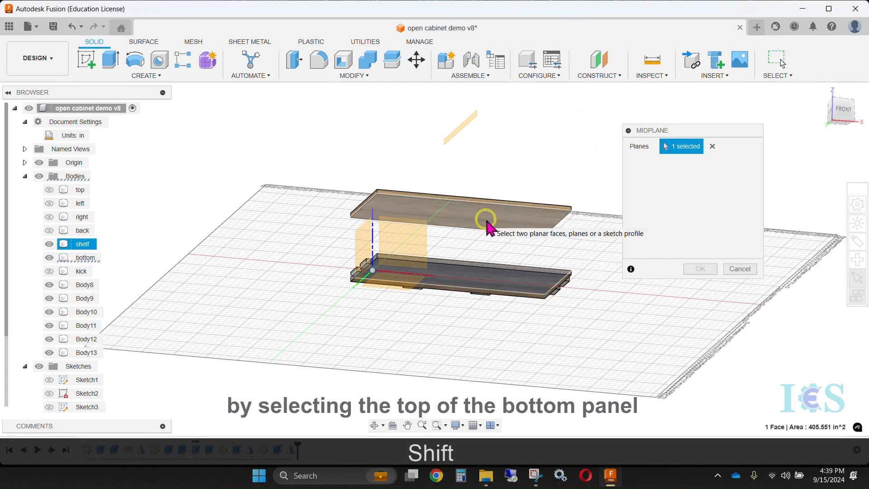
left_click(486, 220)
key("Return")
middle_click_drag(487, 167, 569, 295, "shift")
scroll(510, 313, "up", 5)
scroll(568, 296, "down", 5)
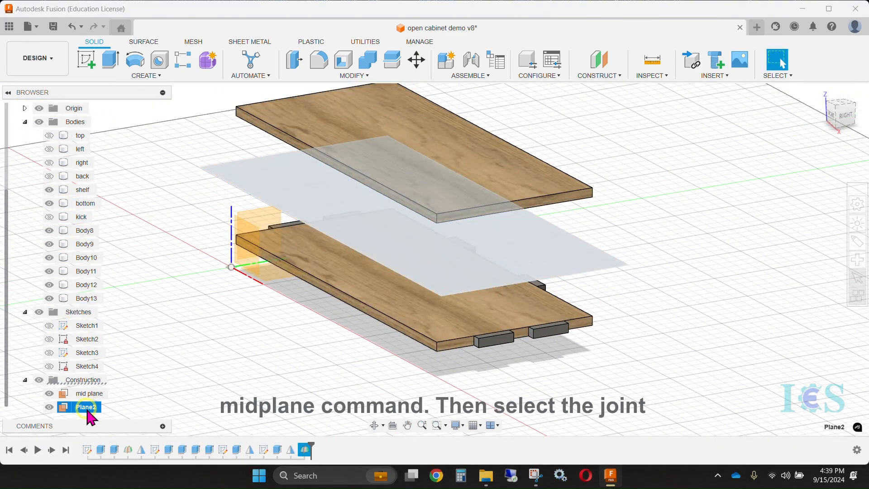
Mirror the bottom panel's six joint bodies onto the shelf about the horizontal midplane, using type Bodies and the New Body operation
key("1")
left_click(272, 357)
middle_click_drag(272, 357, 335, 347, "shift")
left_click(158, 77)
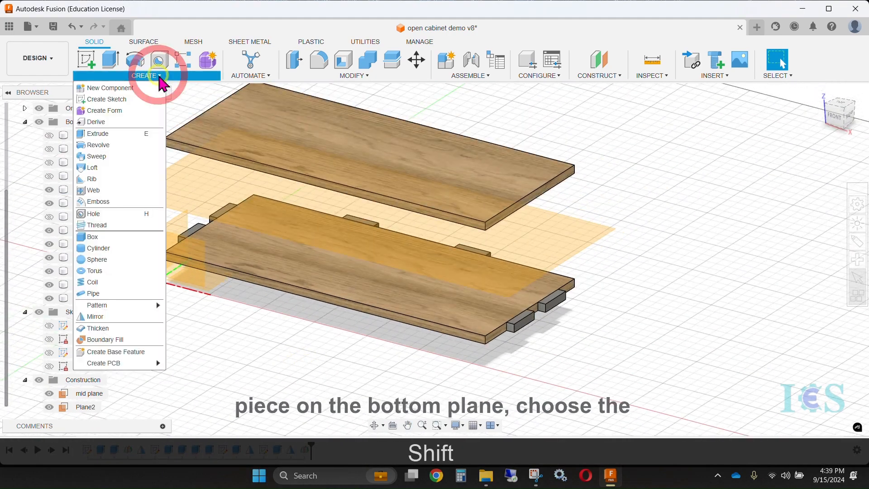
left_click(106, 319)
middle_click_drag(652, 295, 271, 281, "shift")
left_click(469, 305)
left_click(576, 302)
middle_click_drag(576, 303, 475, 297, "shift")
left_click(468, 345)
left_click(507, 334)
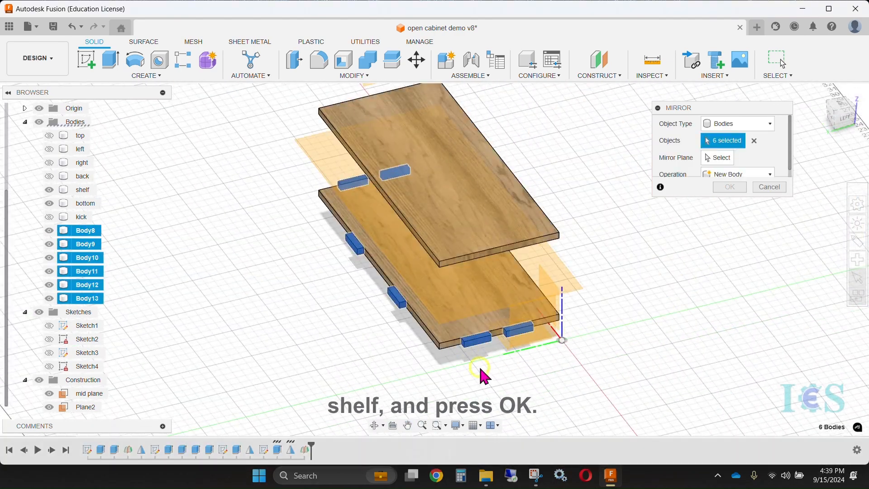
middle_click_drag(486, 377, 707, 154, "shift")
scroll(706, 153, "down", 1)
left_click(449, 284)
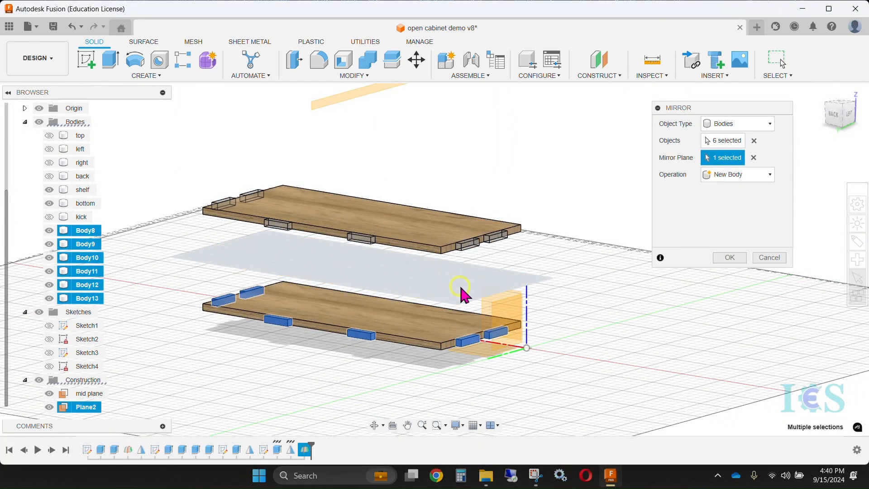
key("Return")
mouse_move(592, 197)
middle_mouse_down("shift")
mouse_move(544, 192)
mouse_move(584, 189)
middle_mouse_up("shift")
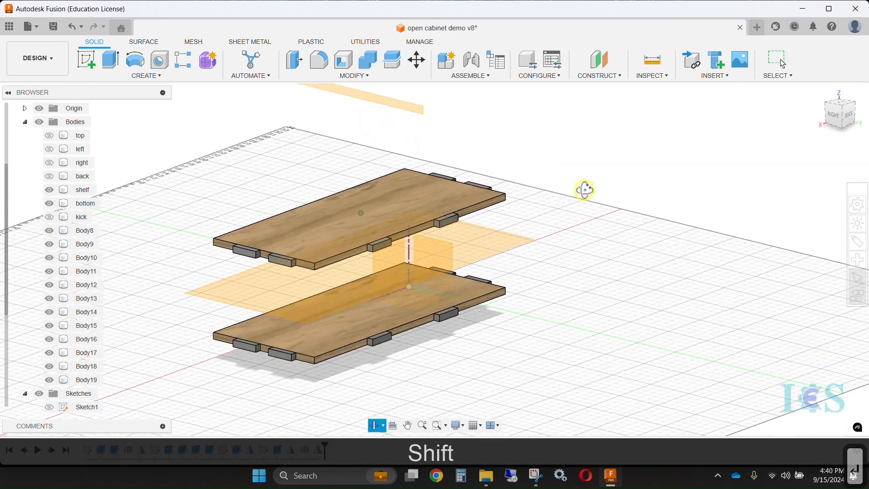
scroll(569, 199, "up", 2)
scroll(567, 200, "down", 3)
middle_click_drag(538, 165, 557, 184)
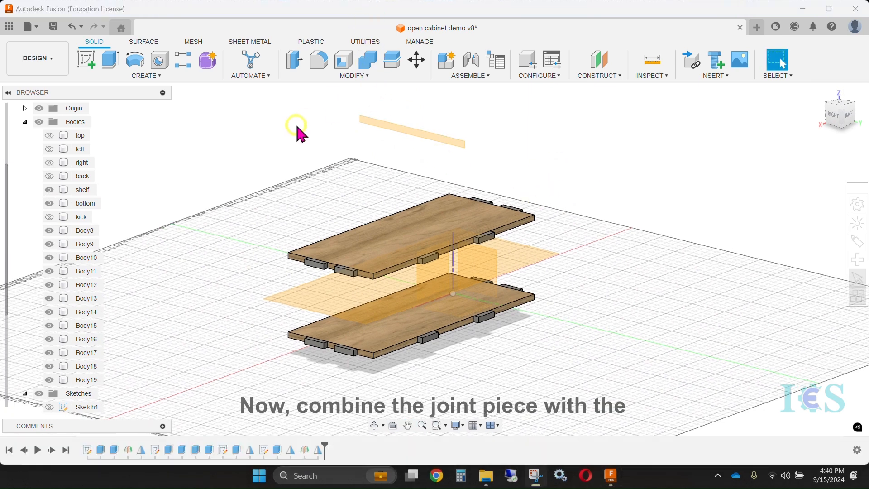
Combine the bottom panel with its six joint bodies using the Join operation
left_click(347, 74)
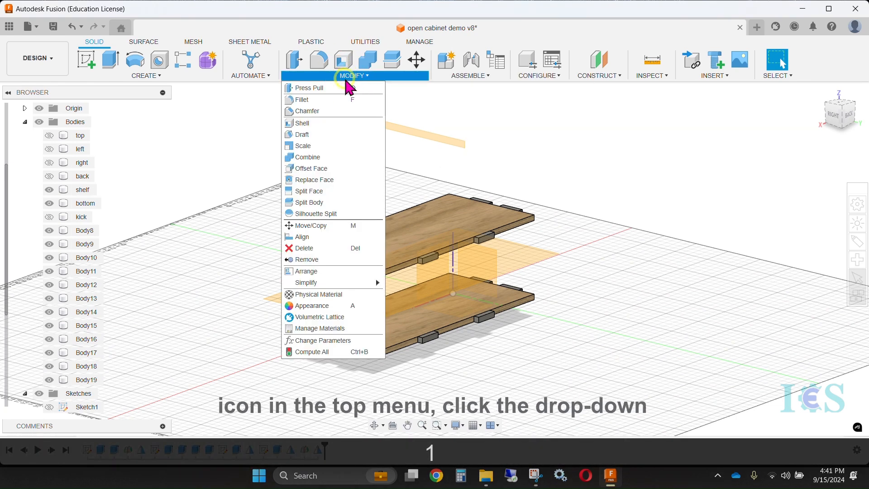
left_click(307, 157)
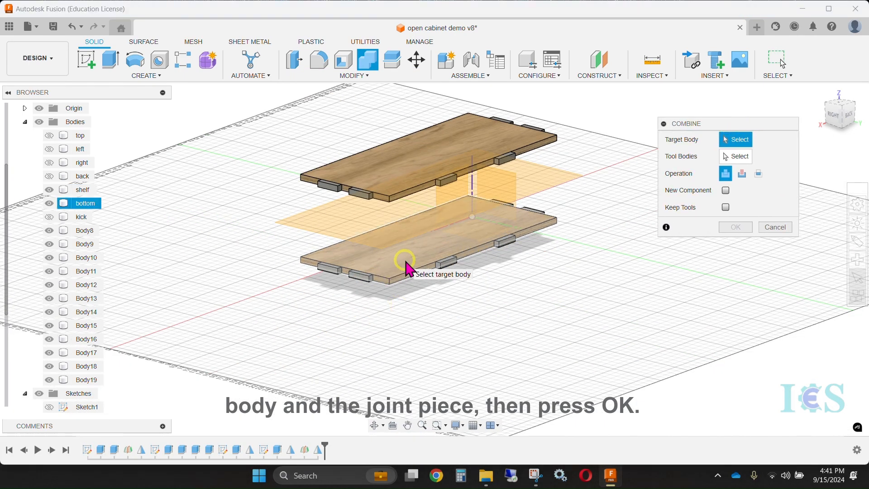
left_click(406, 262)
scroll(393, 284, "up", 5)
left_click(393, 302)
middle_click_drag(358, 301, 507, 281, "shift")
left_click(547, 279)
left_click(523, 275)
left_click(555, 254)
middle_click_drag(556, 255, 526, 272, "shift")
key("Return")
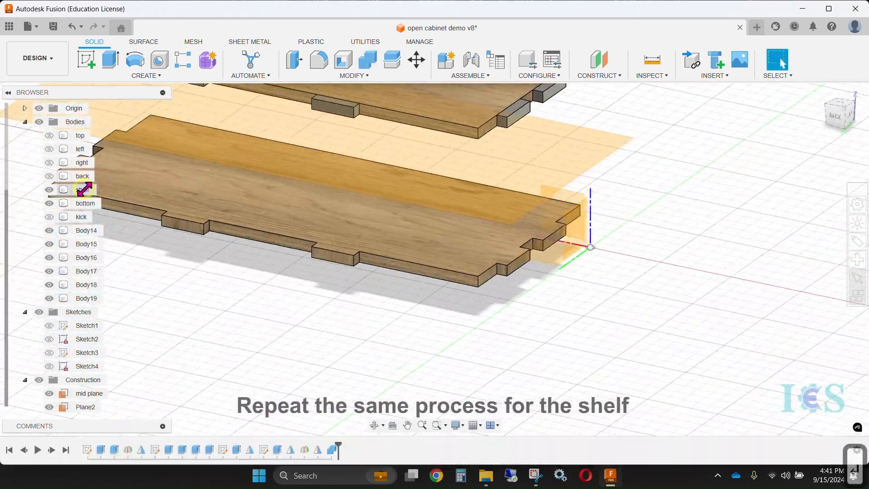
Combine the shelf with its six joint bodies using the Join operation
scroll(113, 308, "up", 3)
scroll(408, 353, "down", 3)
middle_click_drag(425, 367, 448, 389, "shift")
right_click_drag(654, 263, 657, 215)
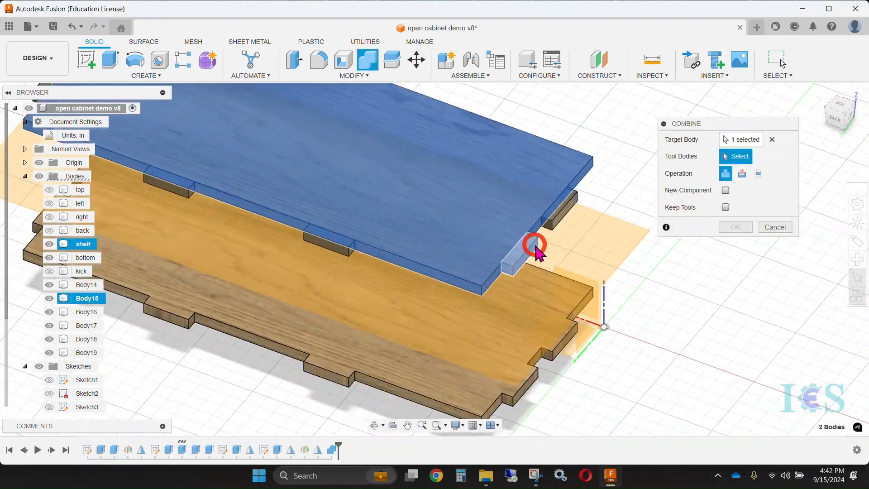
middle_click_drag(534, 246, 582, 220, "shift")
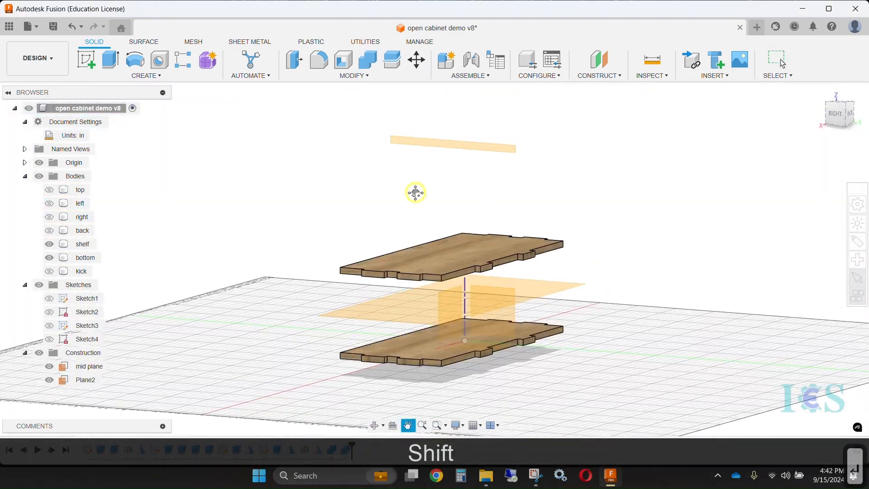
middle_click_drag(416, 193, 265, 144, "shift")
Show the top, left, right and back panels and save the design
left_click(49, 190)
left_click(49, 204)
left_click(50, 217)
left_click(49, 231)
middle_click_drag(313, 218, 464, 204, "shift")
key("ctrl+s")
key("Return")
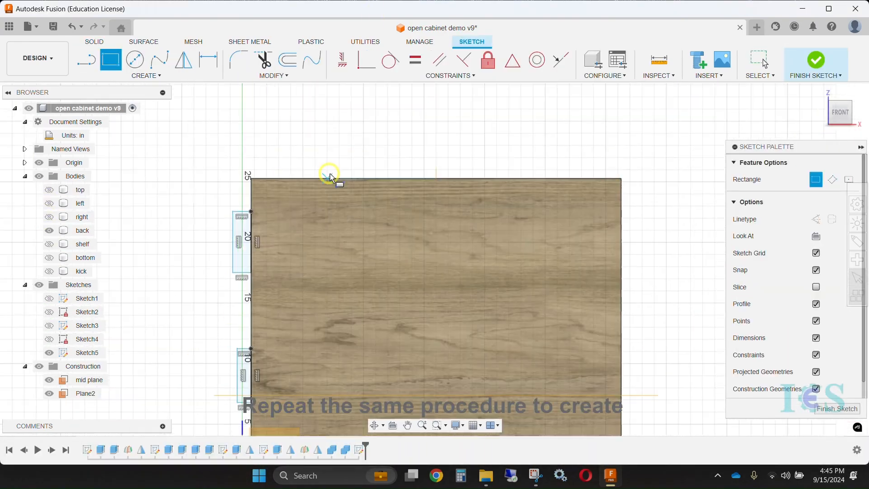
Add a 3.00 in by ply_thickness joint rectangle on the back panel's top edge and a construction line through its centre
left_click(303, 172)
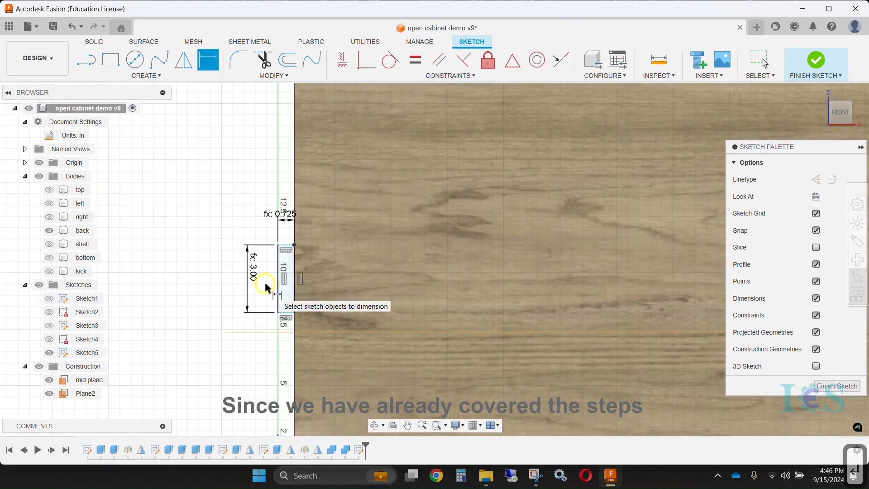
key("l")
left_click(297, 279)
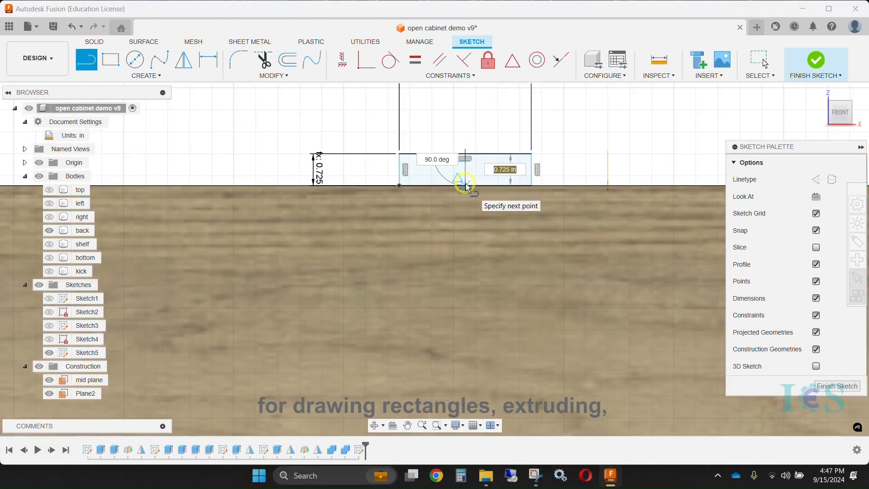
key("Escape")
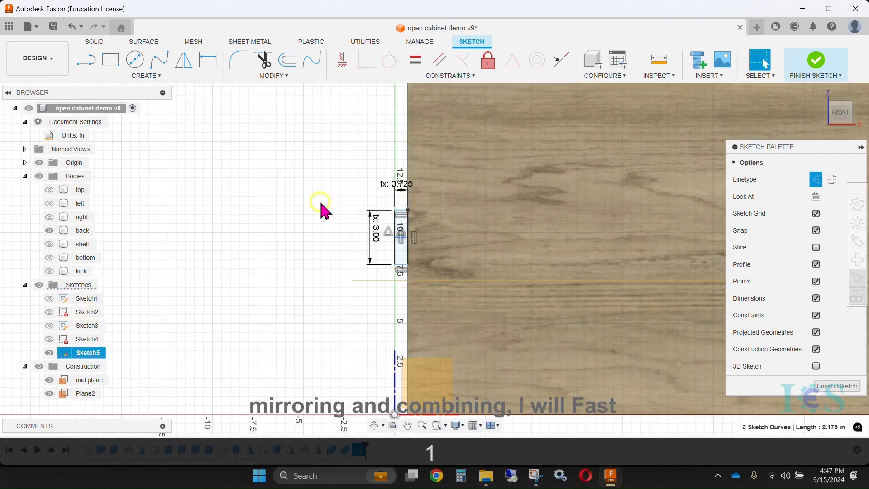
Dimension the spacing of the back panel's joint rectangles, using the width parameter for the one on the top edge
left_click(208, 59)
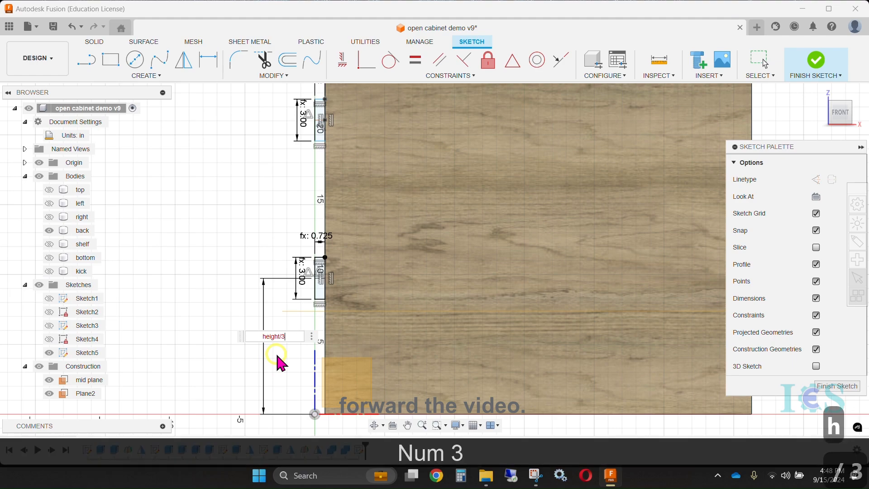
key("Return")
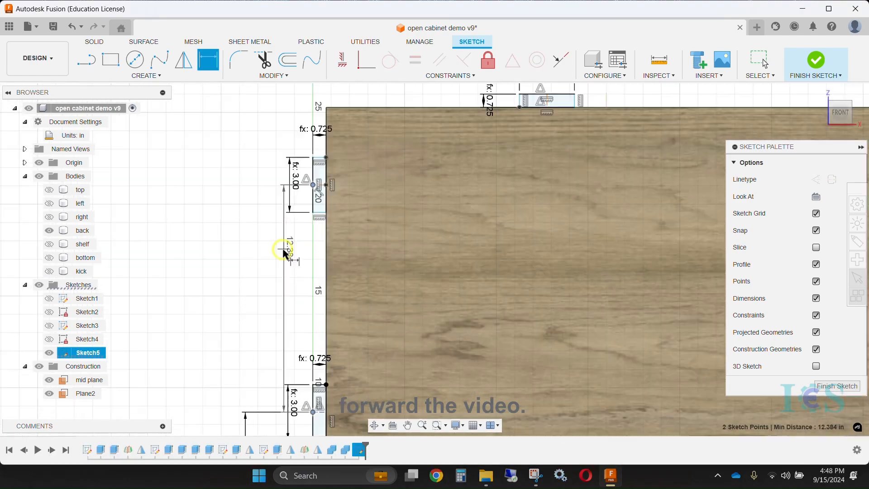
type("width")
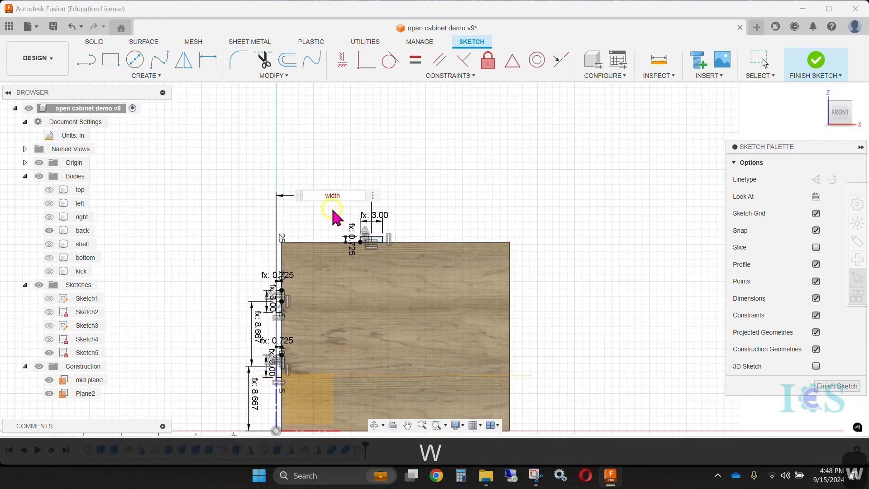
key("Return")
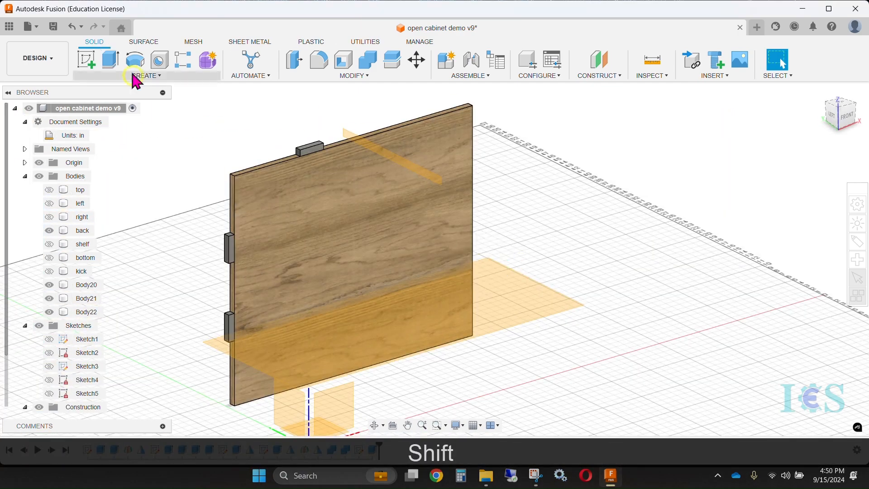
Combine the back panel with its joint bodies using the Join operation and save the design
left_click(261, 239)
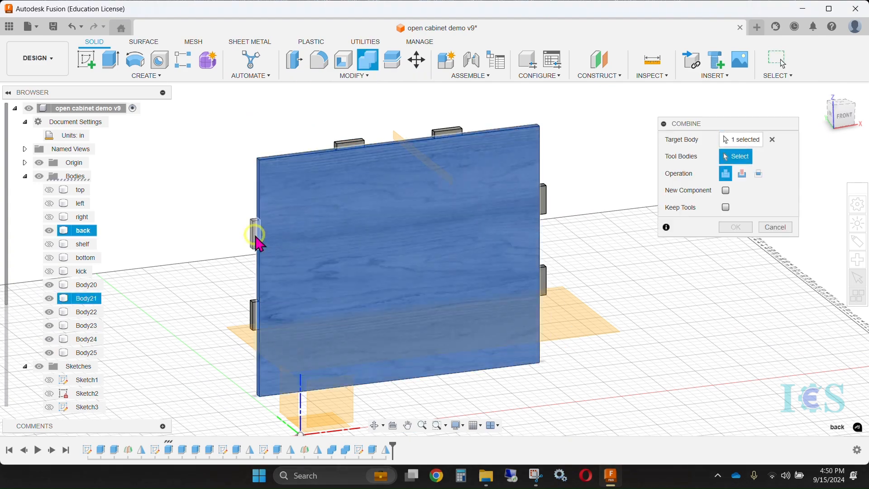
key("ctrl+s")
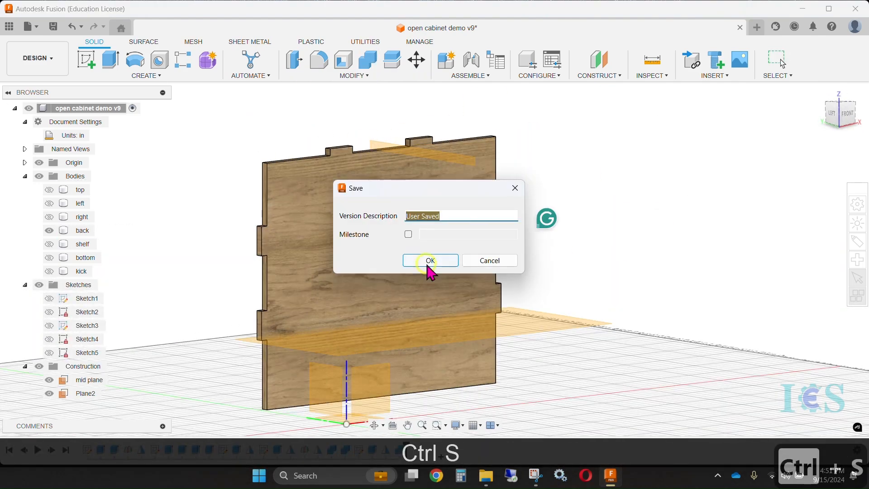
left_click(435, 259)
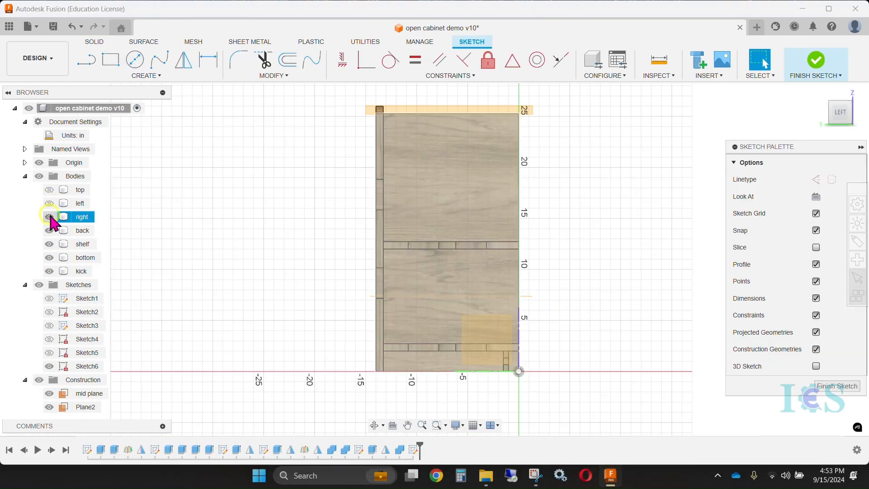
Sketch two joint rectangles, 3.00 by 0.725 in, along the top edge of the left panel
left_click(840, 113)
left_click(110, 60)
scroll(526, 104, "up", 3)
left_click(349, 117)
left_click(409, 104)
scroll(471, 118, "up", 4)
left_click(444, 243)
left_click(571, 219)
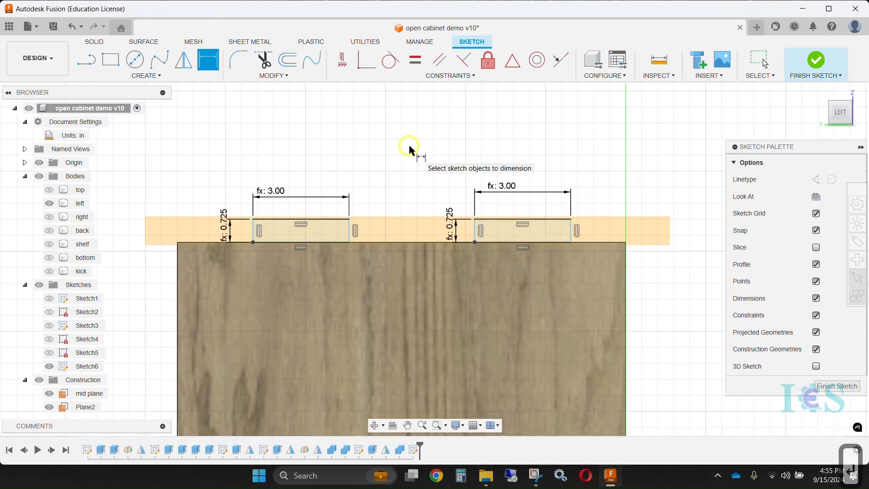
Space the centres of the left panel's two joint rectangles 4.667 in from the front edge and from each other using depth/3
key("Escape")
key("d")
scroll(443, 180, "down", 5)
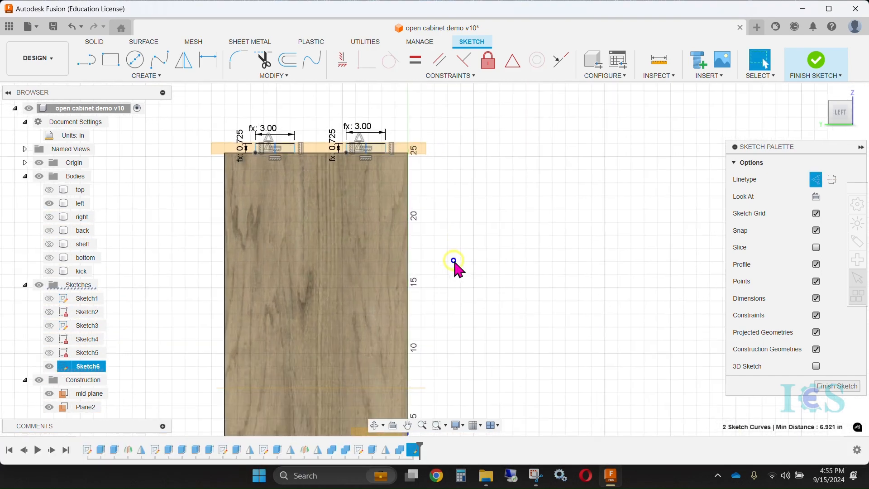
left_click(404, 134)
type("d")
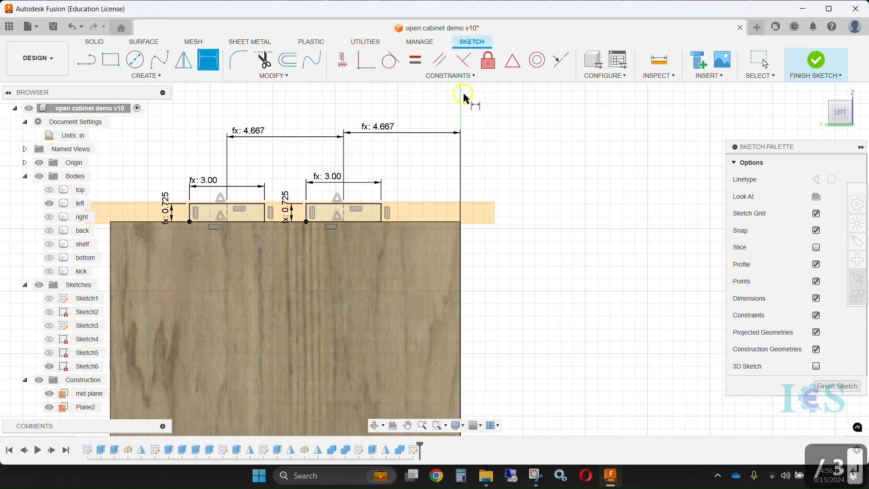
type("e")
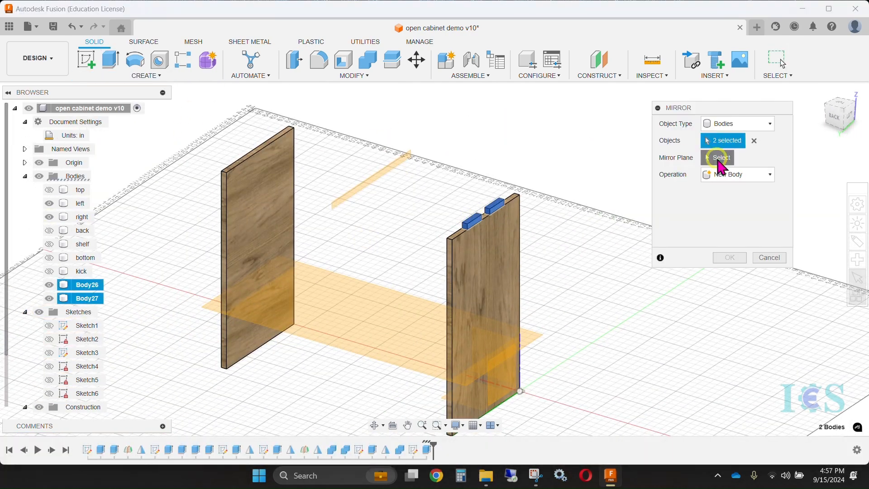
Turn the top-edge joint rectangles into tabs joined to the left and right panels and save the design
left_click(318, 156)
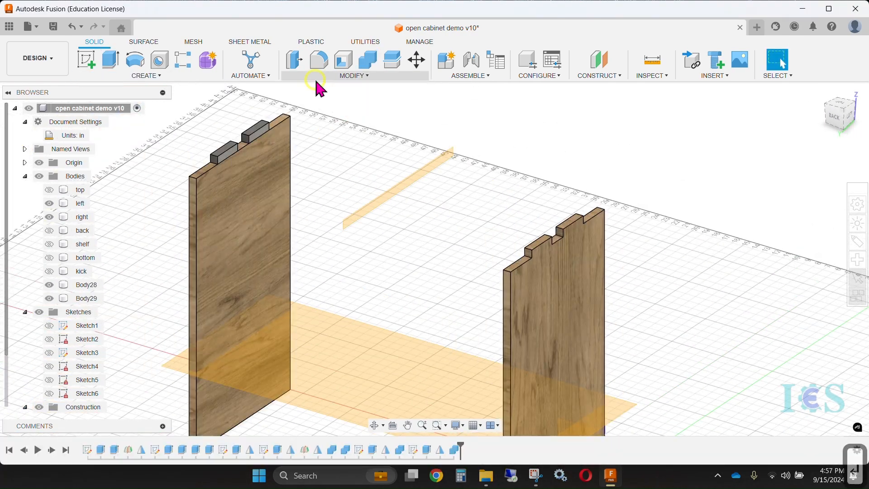
key("Return")
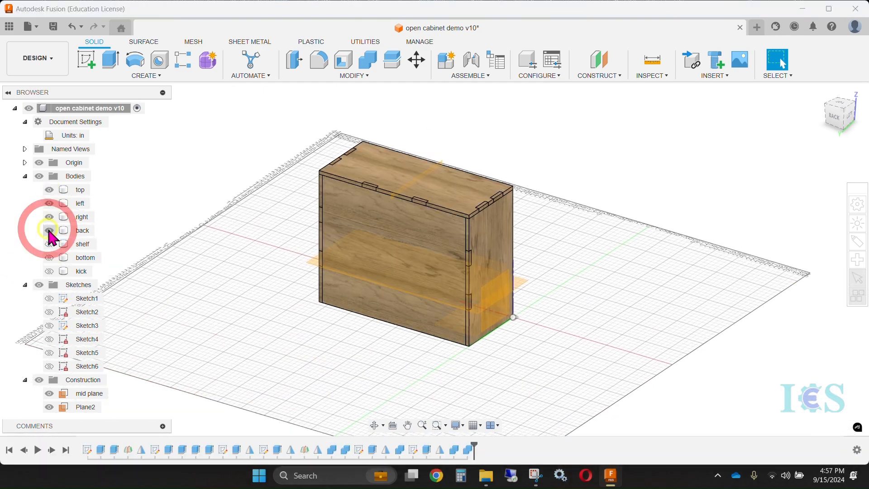
key("ctrl+s")
left_click(430, 261)
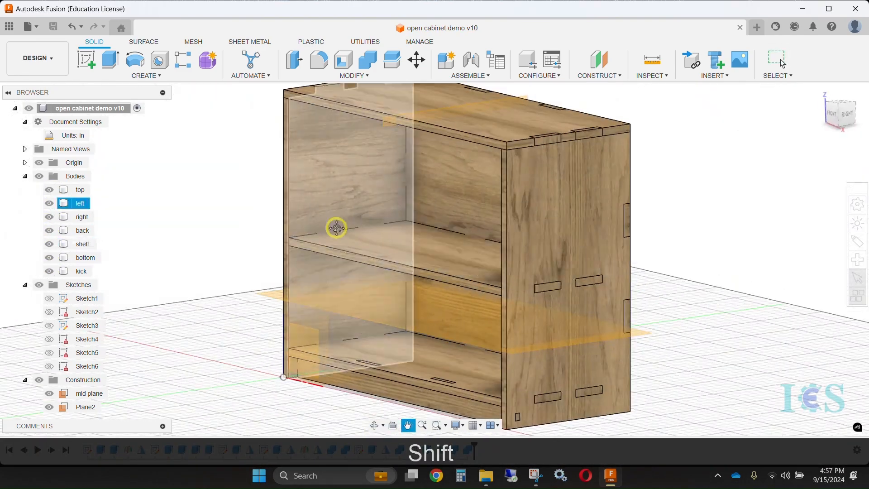
Extrude the rear edge faces of the right and left panels to extend them past the back panel
key("e")
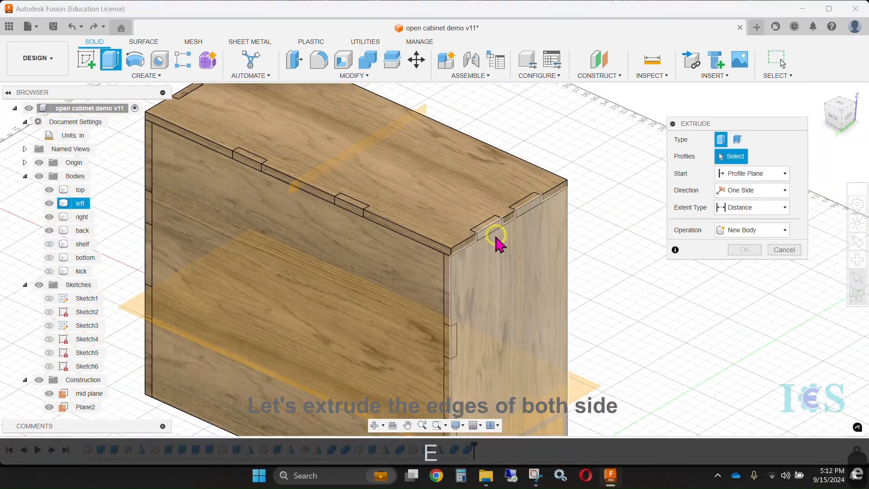
left_click(496, 237)
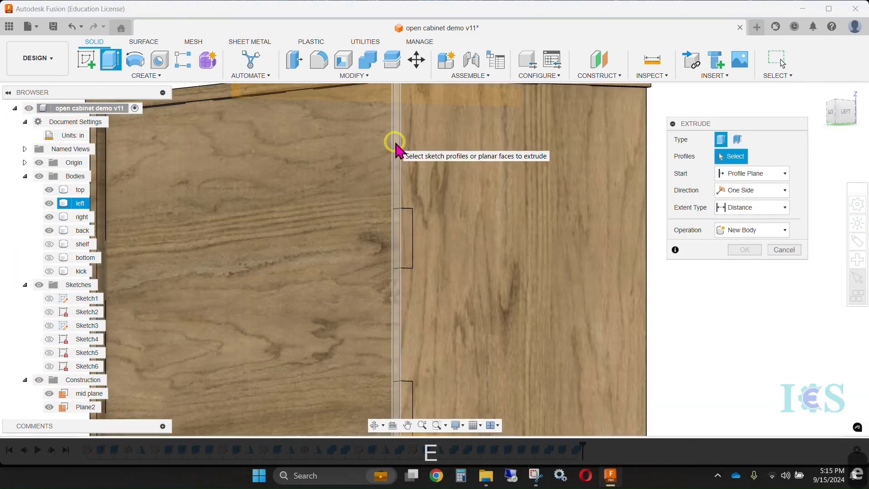
left_click(397, 149)
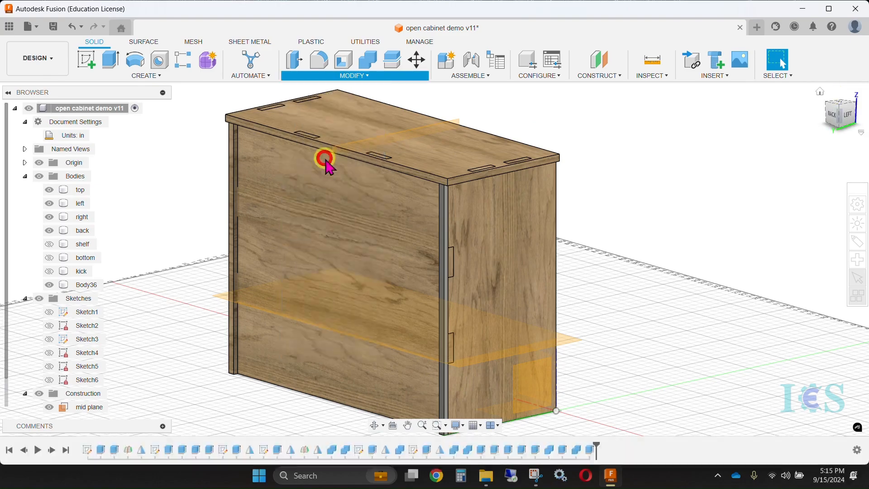
middle_click_drag(326, 165, 719, 194, "shift")
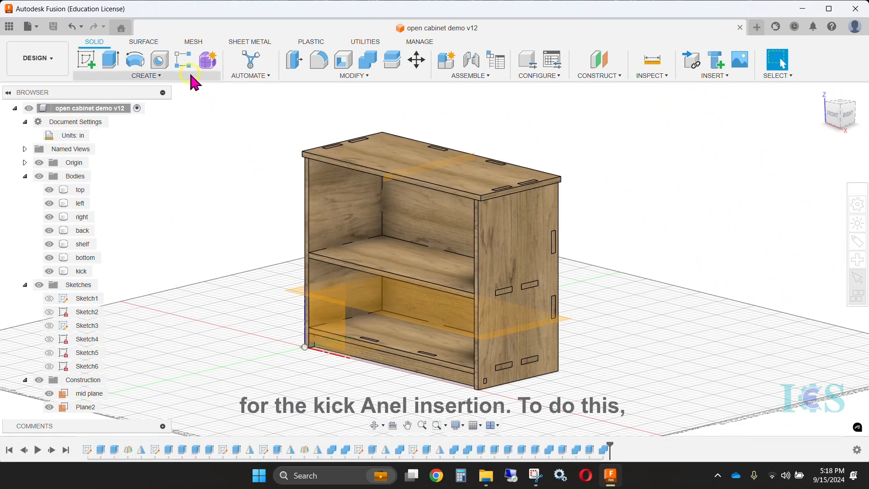
Cut the kick panel's tabs out of the bottom panel with Combine, using the Cut operation with Keep Tools enabled
left_click(304, 76)
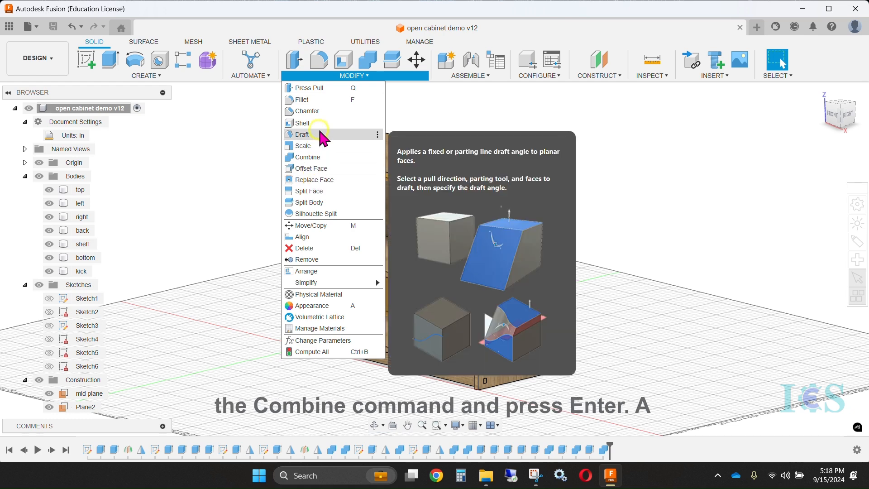
left_click(308, 157)
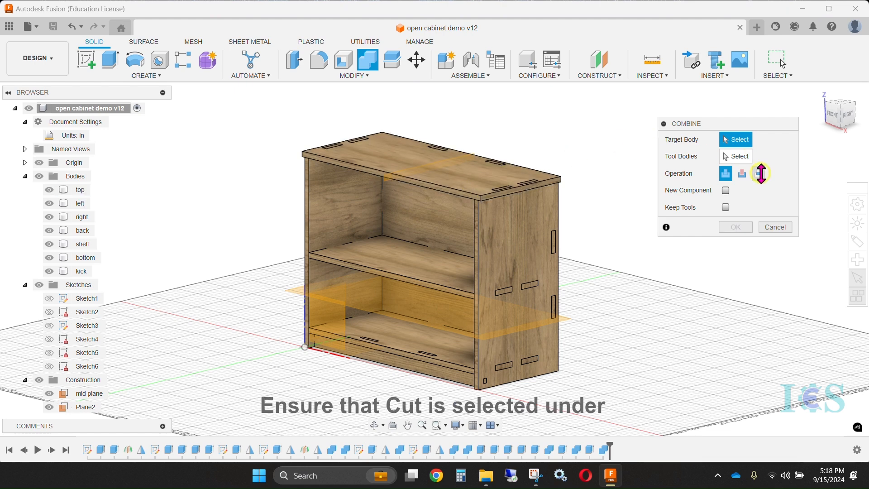
left_click_drag(686, 132, 592, 120)
left_click(574, 173)
left_click(586, 204)
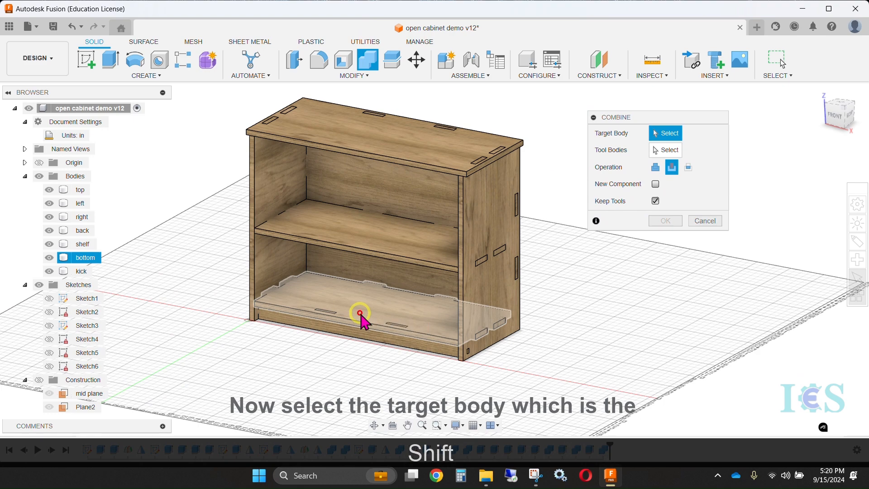
left_click(360, 313)
scroll(370, 344, "up", 5)
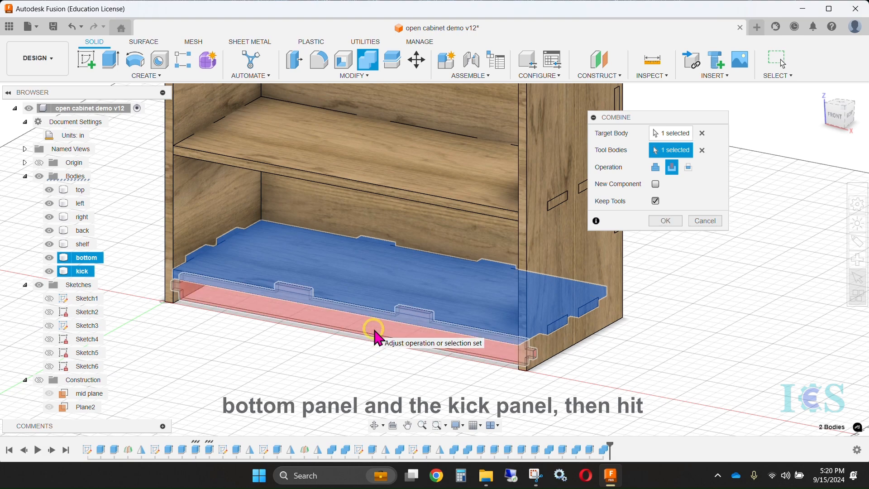
key("Return")
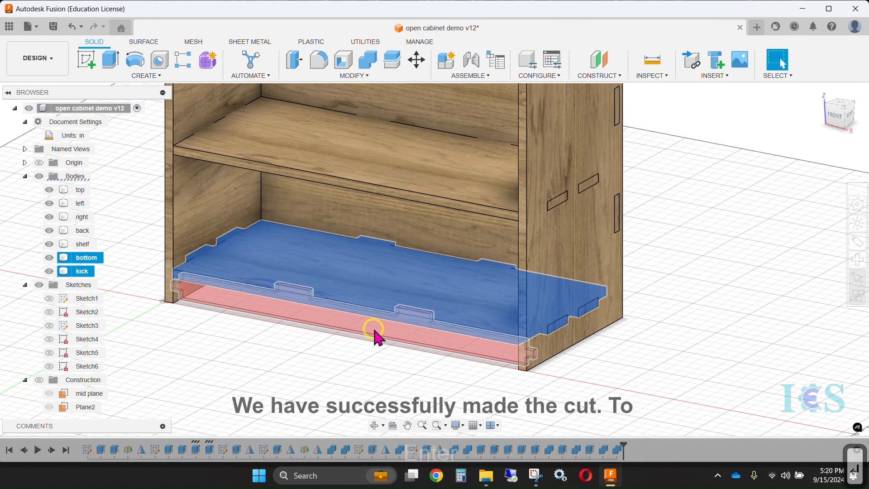
Hide every body except the bottom panel to isolate it for inspection
scroll(462, 344, "down", 5)
middle_click_drag(452, 362, 461, 369, "shift")
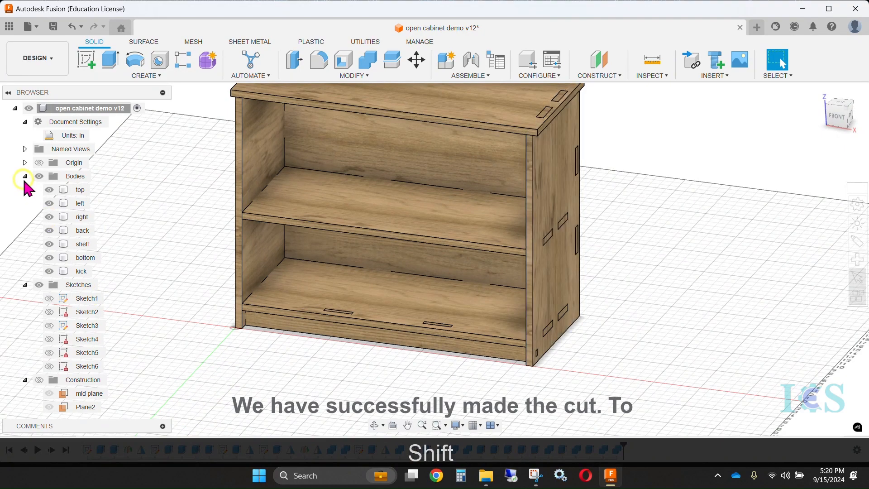
left_click(49, 204)
left_click(49, 217)
left_click(49, 231)
middle_click_drag(398, 369, 344, 363, "shift")
left_click(49, 189)
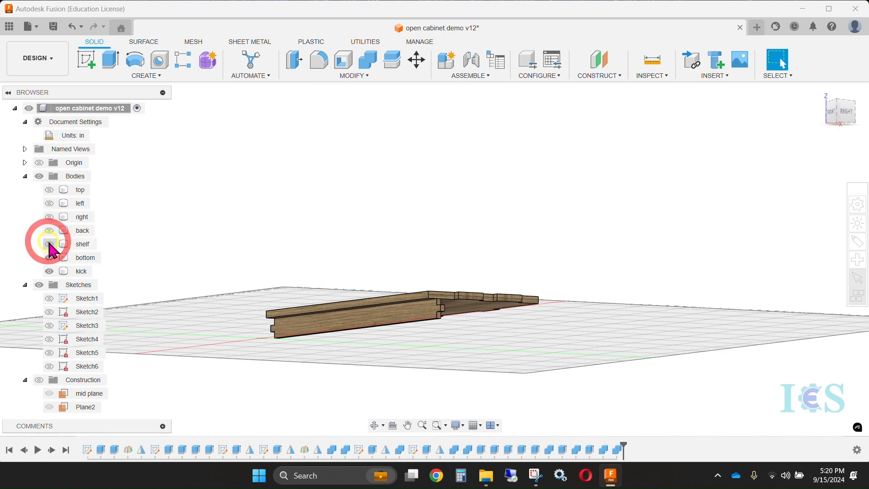
left_click(49, 271)
Examine the kick panel slots in the bottom panel from above and show all the cabinet bodies again
middle_click_drag(290, 254, 455, 385, "shift")
middle_click_drag(369, 355, 540, 245)
scroll(540, 245, "up", 5)
key("3")
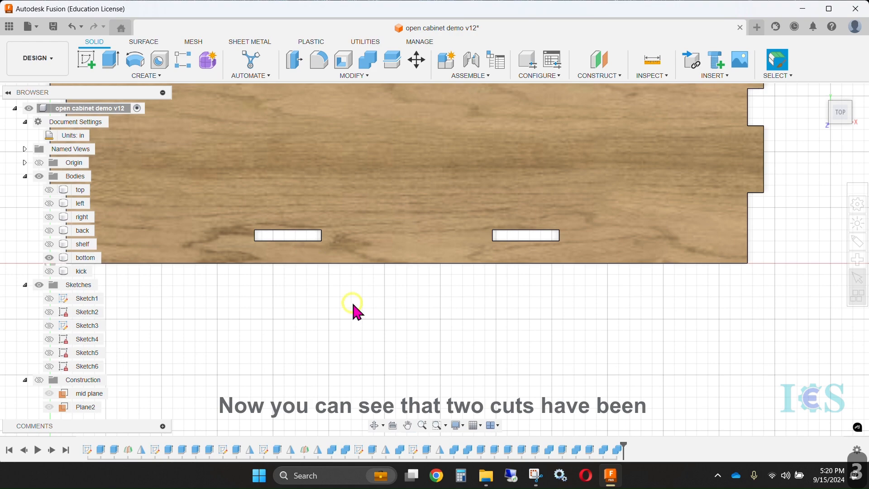
scroll(355, 310, "down", 3)
key("2")
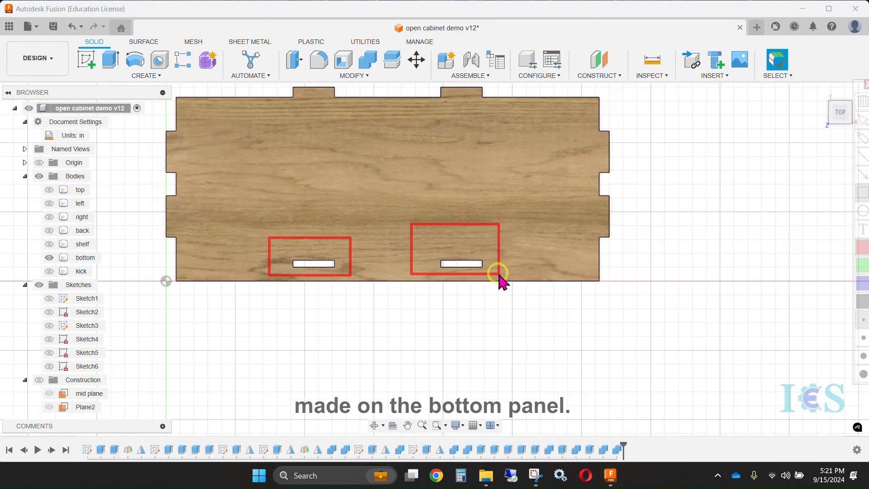
middle_click_drag(514, 326, 436, 307, "shift")
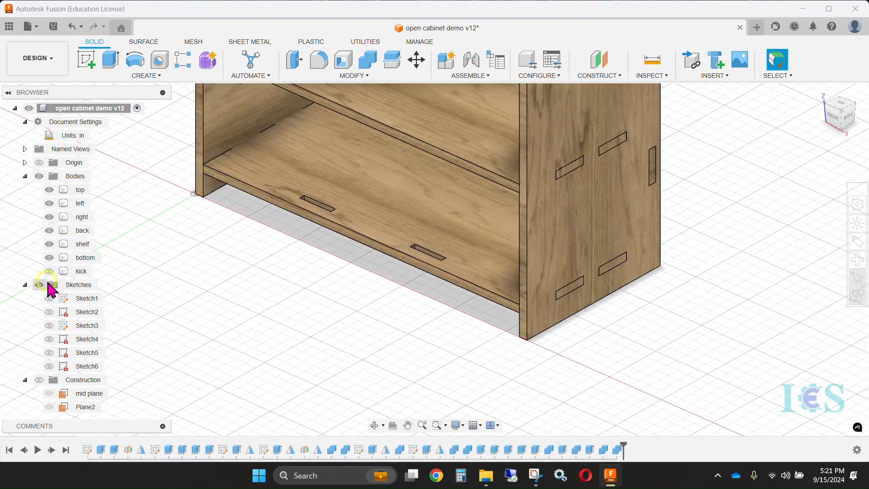
middle_click_drag(47, 291, 353, 233, "shift")
left_click(352, 233)
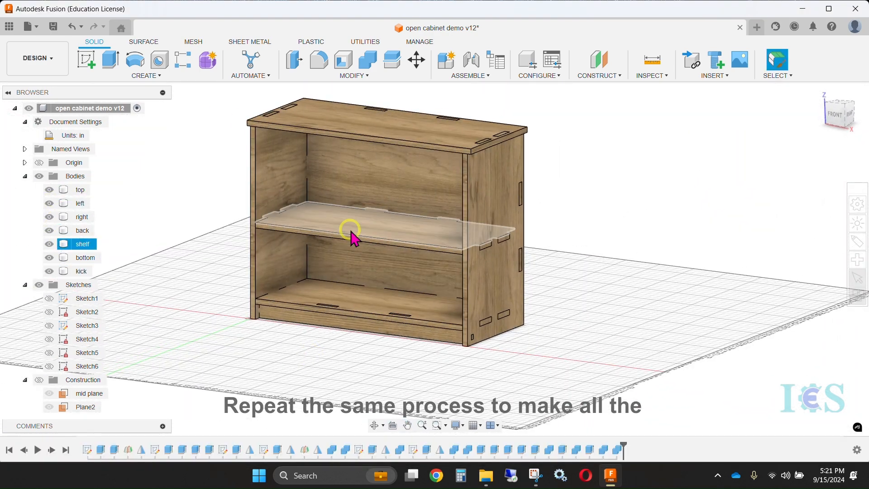
left_click(354, 75)
left_click(313, 155)
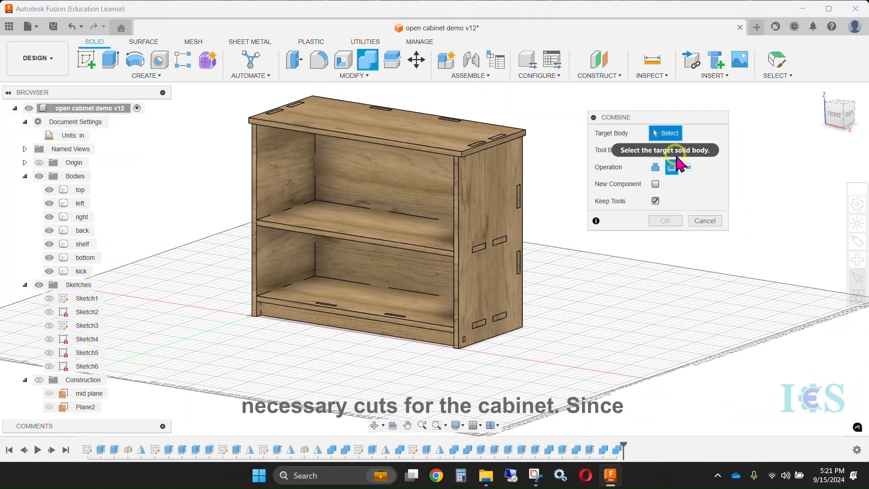
left_click(280, 191)
left_click(379, 190)
left_click(702, 221)
key("ctrl+z")
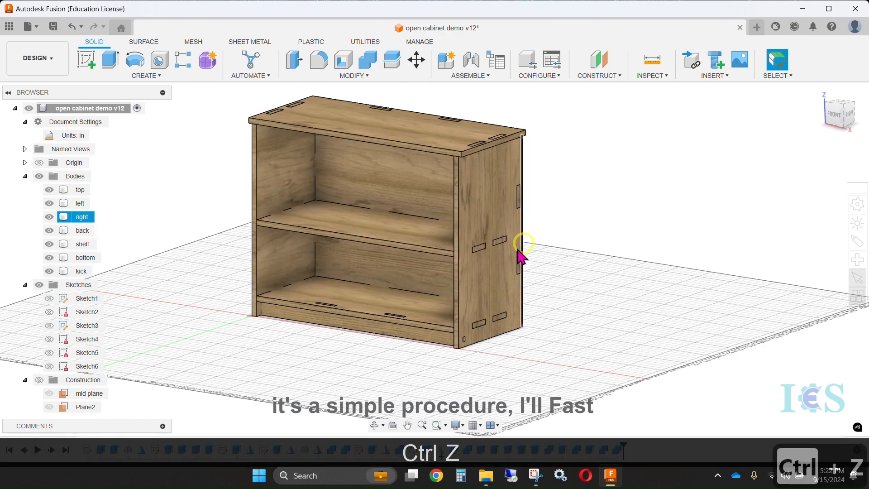
Cut the shelf and bottom panel tabs out of the back panel with Combine, keeping the tool bodies
mouse_move(353, 75)
left_click(311, 161)
middle_click_drag(589, 313, 493, 306, "shift")
left_click(408, 258)
middle_click_drag(408, 317, 205, 274, "shift")
left_click(359, 218)
left_click(373, 305)
key("Return")
Cut the left and right panels' tabs out of the top panel, keeping the tools, and check the slots with the sides hidden
left_click(348, 77)
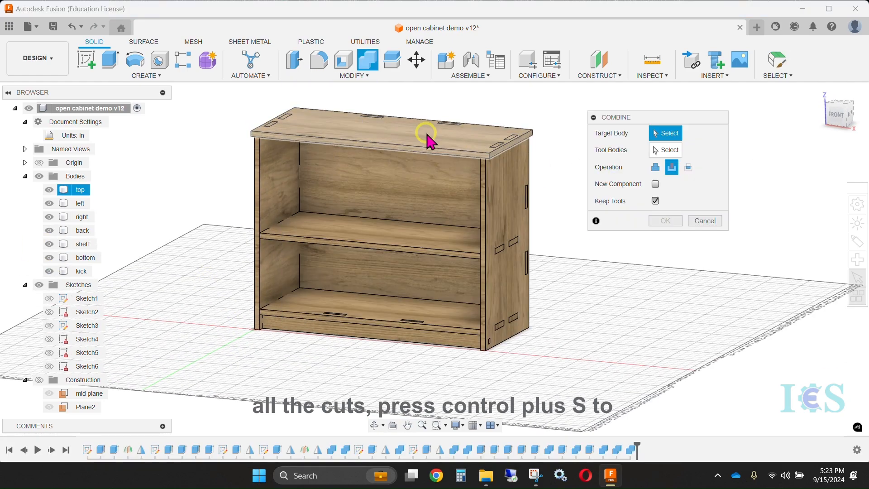
key("Return")
middle_click_drag(588, 186, 617, 179, "shift")
left_click(49, 203)
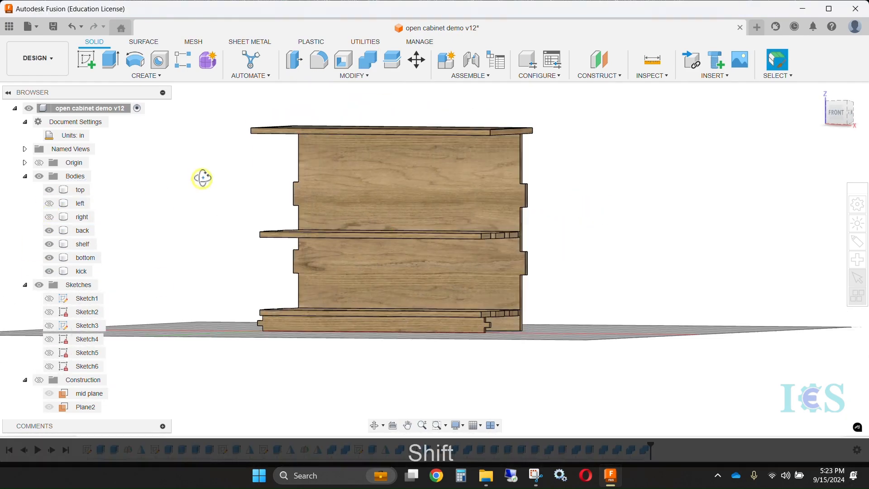
middle_click_drag(195, 186, 135, 235, "shift")
left_click(49, 204)
middle_click_drag(589, 245, 571, 252, "shift")
Cut the shelf's tabs out of the left panel with Combine, keeping the shelf body
left_click(367, 60)
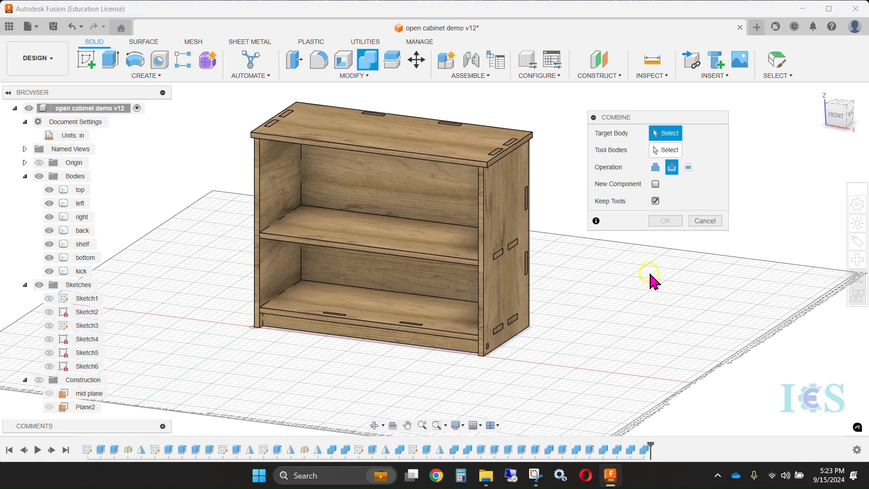
left_click(278, 213)
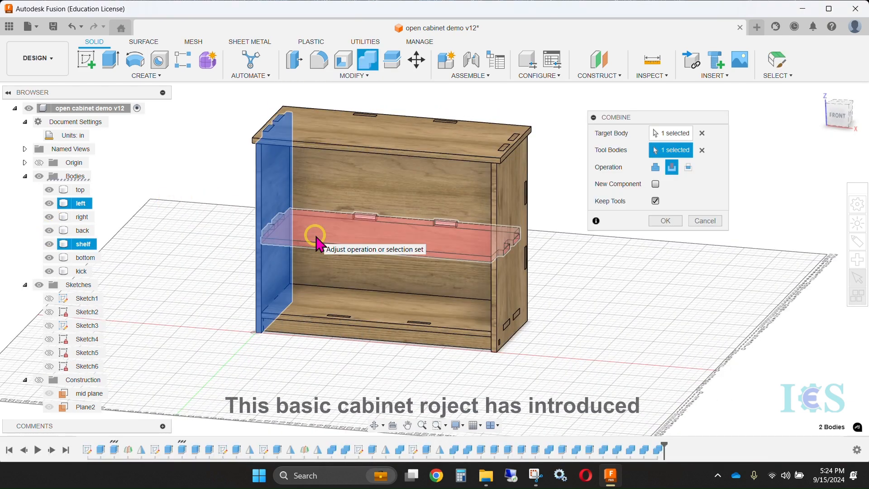
key("Return")
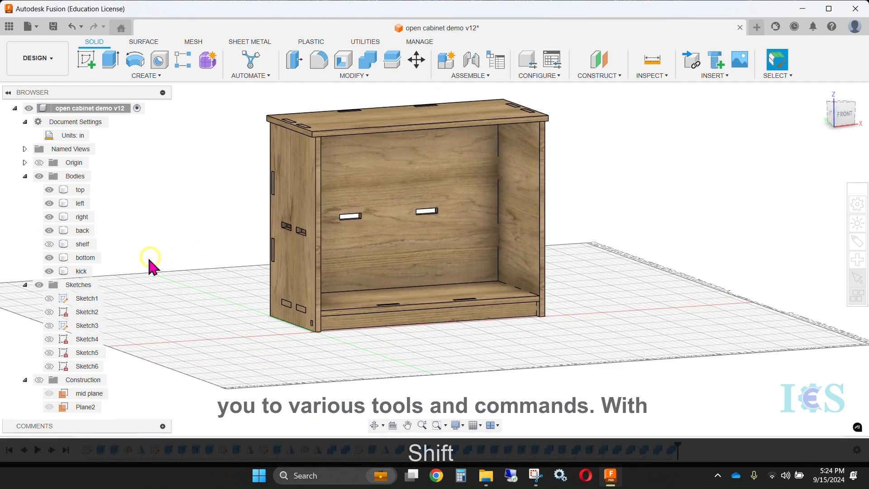
Cut the shelf and back panel tabs out of the right panel with Combine, keeping the tool bodies
middle_click_drag(149, 266, 446, 275, "shift")
left_click(395, 265)
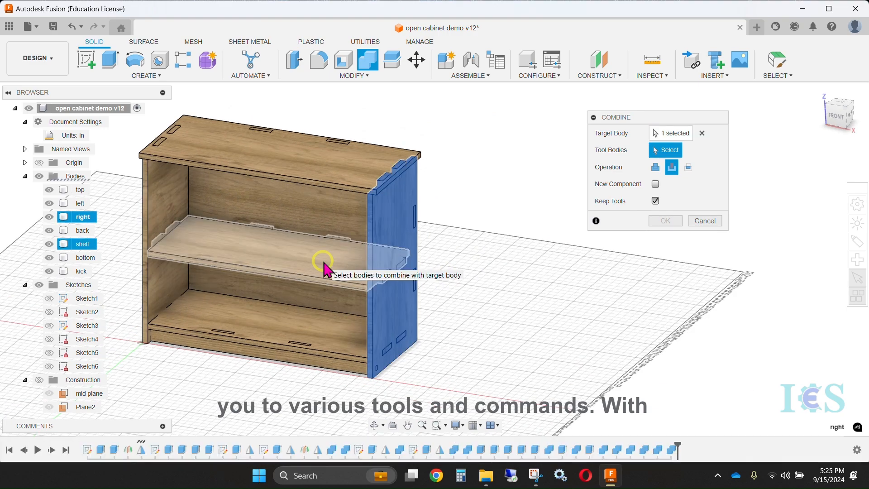
left_click(325, 264)
left_click(332, 225)
key("Return")
Hide all panels except the top and bottom to check their slots, and save the design
left_click(49, 244)
left_click(49, 231)
mouse_move(494, 304)
middle_mouse_down("shift")
mouse_move(452, 244)
mouse_move(502, 312)
middle_mouse_up("shift")
left_click(49, 217)
left_click(49, 203)
middle_click_drag(299, 258, 385, 268, "shift")
left_click(49, 272)
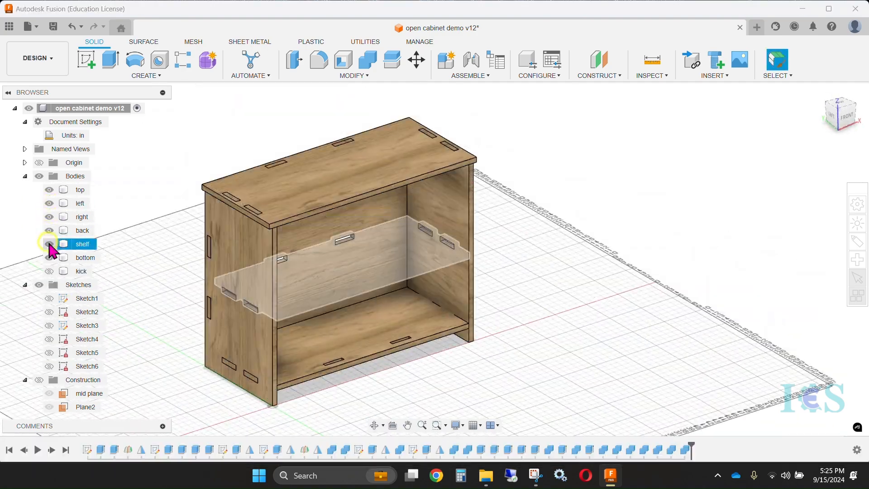
middle_click_drag(589, 254, 530, 295, "shift")
key("ctrl+s")
left_click(444, 258)
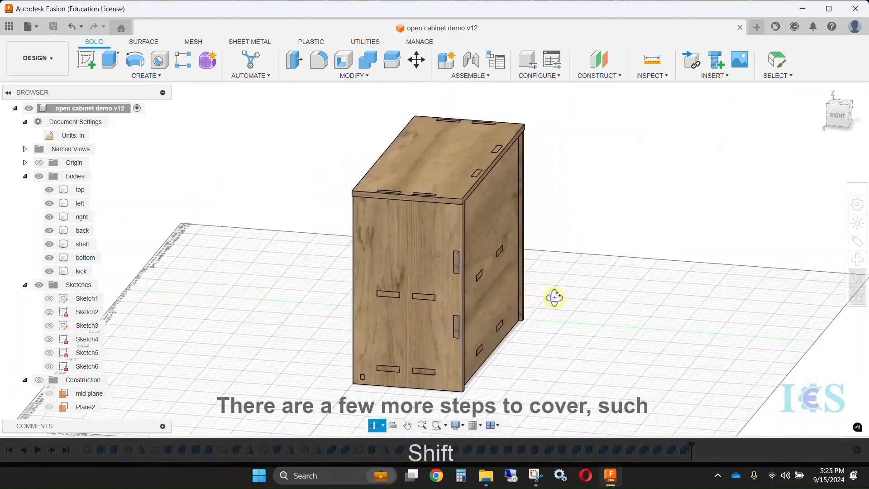
Create a 96 by 48 in box with a height of ply_thickness as the plywood sheet beneath the cabinet
left_click(146, 75)
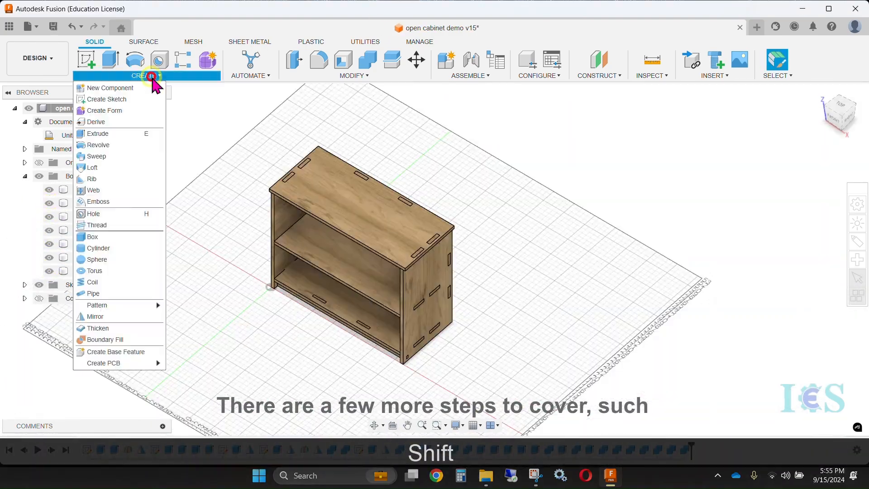
left_click(91, 232)
left_click(180, 249)
type("96")
key("Tab")
type("48")
key("Return")
type("ply_thickness")
left_click(809, 230)
left_click(797, 286)
key("Return")
Rename the sheet body as stock and ground the stock component
double_click(86, 285)
type("stock")
key("Return")
right_click(78, 218)
left_click(114, 254)
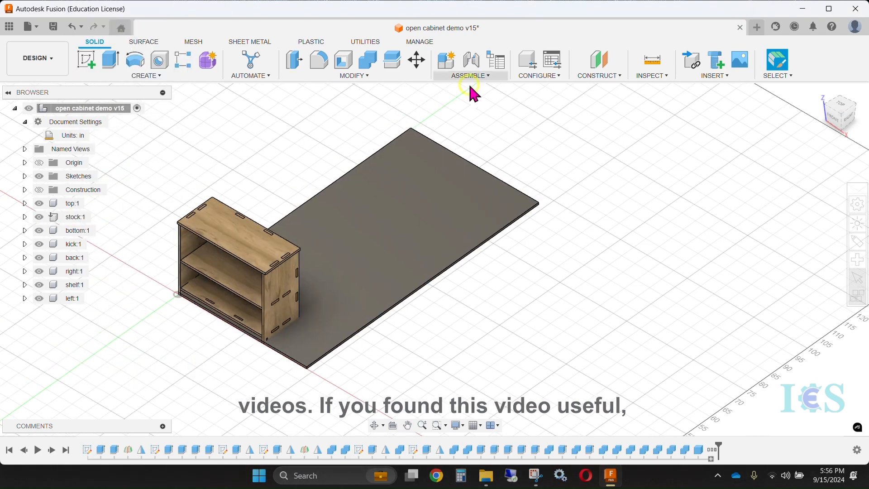
Joint the top panel flat onto the stock sheet, choosing its motion type and flipping its direction, and hide the top panel
left_click(470, 76)
left_click(467, 104)
left_click(300, 248)
left_click(295, 252)
left_click(299, 323)
left_click(701, 120)
left_click(749, 137)
left_click(671, 119)
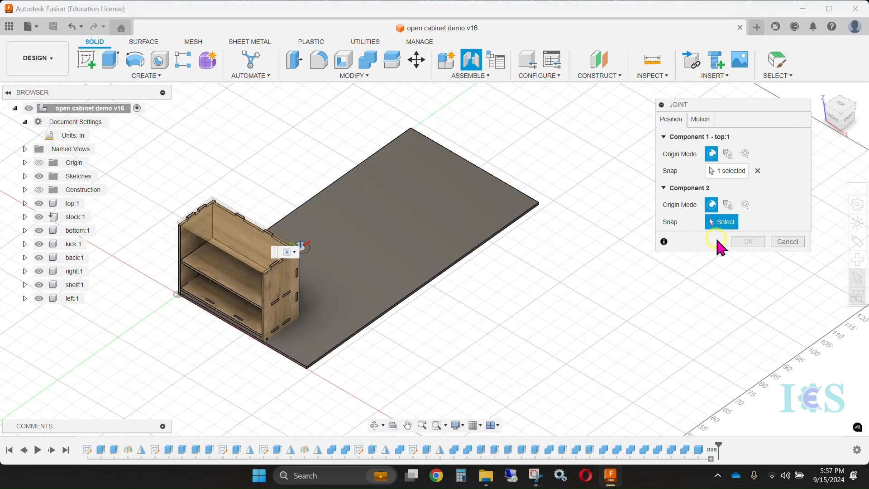
left_click(360, 248)
left_click(712, 324)
left_click_drag(382, 232, 426, 218)
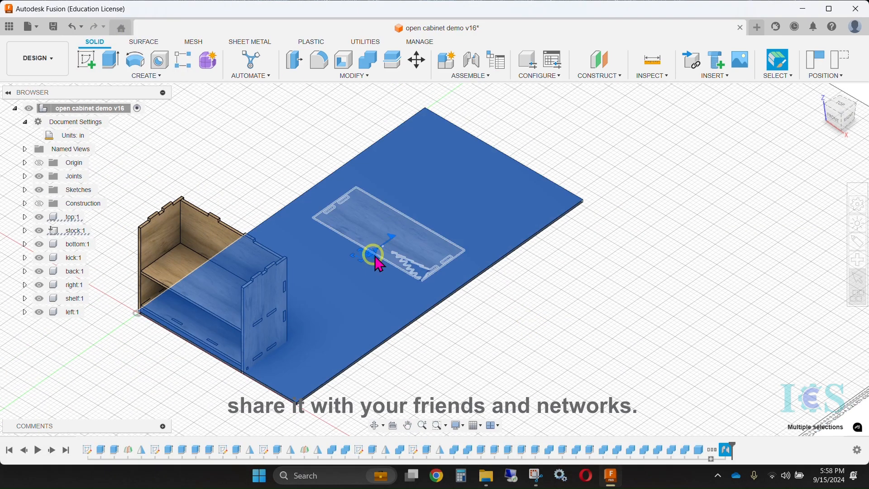
left_click(39, 217)
Joint the shelf flat onto the stock sheet
left_click(470, 76)
left_click(467, 104)
left_click(212, 285)
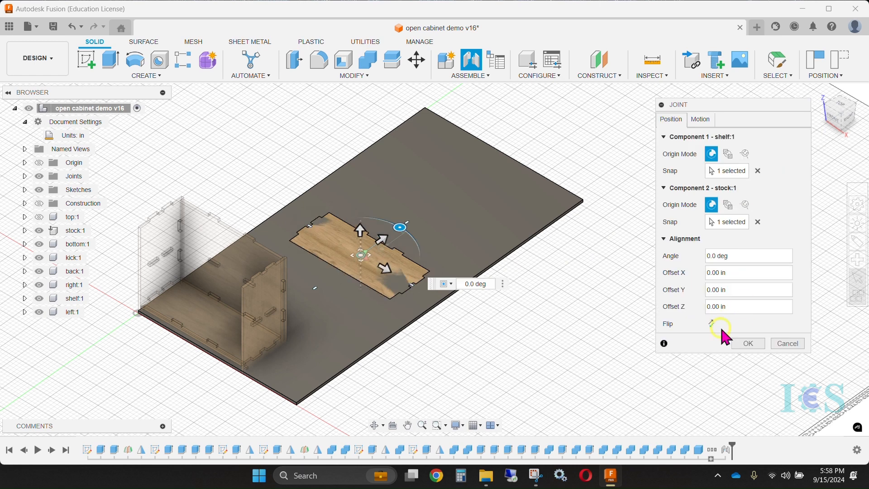
left_click(747, 343)
left_click(335, 252)
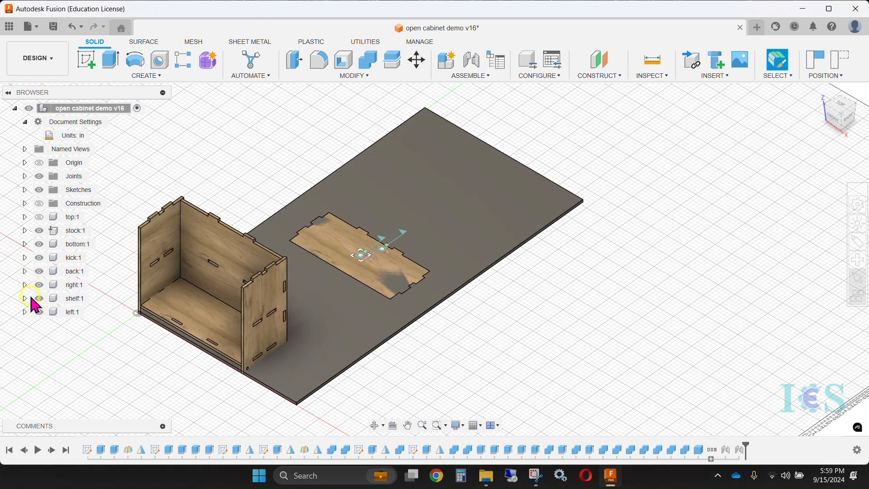
Joint the back panel flat onto the stock sheet with its direction flipped
left_click(474, 75)
left_click(467, 104)
left_click(233, 270)
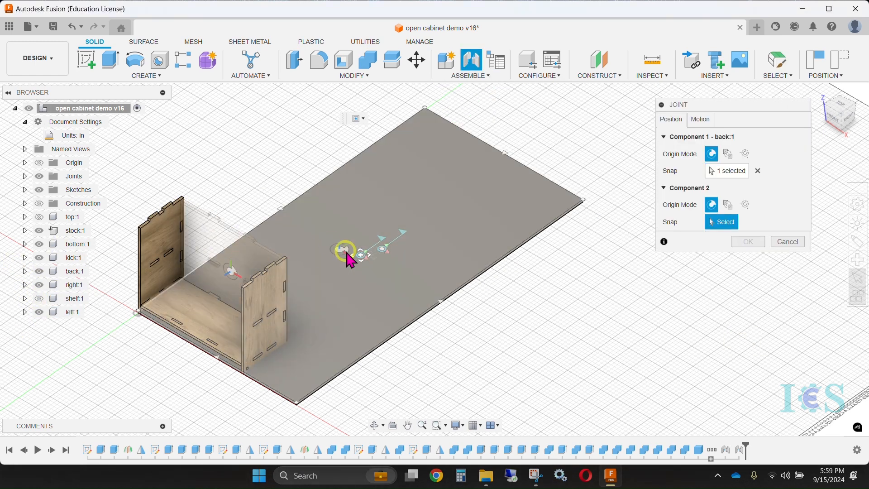
left_click(361, 255)
left_click(713, 323)
left_click(748, 343)
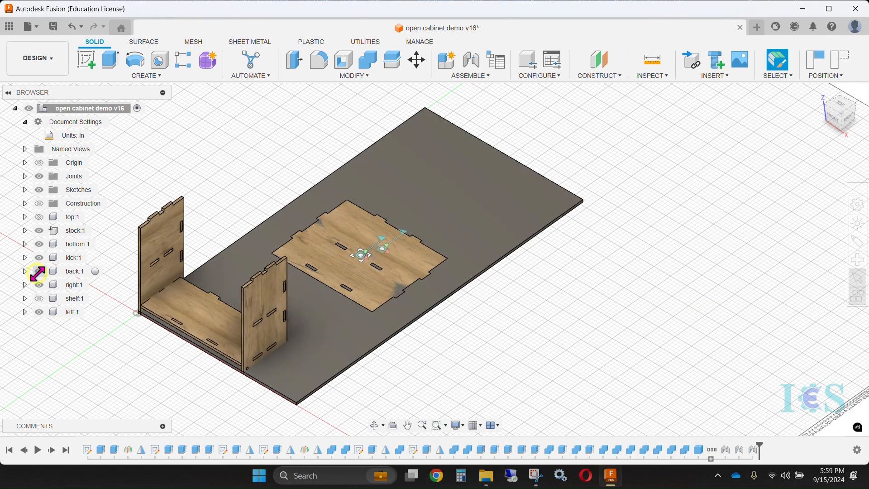
Joint the left panel flat onto the stock sheet
middle_click_drag(240, 219, 314, 159, "shift")
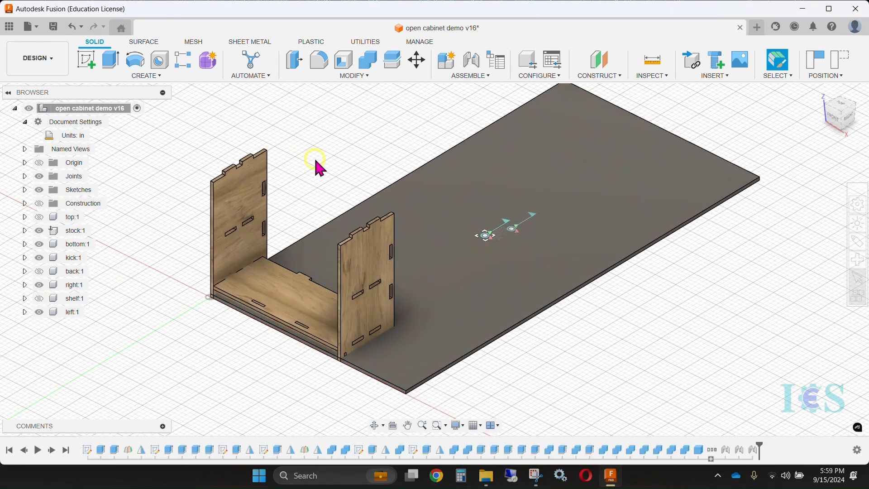
left_click(471, 75)
left_click(467, 104)
left_click(473, 153)
left_click(749, 343)
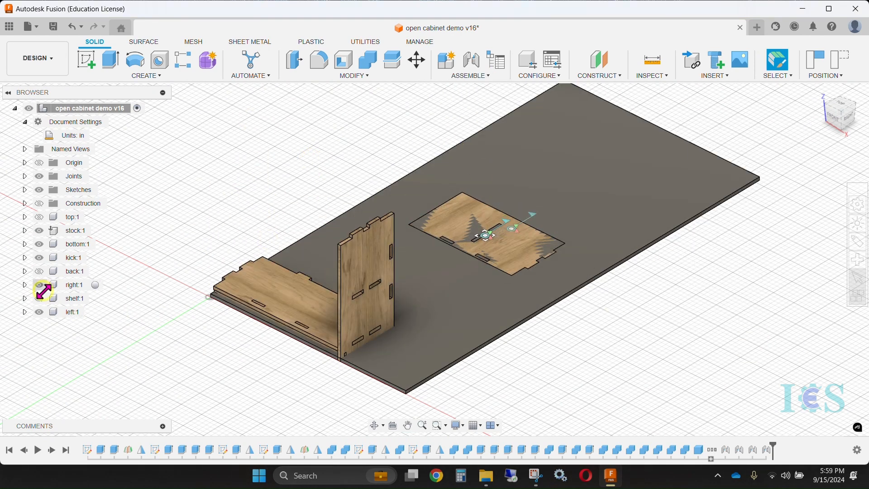
Joint the bottom panel flat onto the stock sheet and hide it
left_click(471, 59)
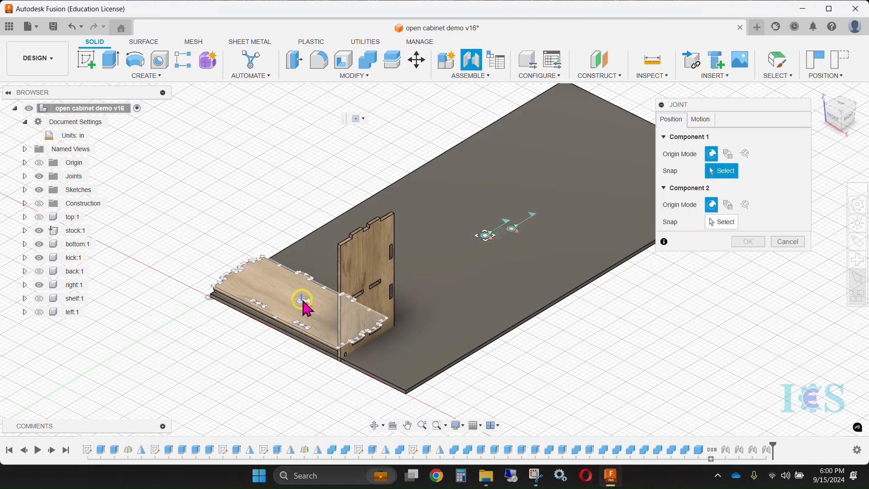
left_click(301, 300)
left_click(486, 236)
left_click(750, 344)
left_click(39, 244)
Joint the right panel flat onto the stock sheet
left_click(472, 59)
left_click(349, 258)
left_click(510, 235)
left_click_drag(775, 168, 766, 70)
left_click(782, 359)
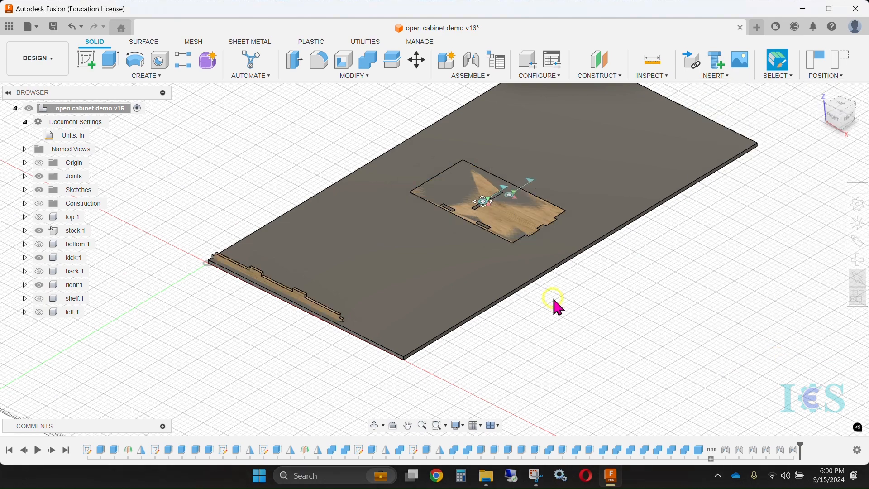
Joint the kick panel flat onto the center of the stock sheet
key("j")
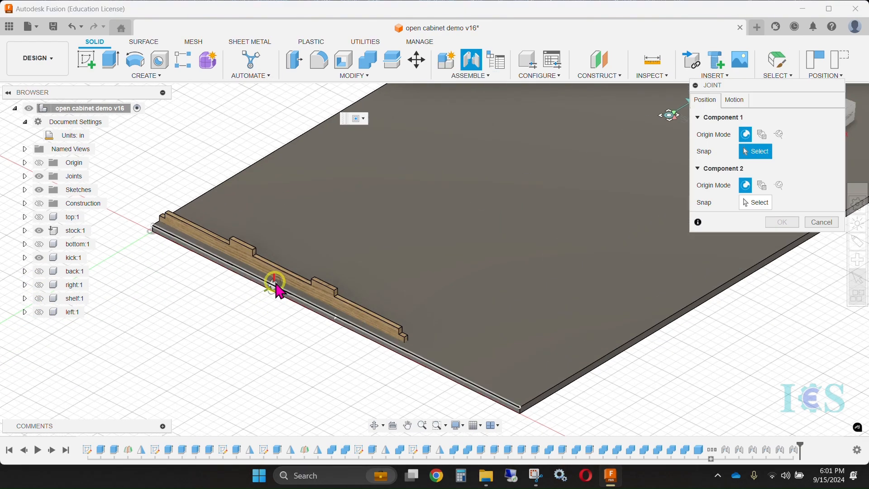
left_click(278, 295)
left_click(454, 270)
left_click(782, 324)
middle_click_drag(590, 320, 427, 368)
scroll(427, 368, "down", 2)
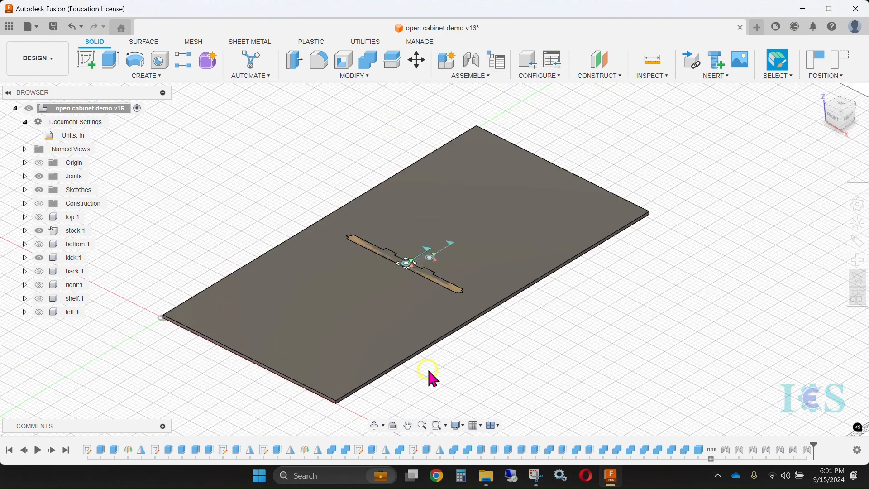
Unhide the left, shelf, right, back, bottom and top panels so every part shows on the stock sheet
left_click(39, 312)
left_click(39, 298)
left_click(39, 285)
left_click(39, 271)
left_click(39, 244)
middle_click_drag(254, 204, 285, 196, "shift")
Pin the stock component in place
left_click(74, 230)
right_click(75, 230)
left_click(124, 343)
From the top view, slide the overlapping panels apart, placing the largest at the sheet's origin end and others toward the opposite end
left_click_drag(403, 278, 337, 303)
middle_click_drag(561, 226, 552, 290, "shift")
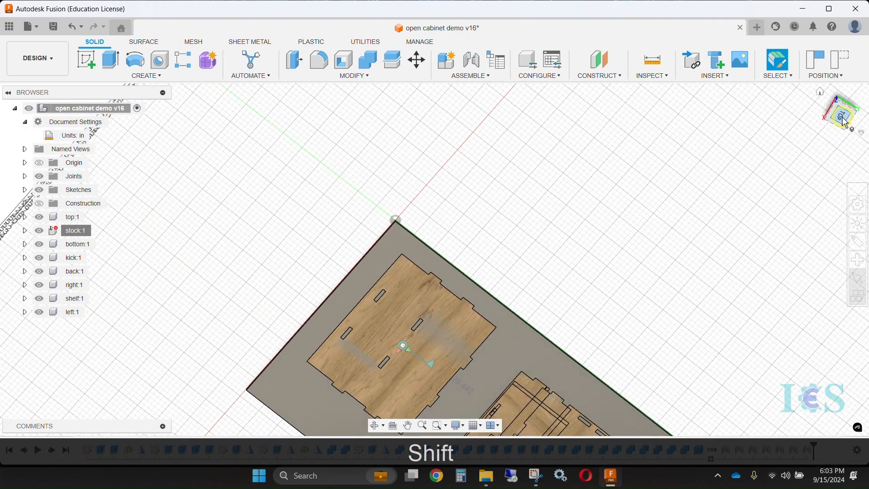
left_click(819, 90)
left_click(841, 104)
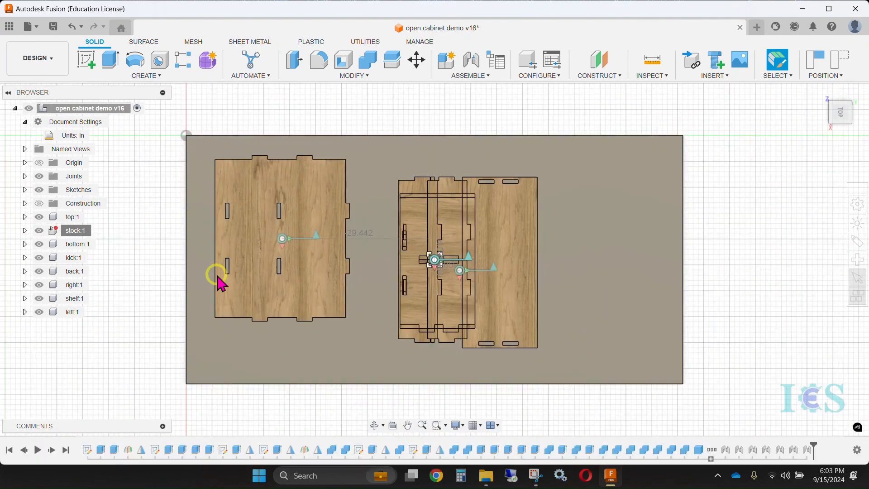
left_click_drag(304, 207, 280, 194)
left_click_drag(516, 239, 651, 206)
left_click_drag(469, 233, 492, 242)
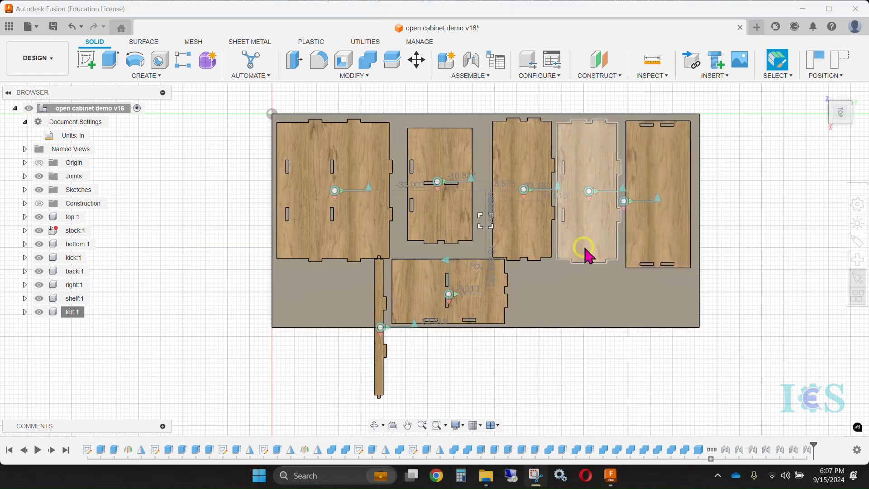
Rotate the top panel to run lengthwise and move it about 12.71 in in X and 22.268 in in Y, along the stock's long edge
left_click(652, 195)
key("m")
left_click_drag(692, 194, 679, 317)
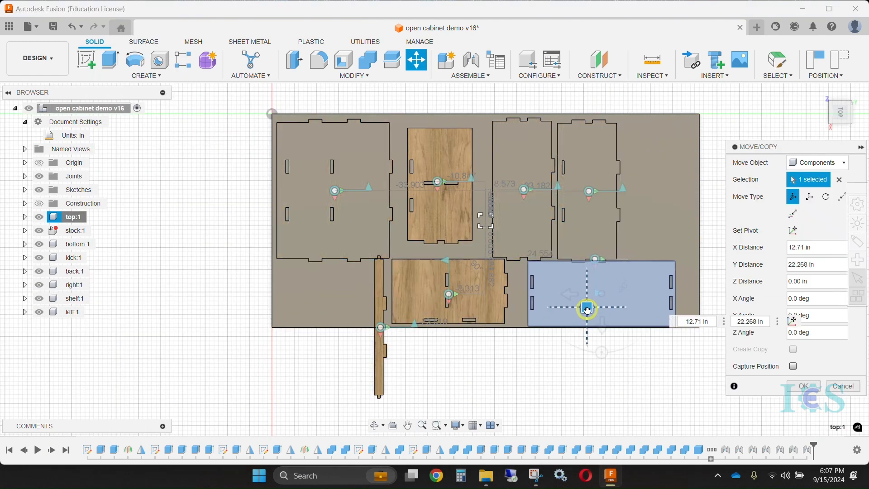
key("Return")
Slide the shelf, bottom and right panels into a row beside the back panel and nudge the top panel toward the sheet's far corner
left_click_drag(601, 167, 602, 168)
left_click_drag(442, 158, 662, 161)
left_click_drag(521, 159, 428, 156)
left_click_drag(582, 158, 491, 155)
left_click_drag(657, 158, 573, 153)
left_click_drag(602, 295, 616, 287)
Rotate the left panel upright and place it at the far end of the panel row, above the top panel
right_click(73, 311)
left_click_drag(507, 295, 448, 234)
left_click_drag(462, 279, 671, 168)
key("Return")
Rotate the kick panel lengthwise and move it 5.287 in in X and 6.406 in in Z into the free area beside the top panel
right_click(60, 258)
left_click(97, 150)
left_click_drag(379, 386, 439, 327)
left_click_drag(394, 313, 417, 285)
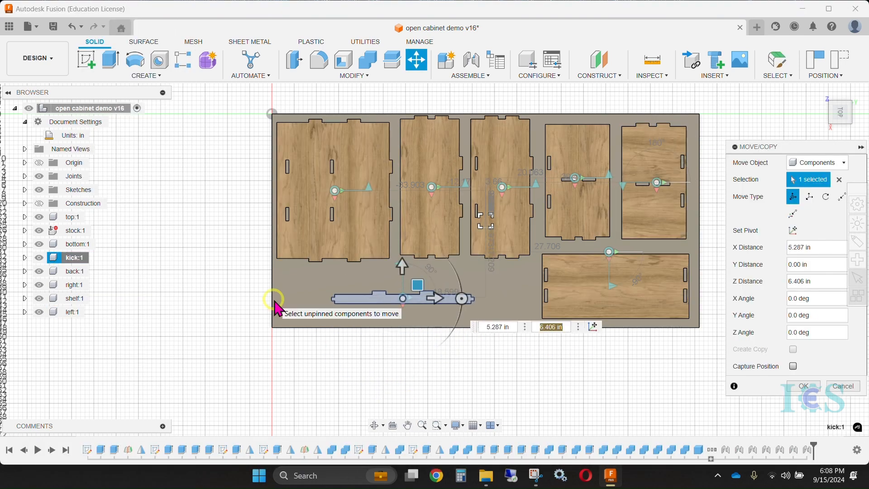
key("Return")
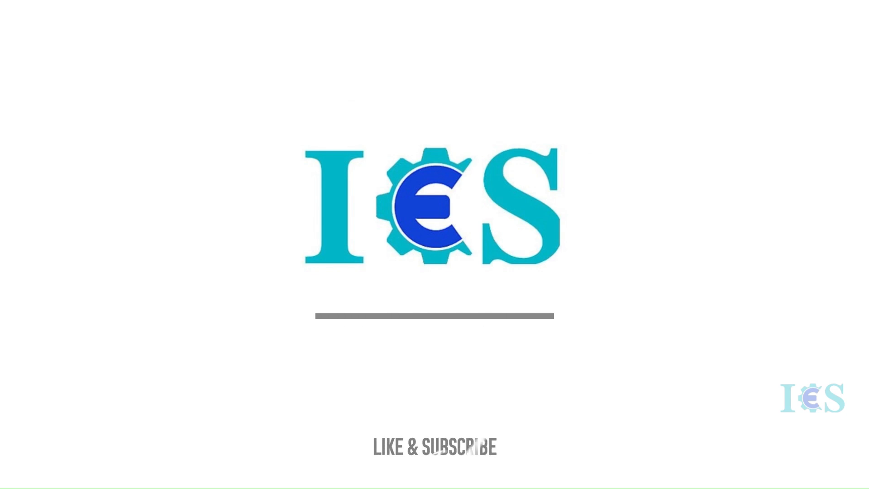